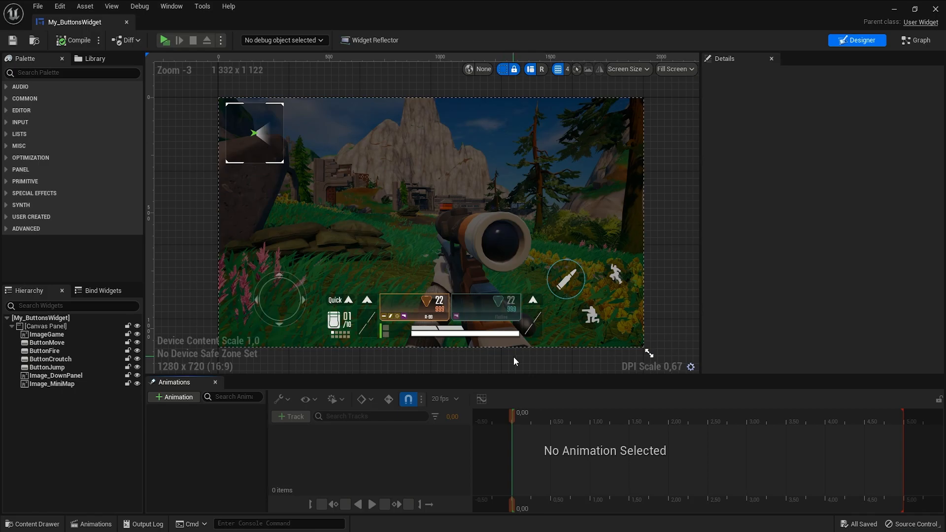
# - Open the Level Blueprint and examine the nodes that create the widget, disable print strings and limit FPS
pyautogui.click(896, 14)
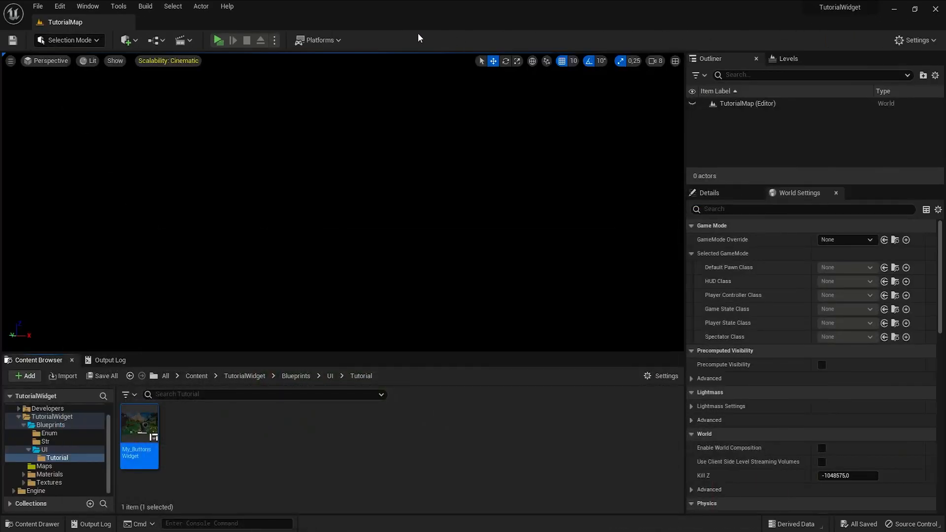
pyautogui.click(156, 40)
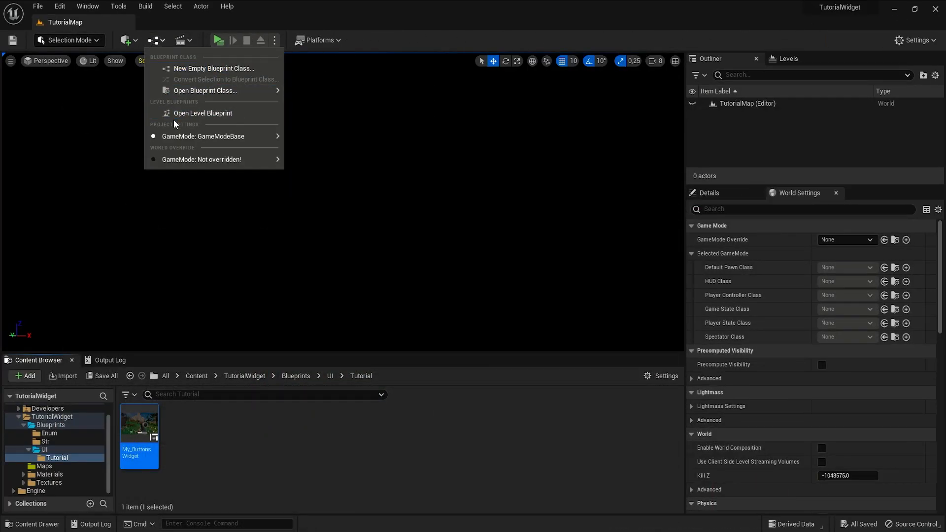
pyautogui.click(233, 115)
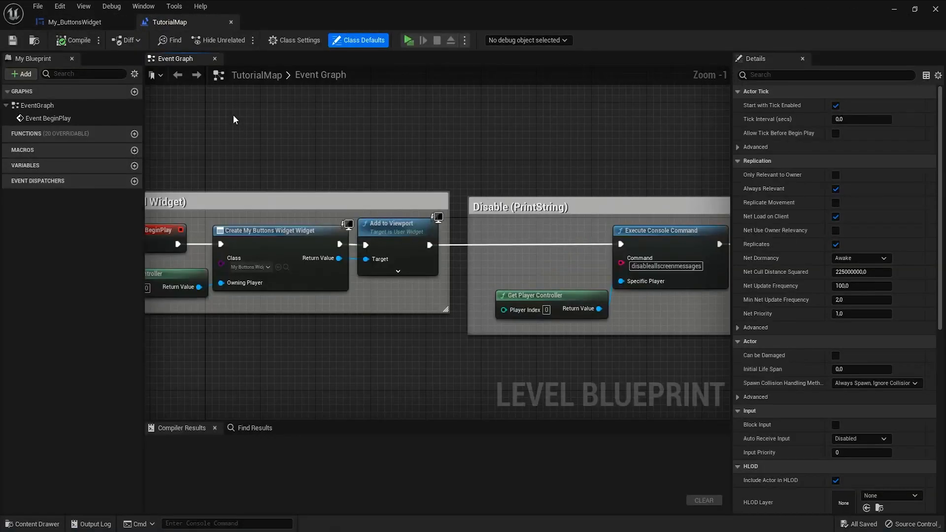
pyautogui.moveTo(234, 333); pyautogui.dragTo(351, 345, button='right')
pyautogui.scroll(1, 350, 312)
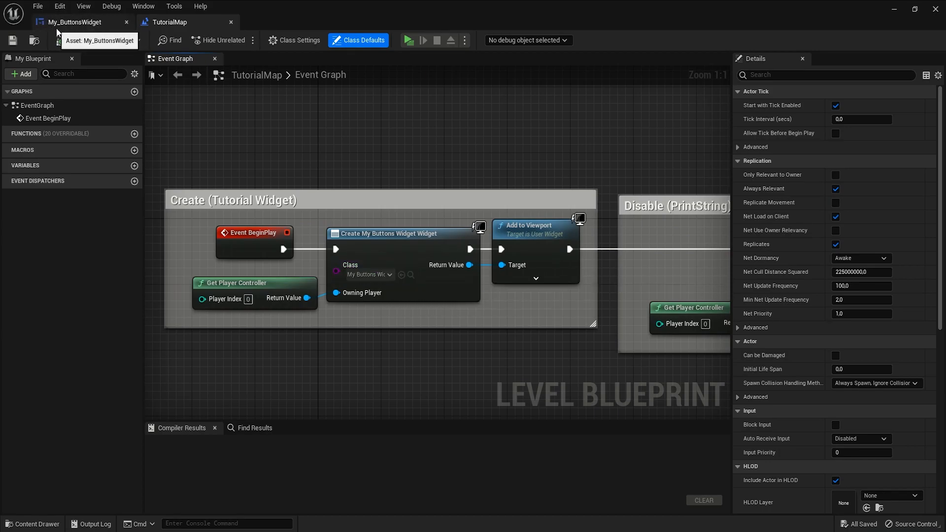
pyautogui.moveTo(682, 230); pyautogui.dragTo(279, 222, button='right')
pyautogui.moveTo(257, 148); pyautogui.dragTo(469, 363)
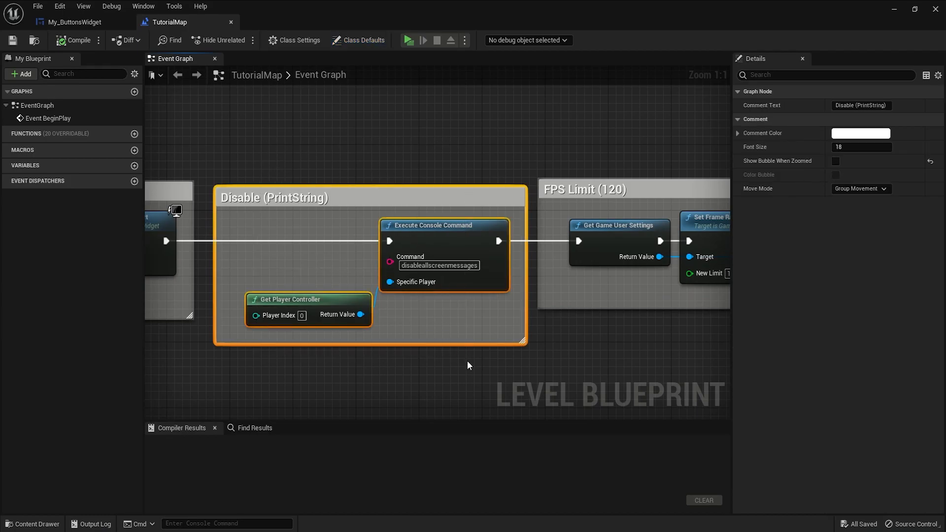
pyautogui.click(476, 359)
pyautogui.moveTo(515, 371); pyautogui.dragTo(231, 356, button='right')
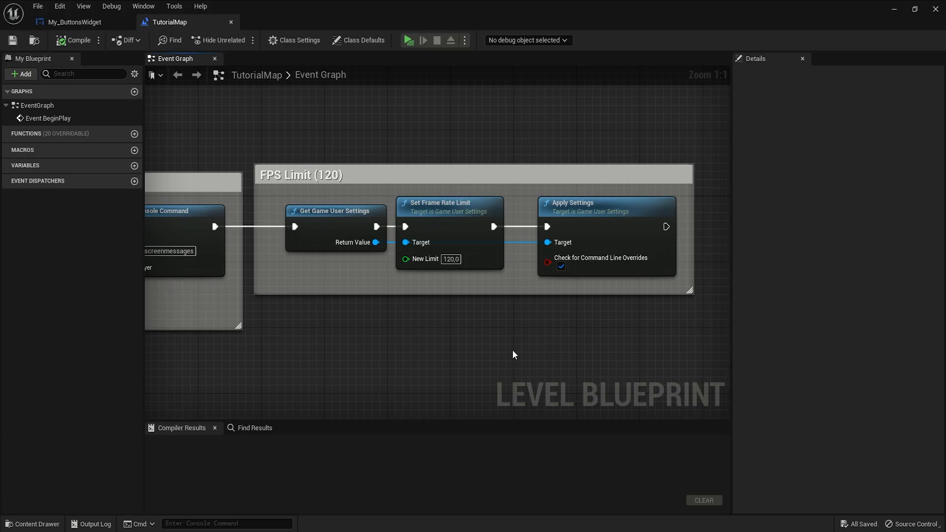
# - Play the level as a Standalone Game to preview the current HUD, then exit the game
pyautogui.click(231, 22)
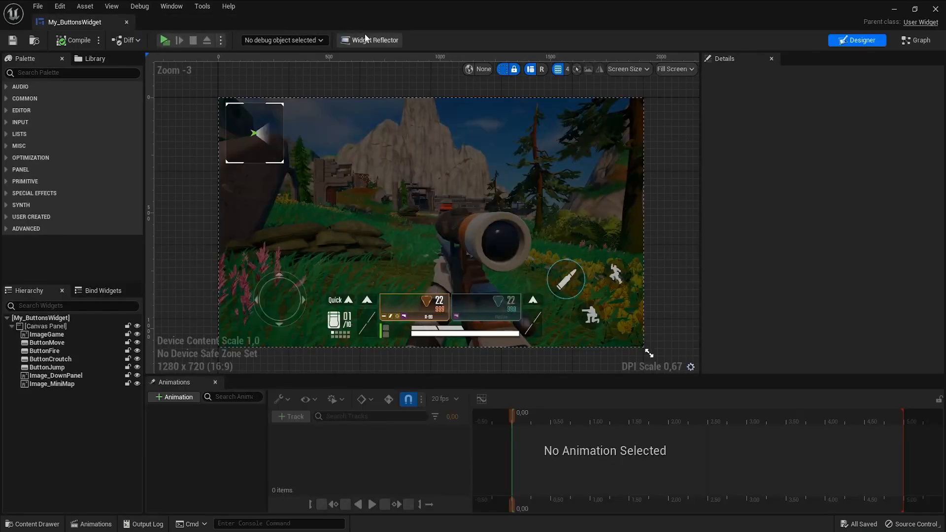
pyautogui.click(894, 10)
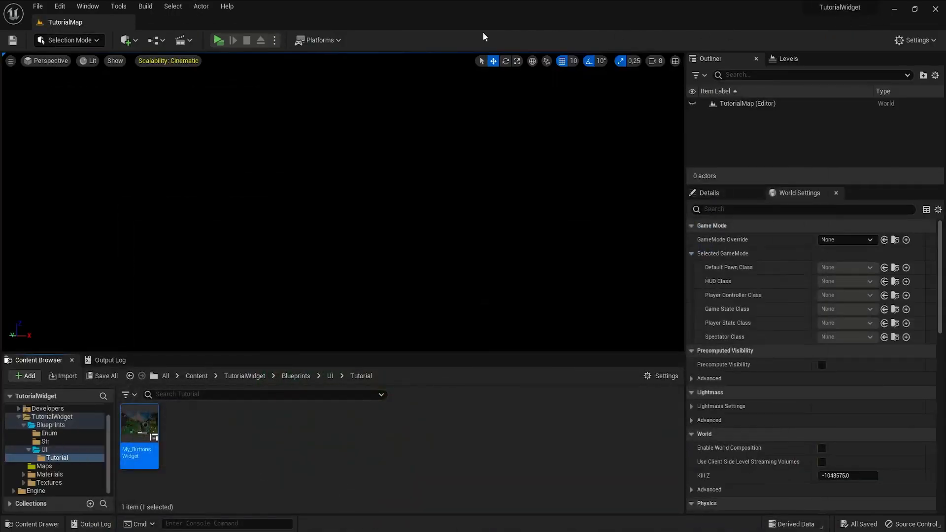
pyautogui.click(275, 39)
pyautogui.click(300, 92)
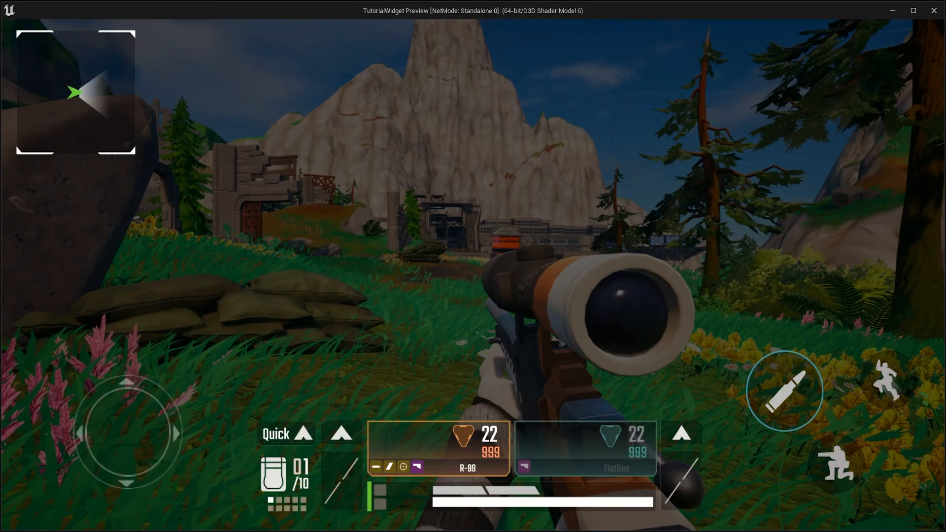
pyautogui.press('Escape')
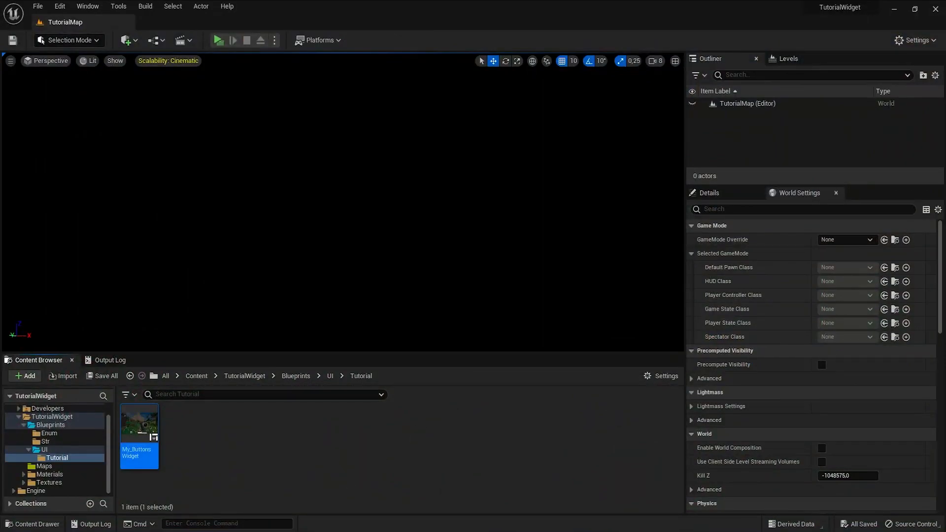
# - Search the palette for TW and add a Create Tutorial widget to the canvas
pyautogui.click(399, 513)
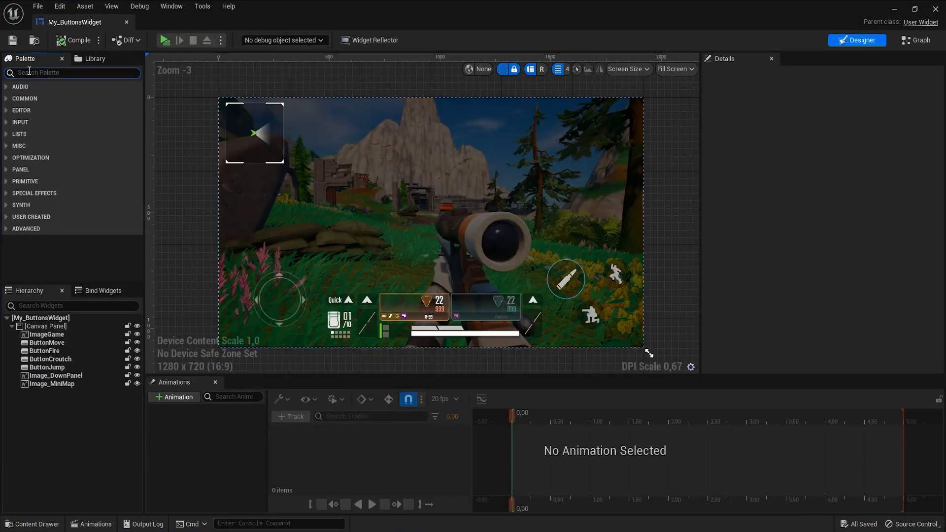
pyautogui.write('TW')
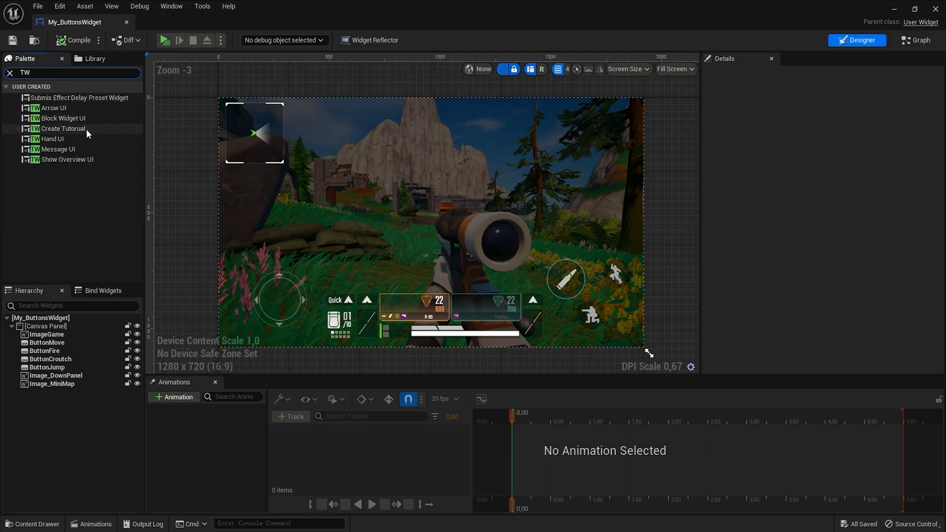
pyautogui.moveTo(88, 133); pyautogui.dragTo(387, 166)
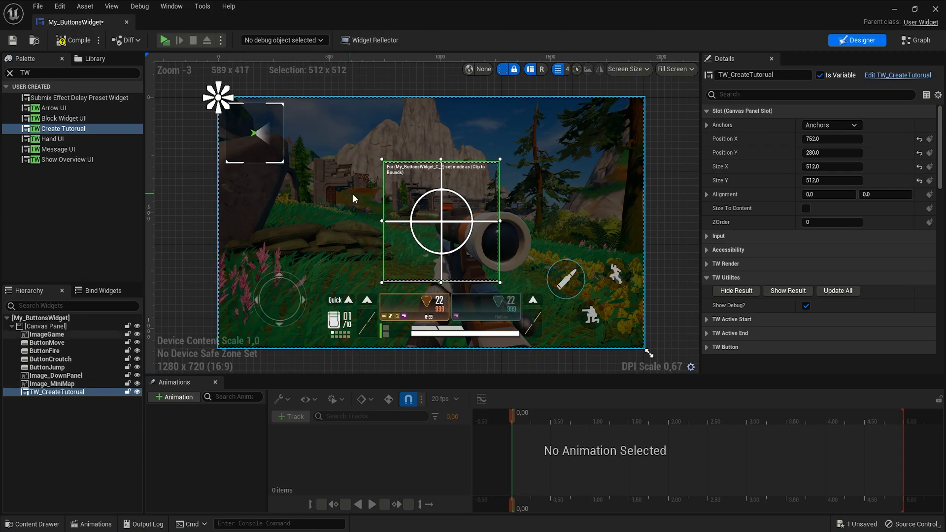
# - Move the Create Tutorial widget over the minimap and rename it TW_CreateTutorual_MiniMap
pyautogui.moveTo(458, 239); pyautogui.dragTo(275, 153)
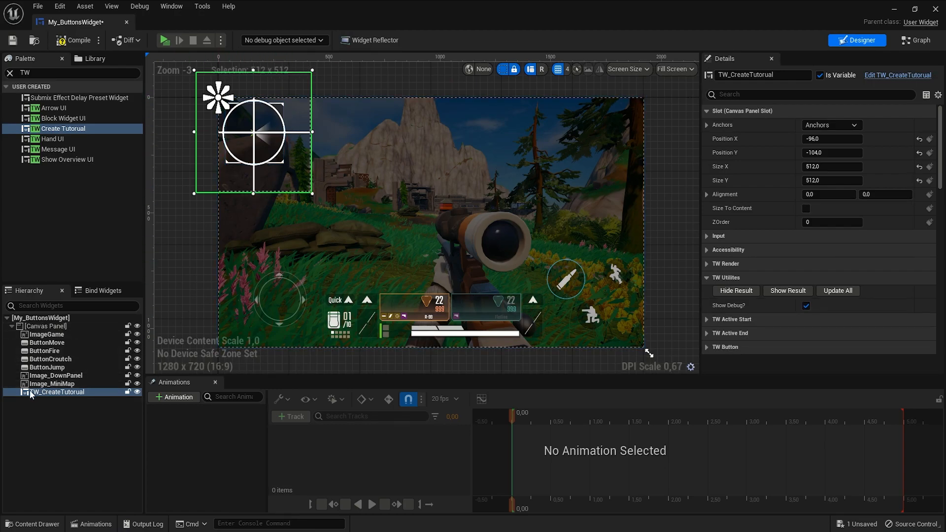
pyautogui.doubleClick(93, 394)
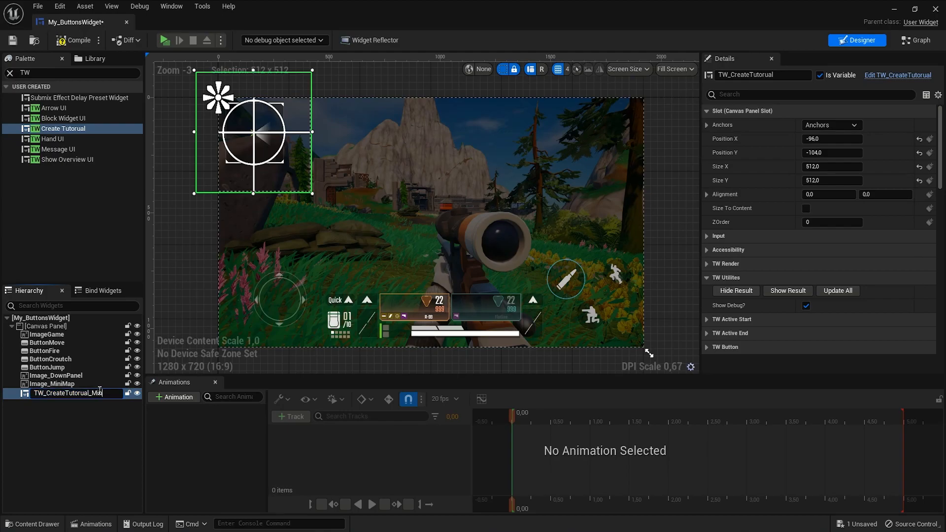
pyautogui.press('Return')
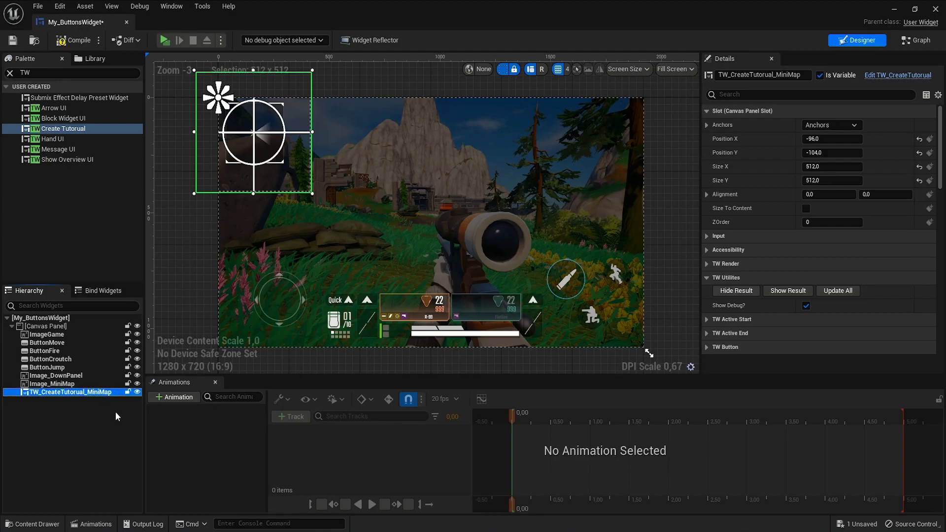
# - Clear the palette search, save the widget blueprint, and toggle Show Result and Hide Result to preview the overlay
pyautogui.click(9, 72)
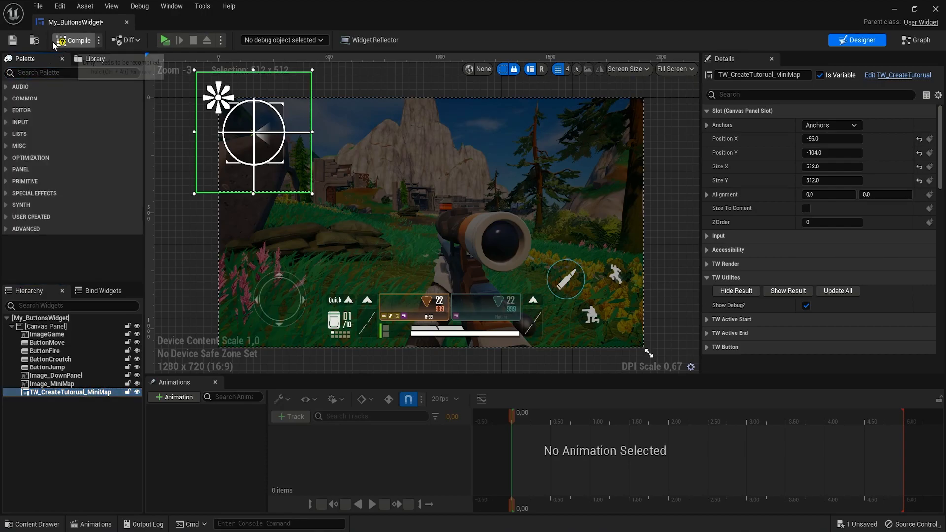
pyautogui.click(13, 41)
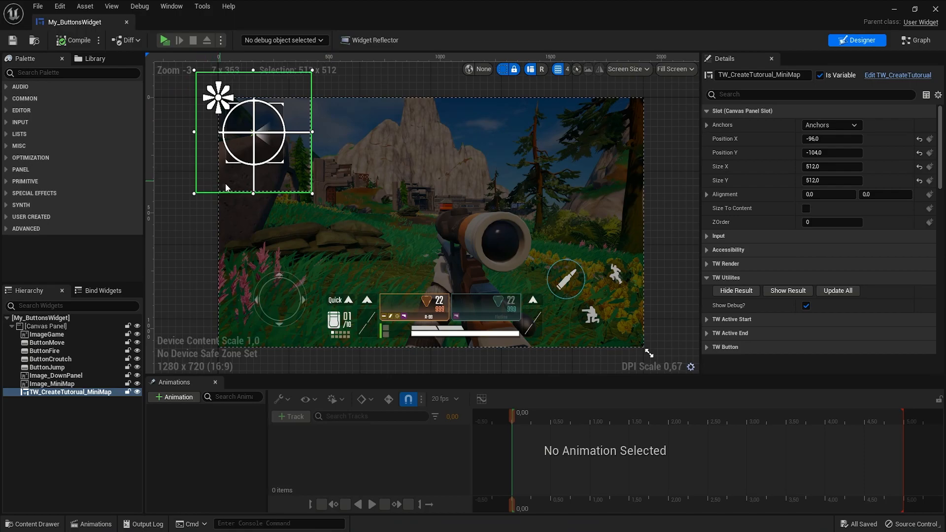
pyautogui.click(789, 291)
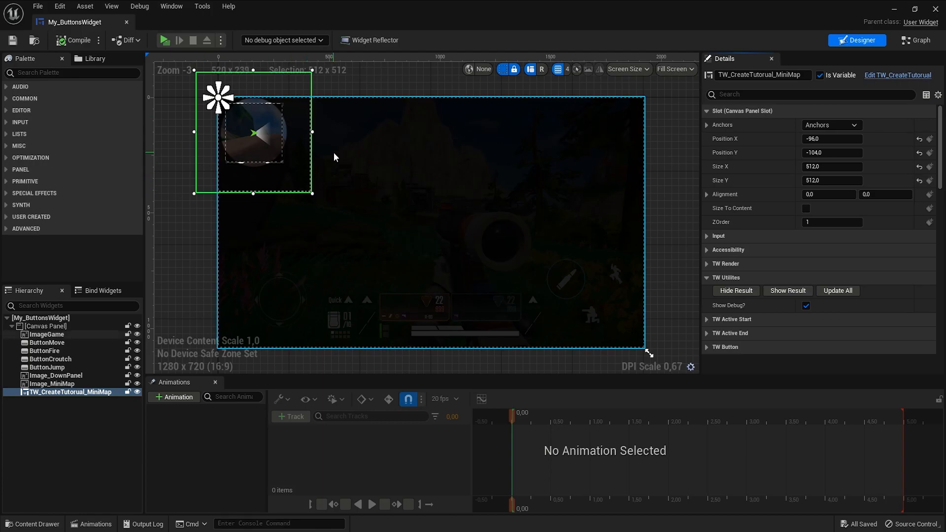
pyautogui.click(755, 289)
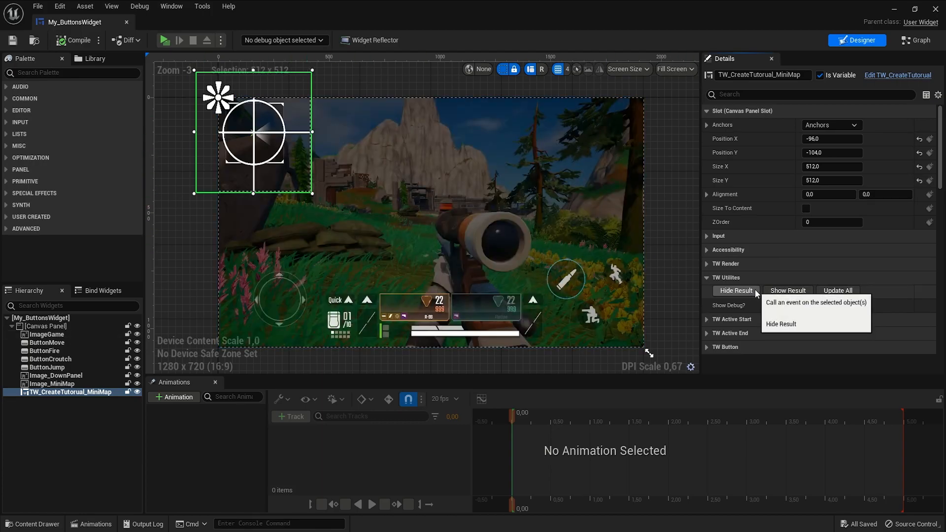
# - Play the level in a new window to test the minimap tutorial, then exit
pyautogui.click(162, 41)
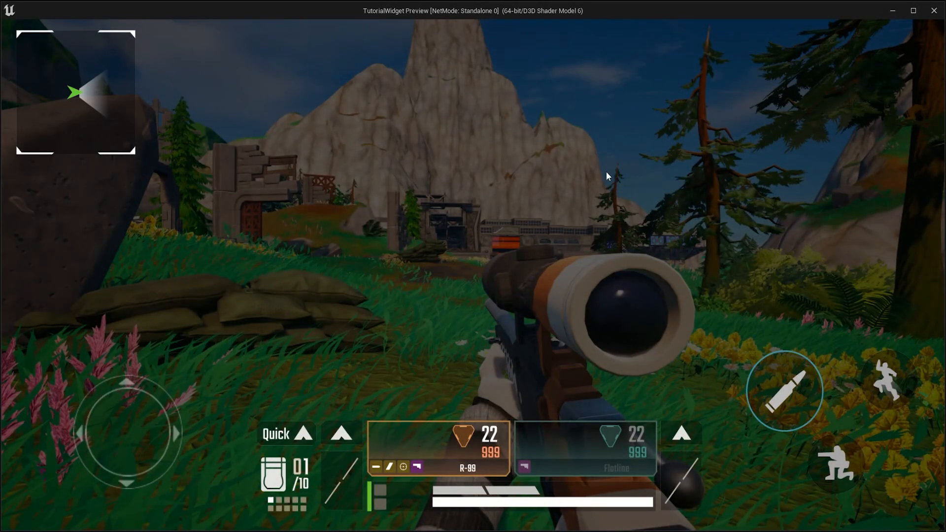
pyautogui.press('Escape')
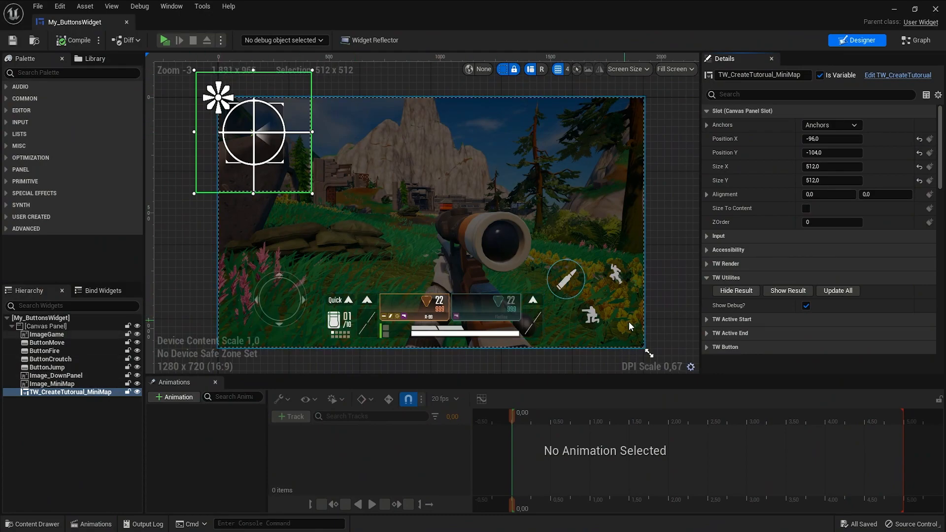
# - Save the widget blueprint and play the level again to test the minimap highlight
pyautogui.click(708, 320)
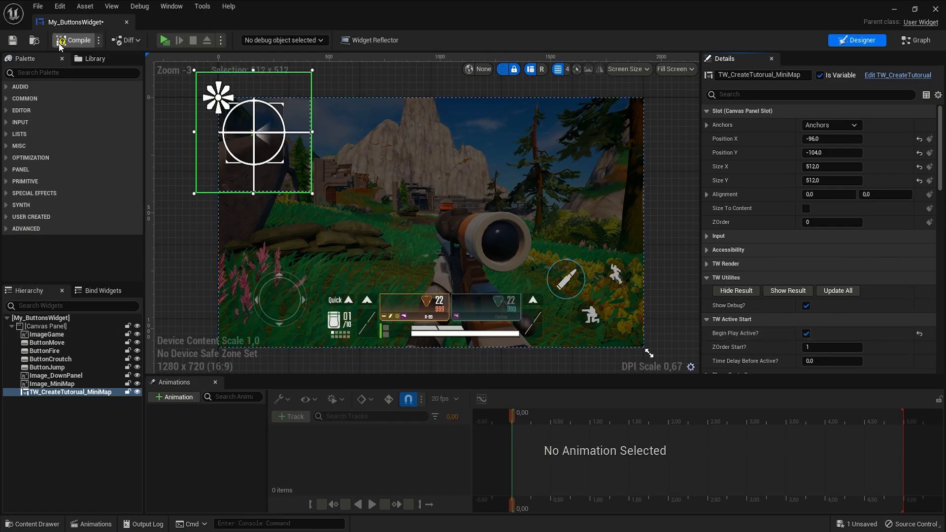
pyautogui.click(15, 44)
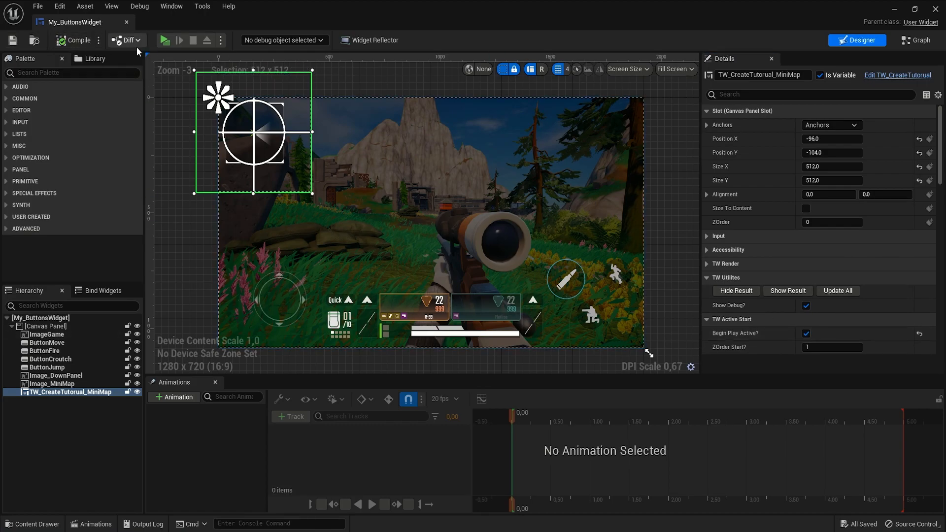
pyautogui.click(166, 42)
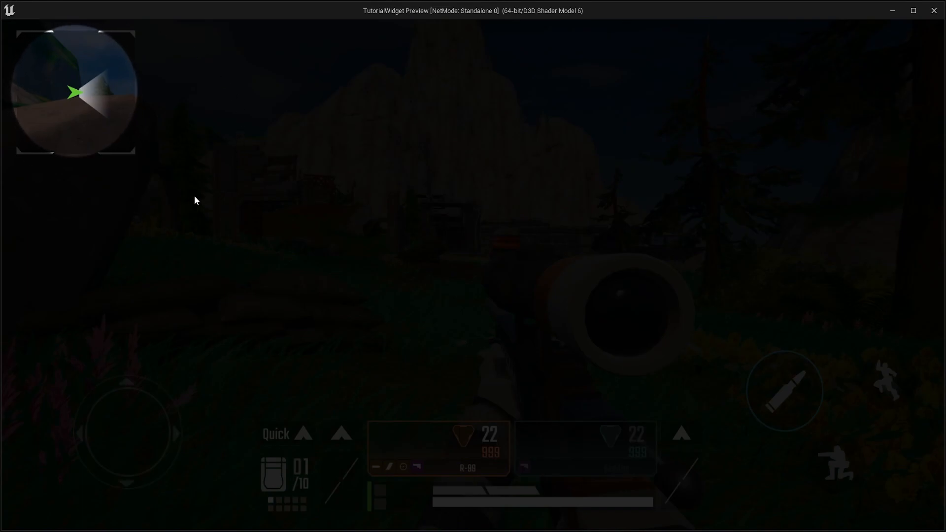
pyautogui.press('Escape')
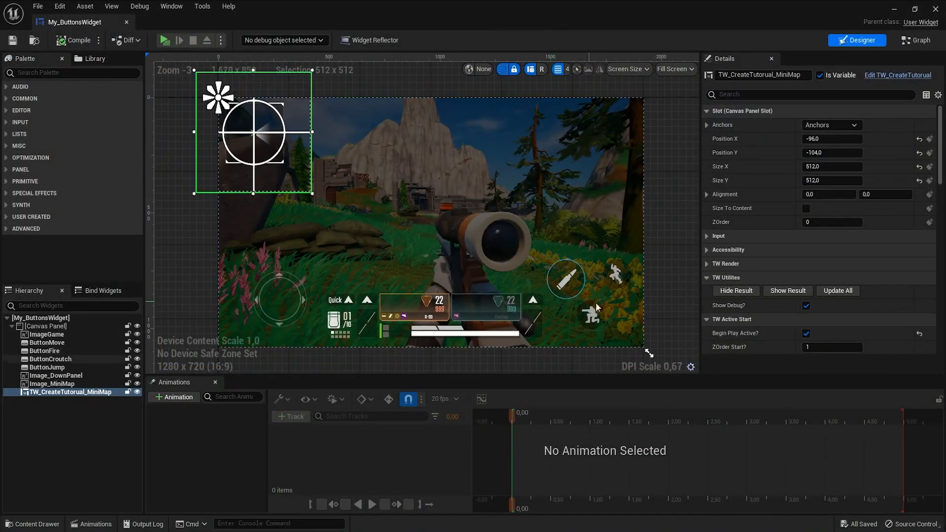
# - Set the tutorial widget's TW Render texture mask to TW_TextureMaskCube and save the blueprint
pyautogui.click(705, 318)
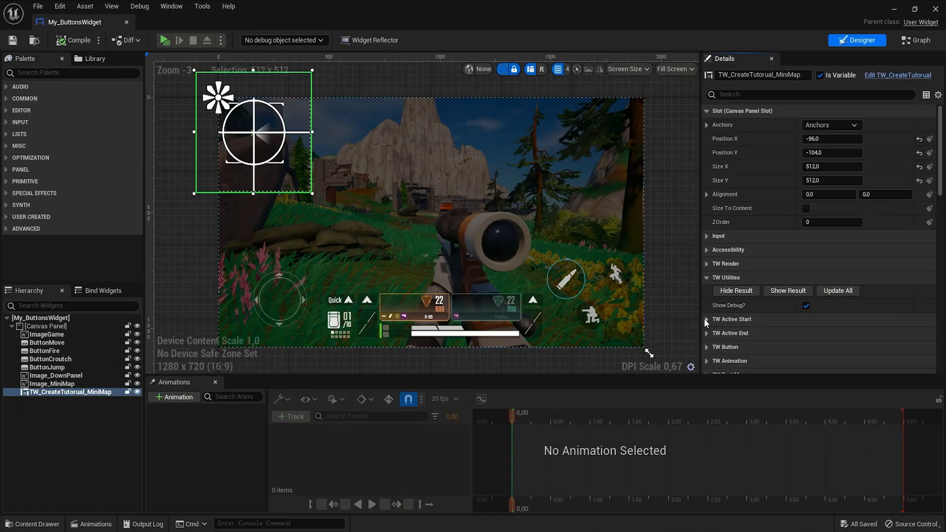
pyautogui.click(706, 264)
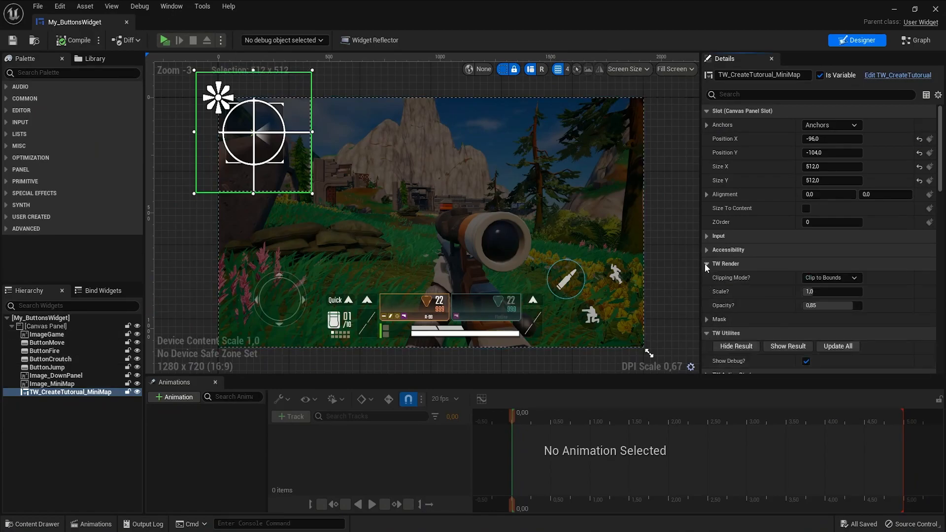
pyautogui.click(707, 319)
pyautogui.scroll(-1, 705, 318)
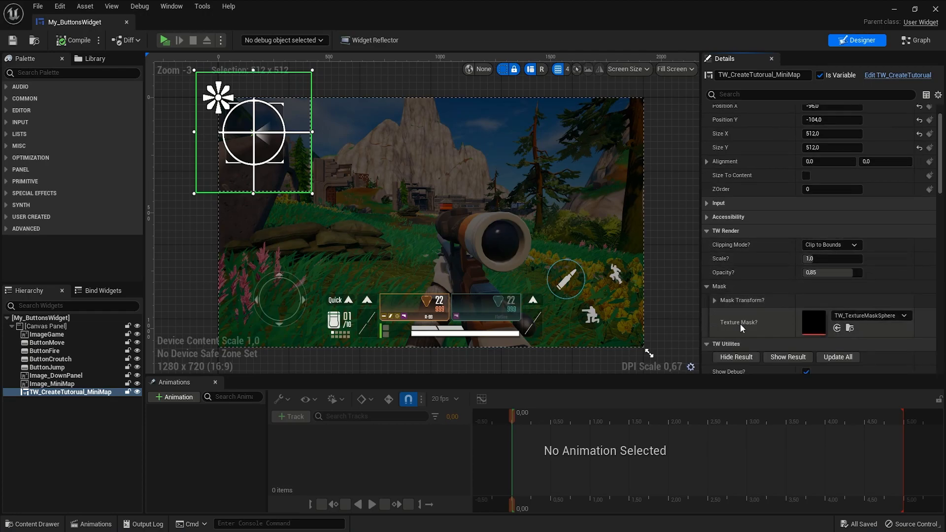
pyautogui.click(873, 318)
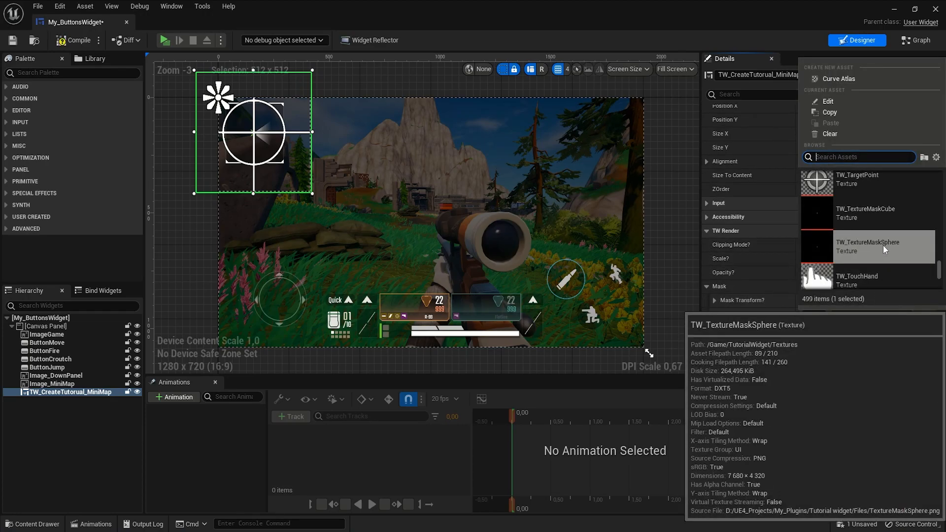
pyautogui.click(899, 213)
pyautogui.hotkey('ctrl', 's')
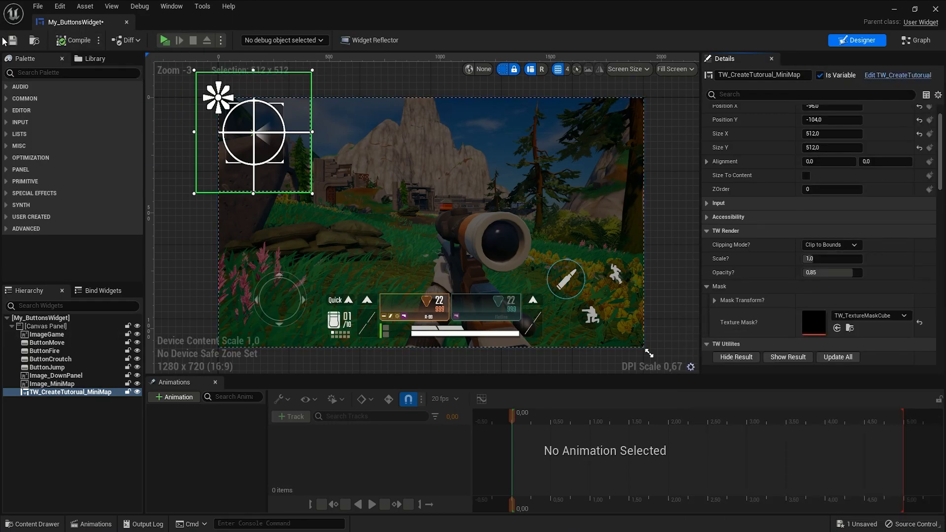
# - Show the result overlay and inspect the masked minimap highlight up close, then hide the result
pyautogui.click(716, 231)
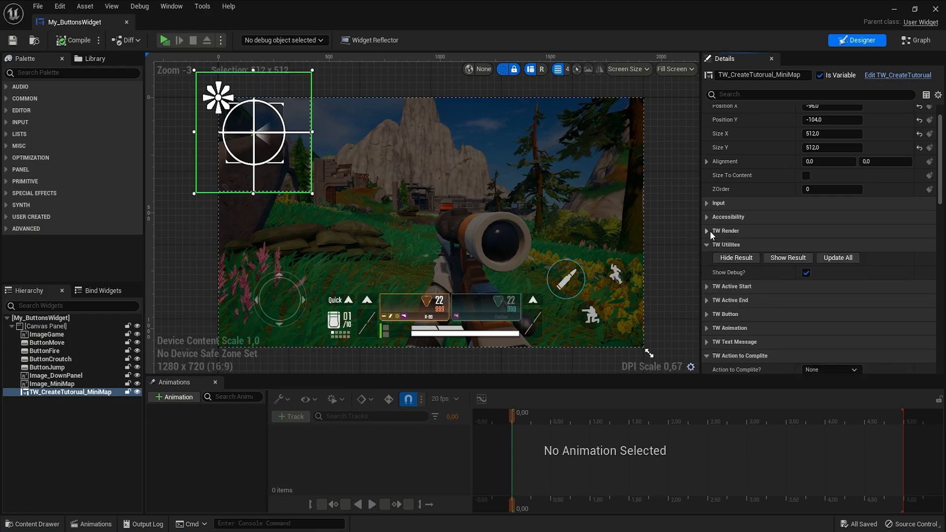
pyautogui.click(779, 260)
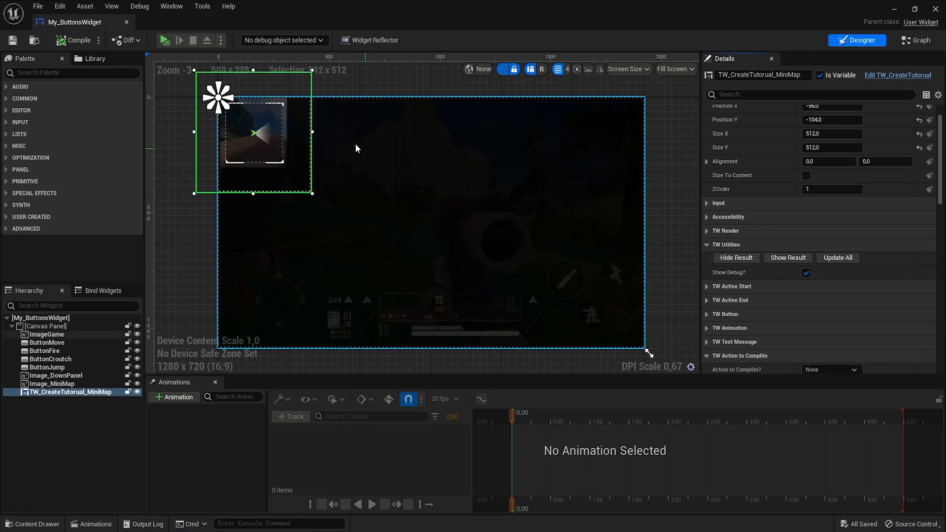
pyautogui.moveTo(236, 156); pyautogui.dragTo(259, 179, button='right')
pyautogui.scroll(5, 259, 179)
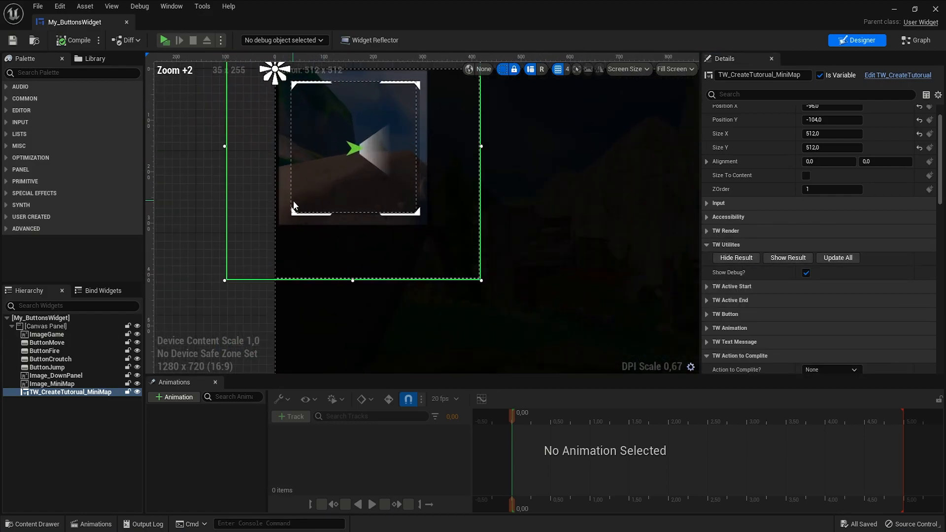
pyautogui.scroll(-3, 298, 223)
pyautogui.moveTo(558, 315); pyautogui.dragTo(433, 230, button='right')
pyautogui.click(727, 262)
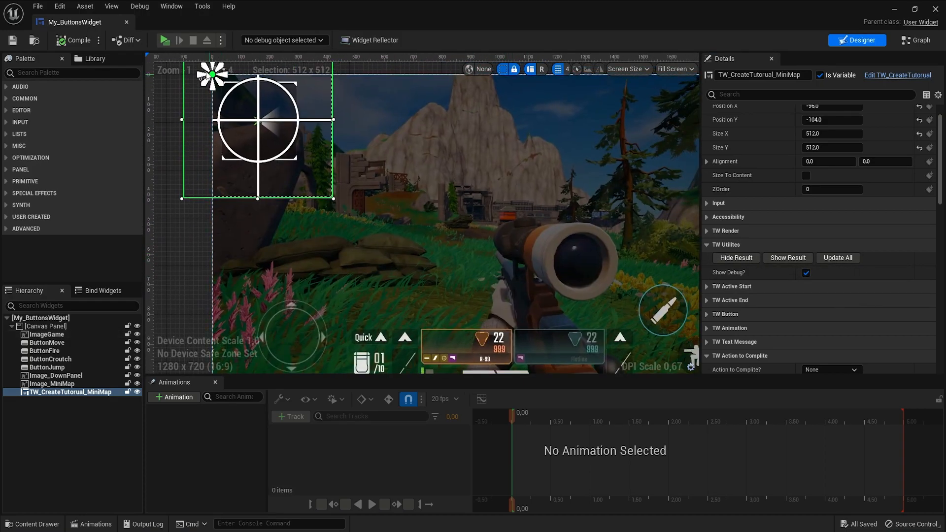
# - Play the level in a new window to test the minimap tutorial
pyautogui.click(166, 40)
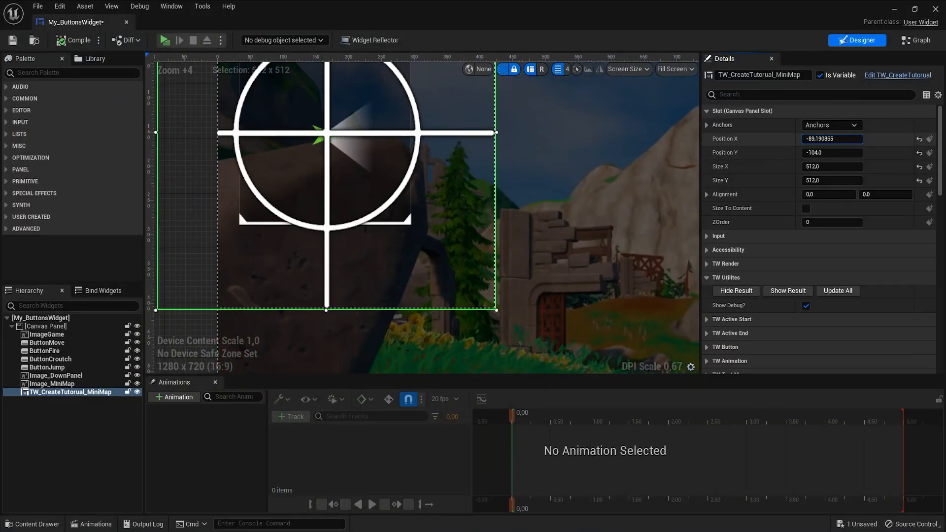
pyautogui.moveTo(832, 139); pyautogui.dragTo(827, 139)
pyautogui.moveTo(832, 153); pyautogui.dragTo(838, 139)
pyautogui.click(770, 291)
pyautogui.moveTo(394, 197); pyautogui.dragTo(405, 268, button='right')
pyautogui.moveTo(818, 154); pyautogui.dragTo(820, 154)
pyautogui.click(736, 291)
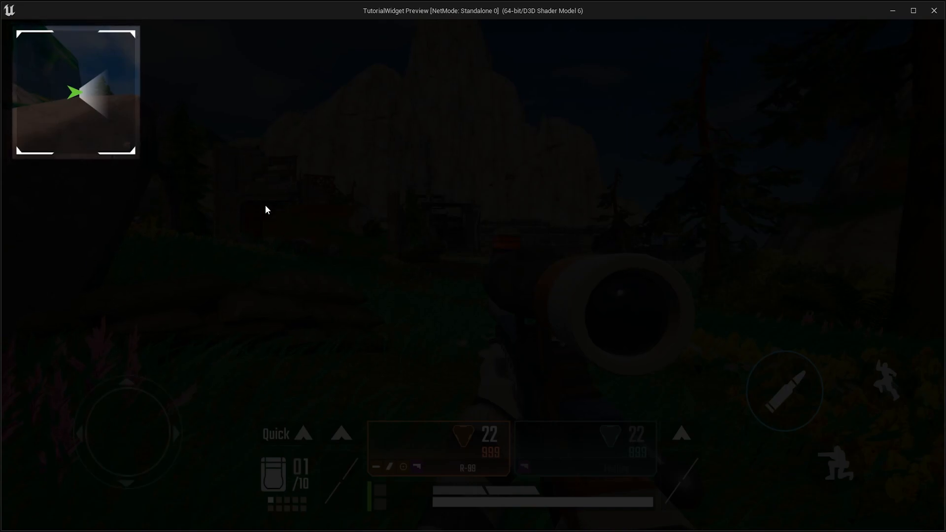
# - Set the tutorial widget's Action to Complite to Click, then compile and save the blueprint
pyautogui.scroll(-3, 746, 333)
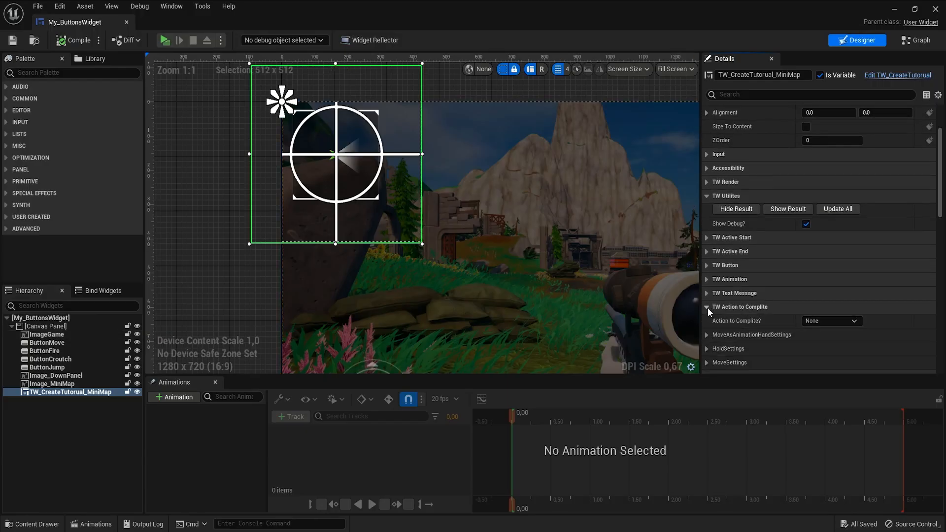
pyautogui.click(707, 308)
pyautogui.click(707, 308)
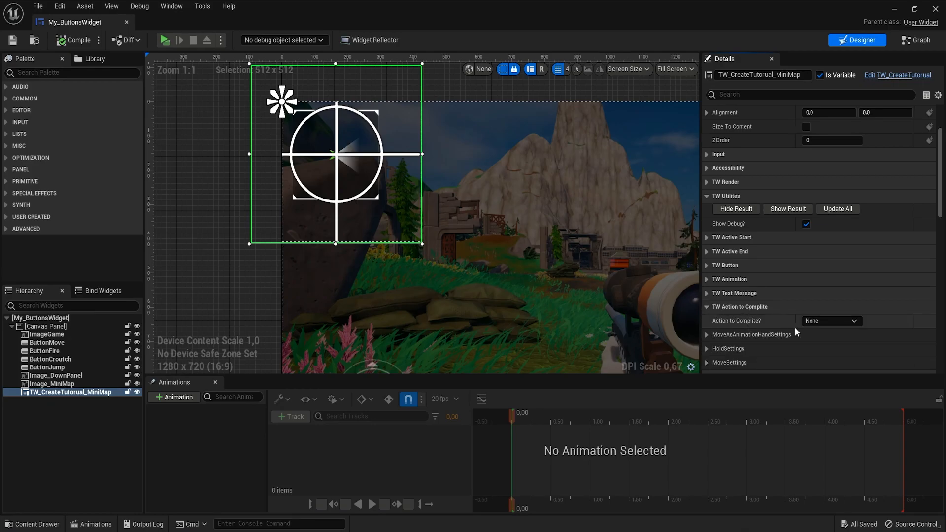
pyautogui.click(815, 321)
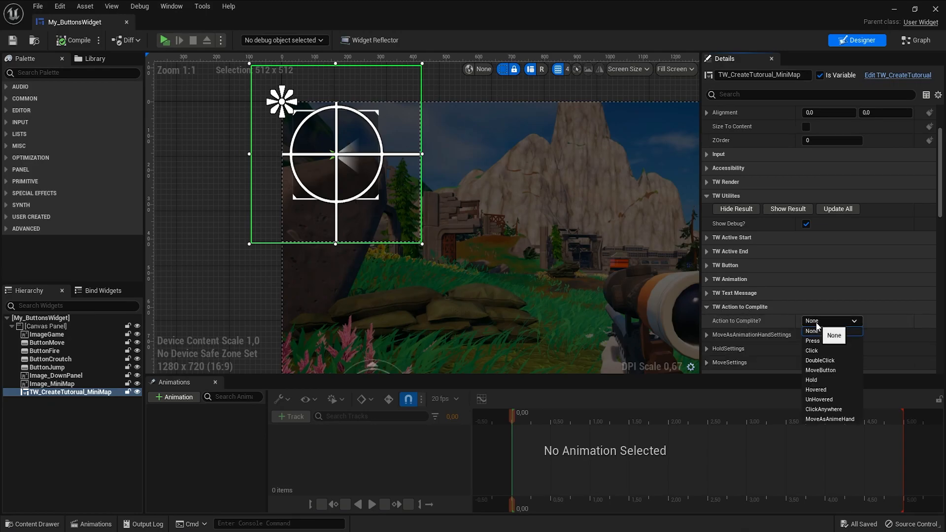
pyautogui.click(821, 350)
pyautogui.click(69, 40)
pyautogui.click(13, 40)
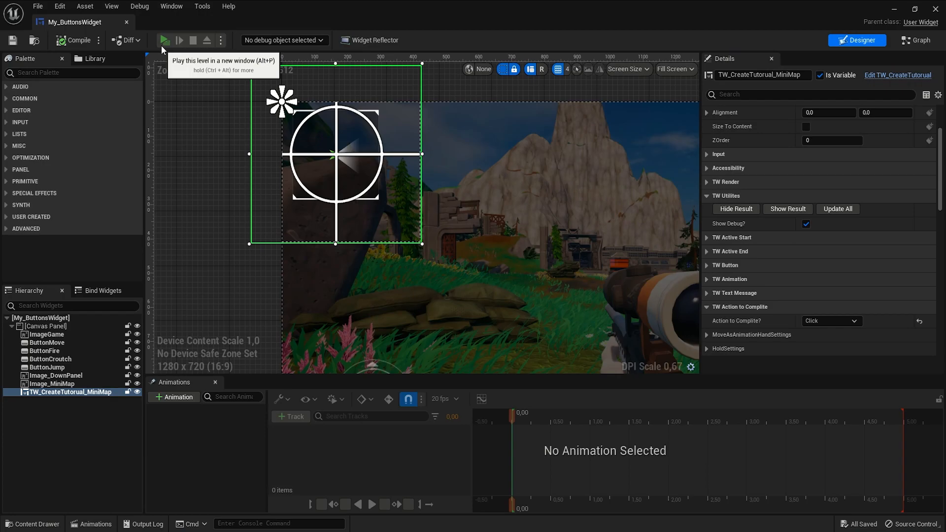
# - Play the level, click the highlighted minimap to complete the tutorial, and exit the preview
pyautogui.click(161, 45)
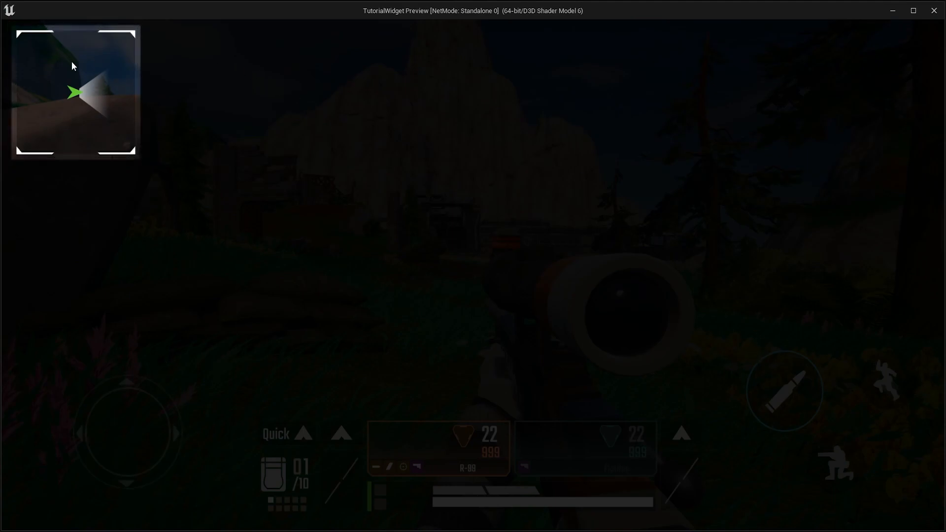
pyautogui.click(70, 81)
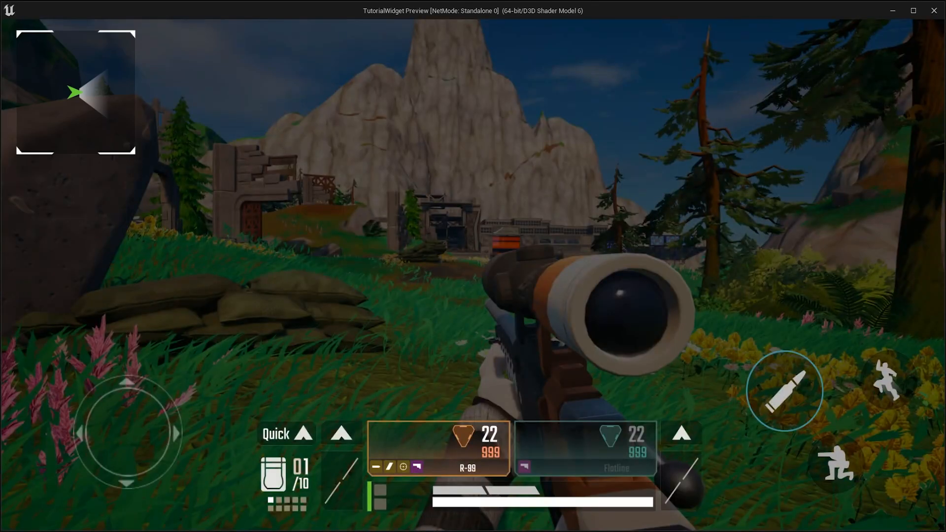
pyautogui.press('Escape')
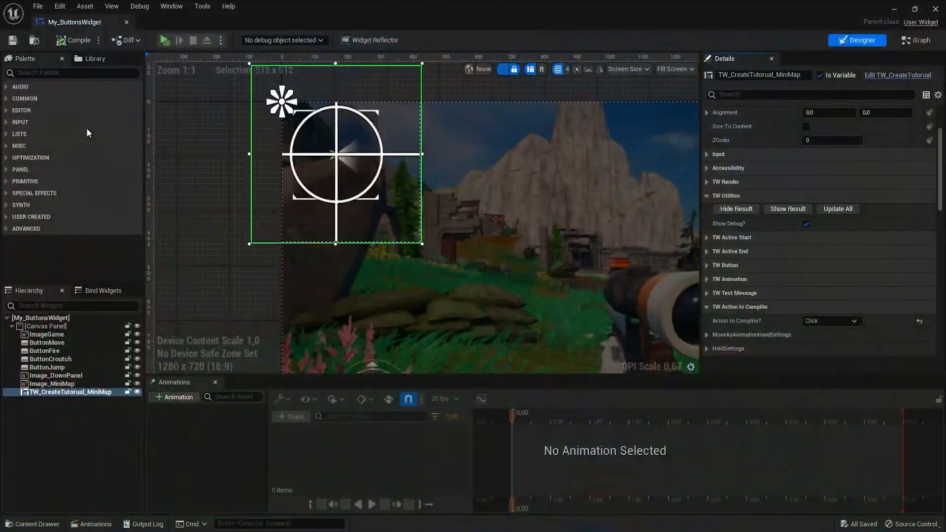
# - Enable Message Active under TW Text Message and show the result overlay
pyautogui.click(708, 306)
pyautogui.click(724, 294)
pyautogui.click(806, 307)
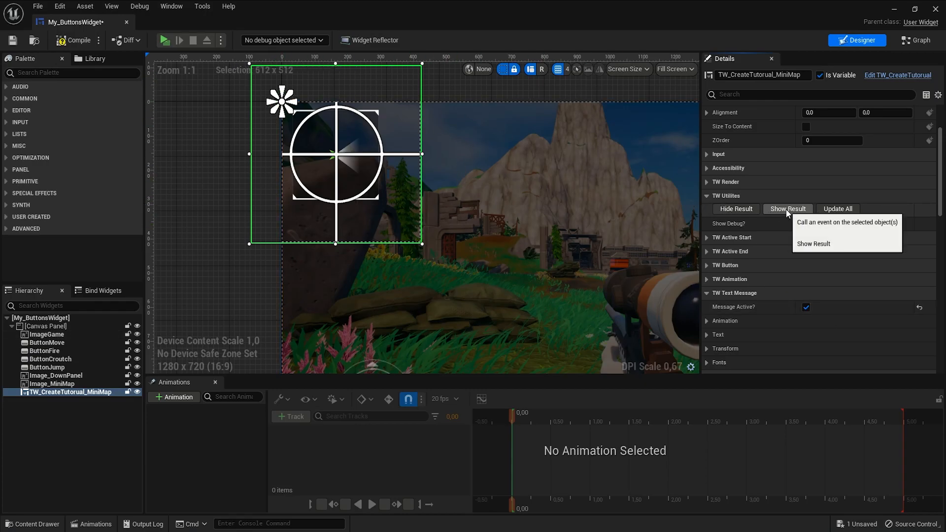
pyautogui.click(787, 209)
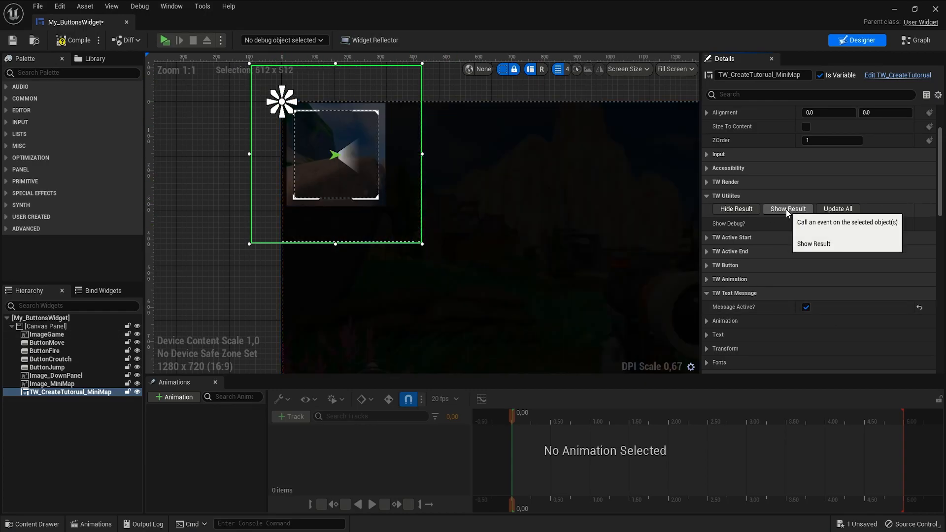
# - Expand the message Transform settings and set the Message Location Offset Y to 0
pyautogui.moveTo(376, 138); pyautogui.dragTo(383, 187, button='right')
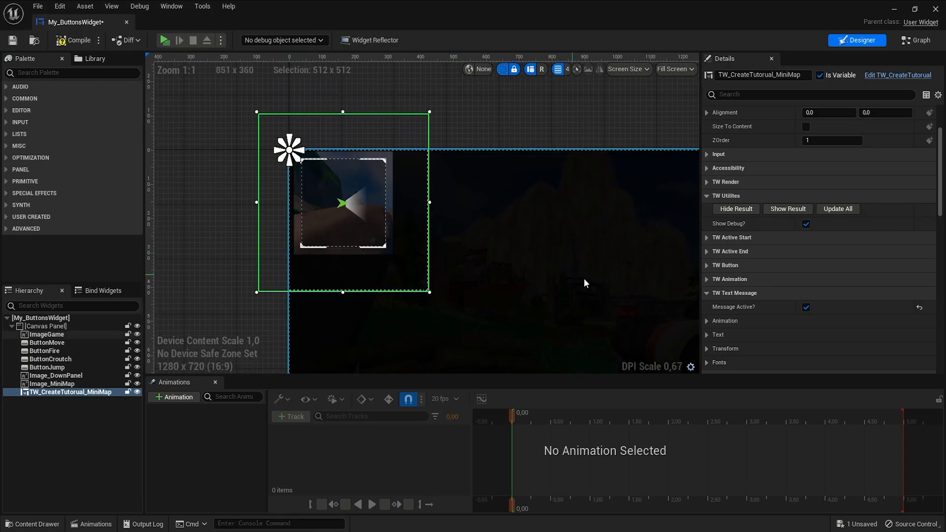
pyautogui.scroll(-1, 722, 344)
pyautogui.click(714, 336)
pyautogui.scroll(-1, 726, 334)
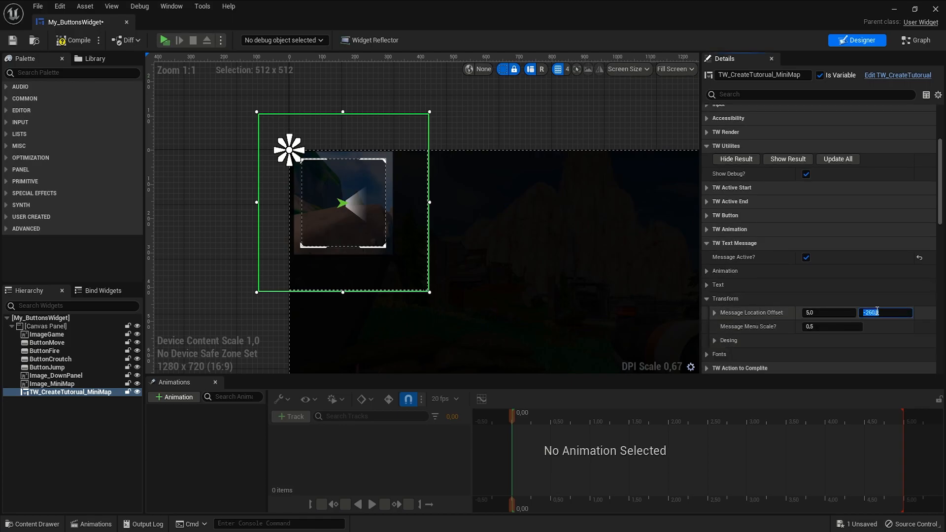
pyautogui.press('Return')
pyautogui.scroll(2, 333, 177)
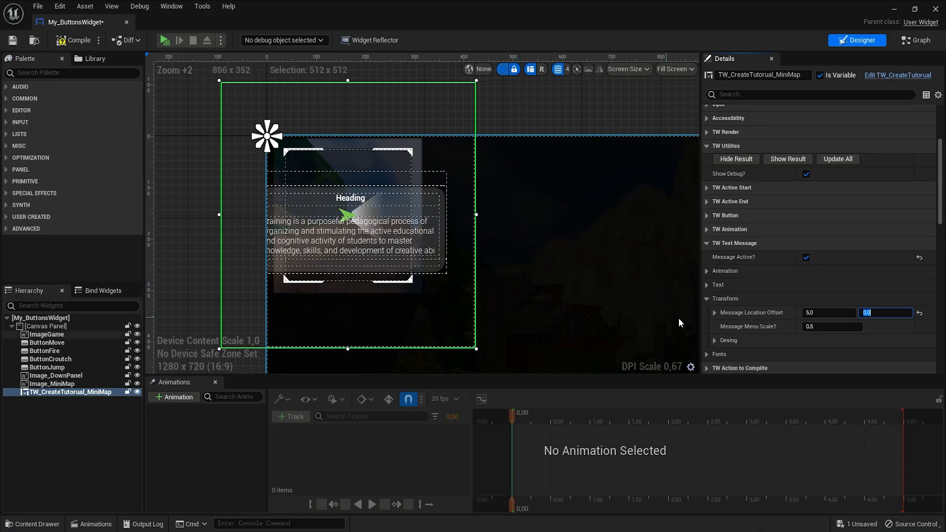
# - Set the Message Location Offset X to 400
pyautogui.moveTo(811, 312); pyautogui.dragTo(833, 313)
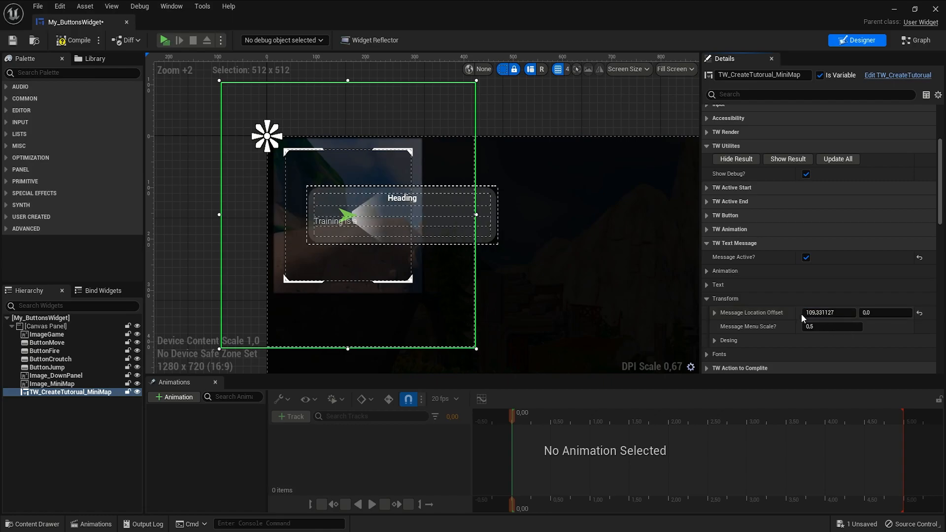
pyautogui.click(805, 312)
pyautogui.write('150')
pyautogui.press('Return')
pyautogui.write('250')
pyautogui.press('Return')
pyautogui.write('400')
pyautogui.press('Return')
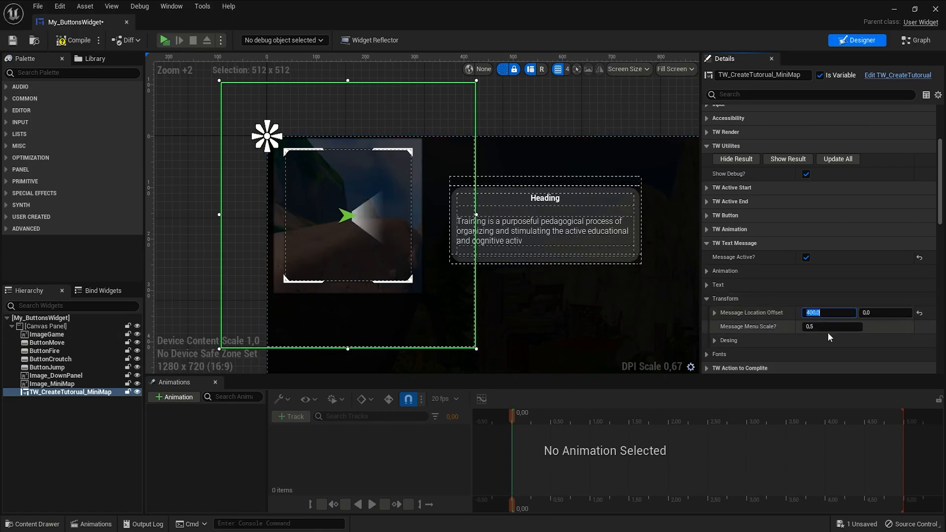
# - Expand the first Text array entry and set its TextHanding to "Mini map"
pyautogui.click(709, 300)
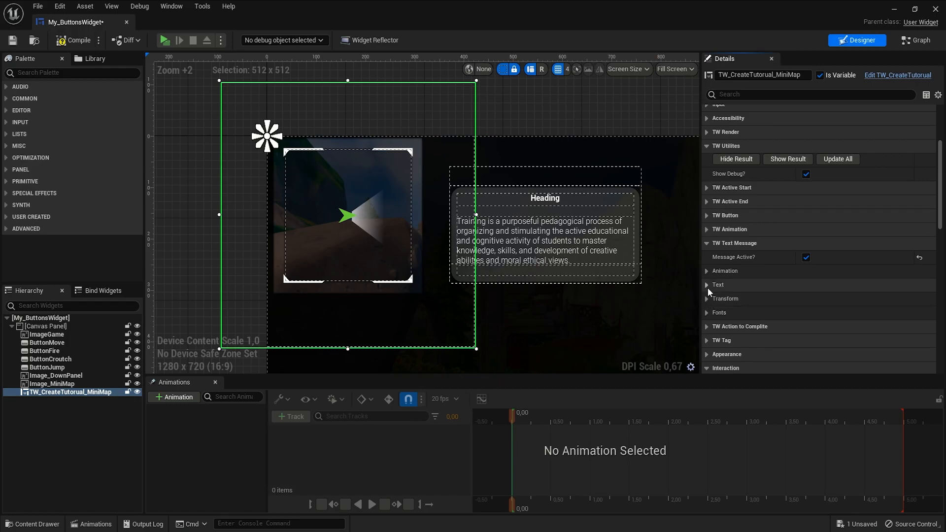
pyautogui.click(707, 286)
pyautogui.click(714, 299)
pyautogui.click(723, 313)
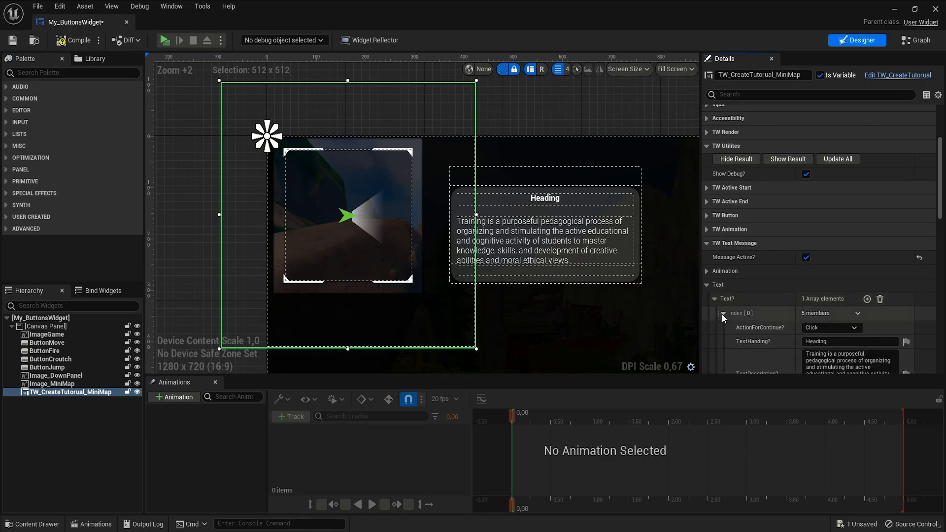
pyautogui.scroll(-1, 740, 324)
pyautogui.scroll(-1, 740, 324)
pyautogui.click(828, 275)
pyautogui.write('Mini map')
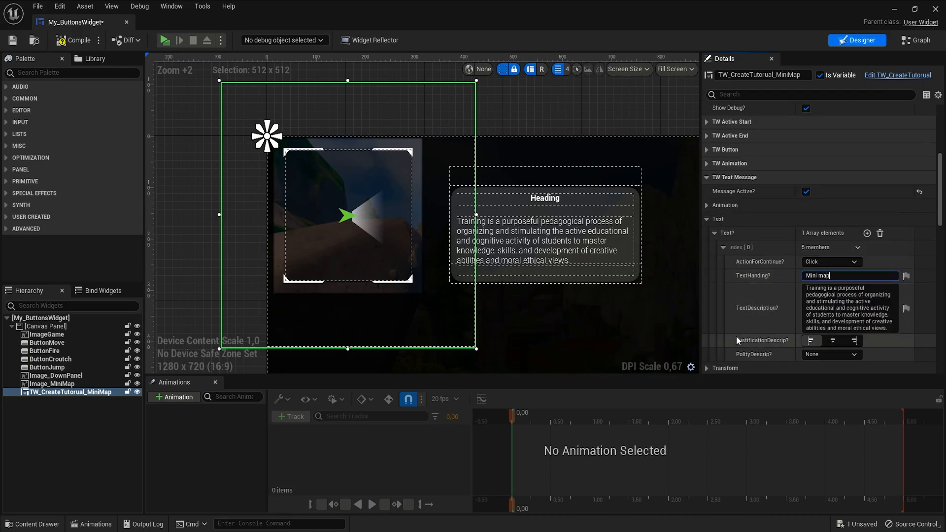
# - Replace the first entry's TextDescription with "Test text for mini map!"
pyautogui.scroll(4, 584, 223)
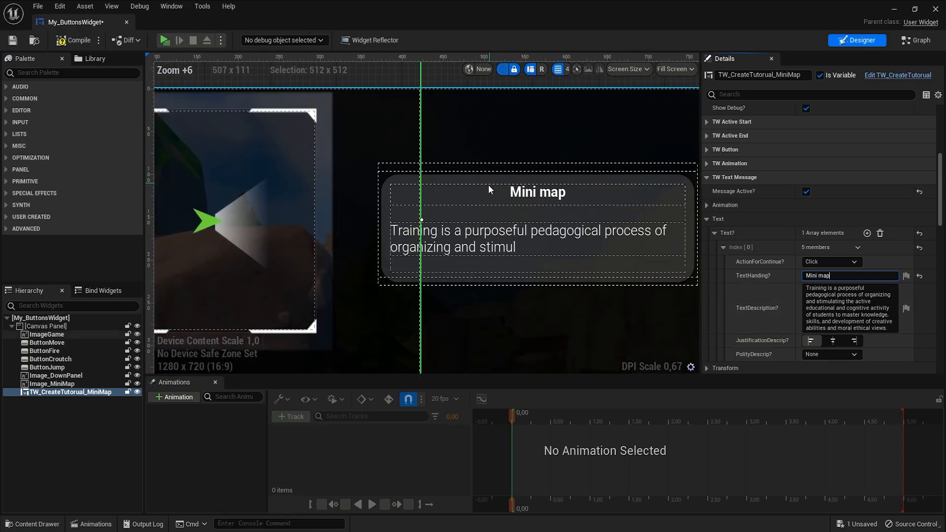
pyautogui.moveTo(576, 247); pyautogui.dragTo(544, 233, button='right')
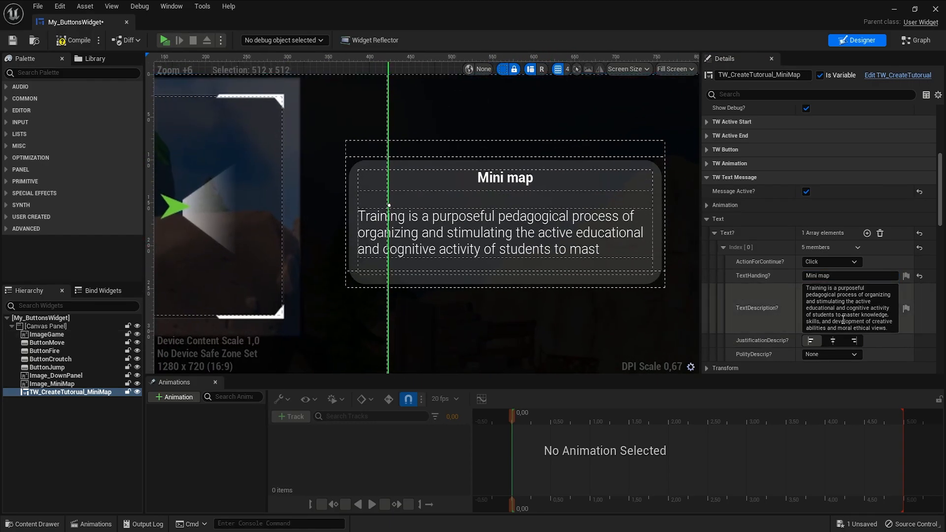
pyautogui.click(854, 314)
pyautogui.hotkey('ctrl', 'a')
pyautogui.write('T')
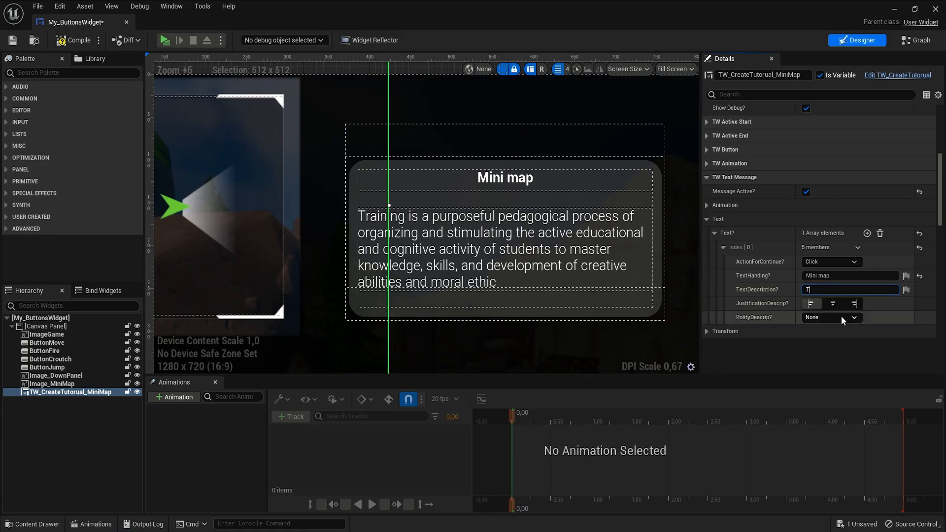
pyautogui.write('est text for mini map!')
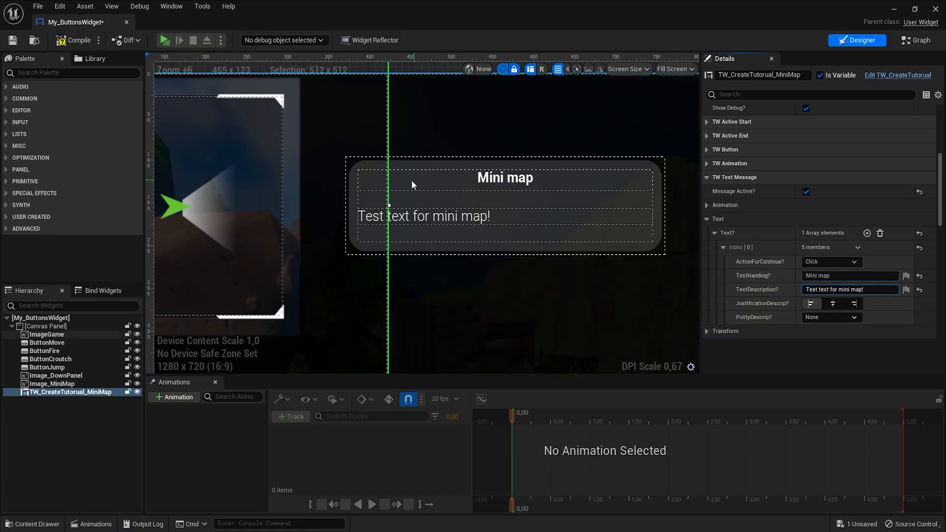
# - Center-justify the description text, then compile and save the blueprint
pyautogui.click(836, 304)
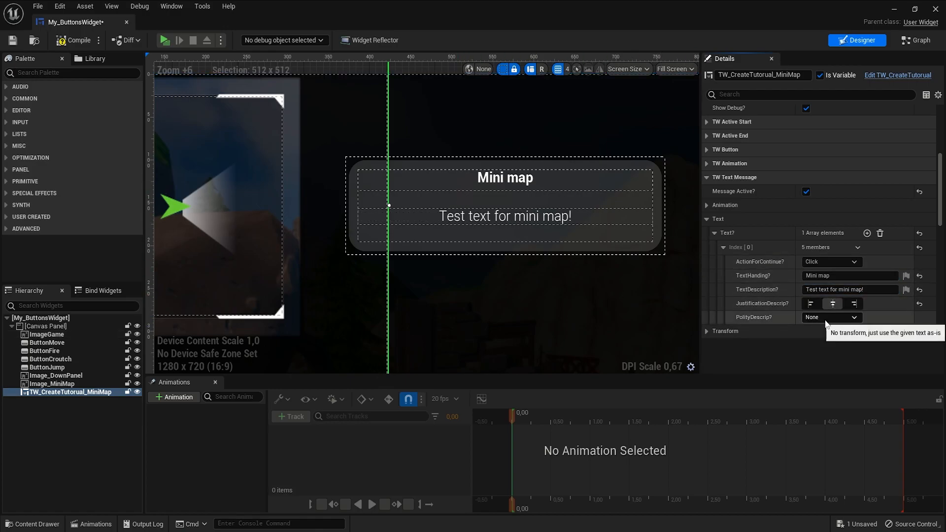
pyautogui.click(63, 41)
pyautogui.click(12, 44)
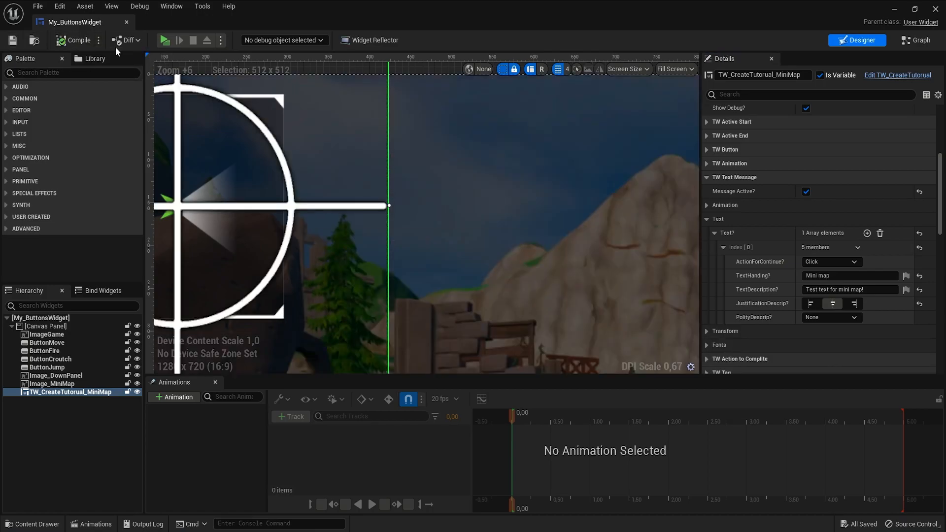
# - Play the level to check the minimap message box, then exit the preview
pyautogui.click(163, 42)
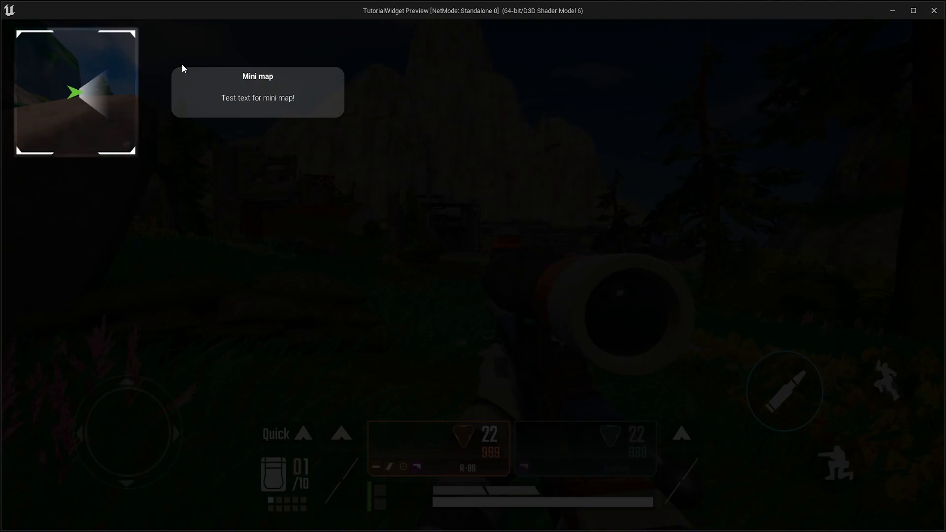
pyautogui.press('Escape')
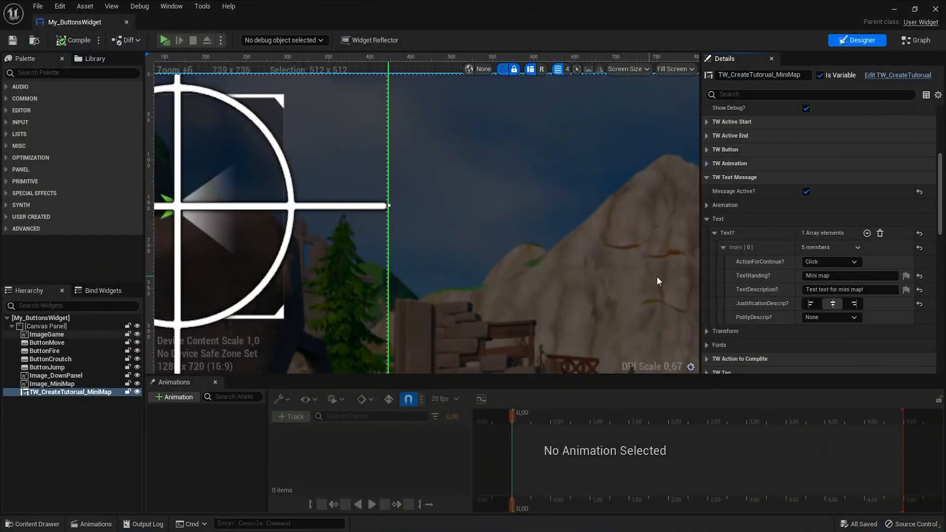
# - Add a second element to the Text array, expand it, and show the result overlay
pyautogui.click(869, 235)
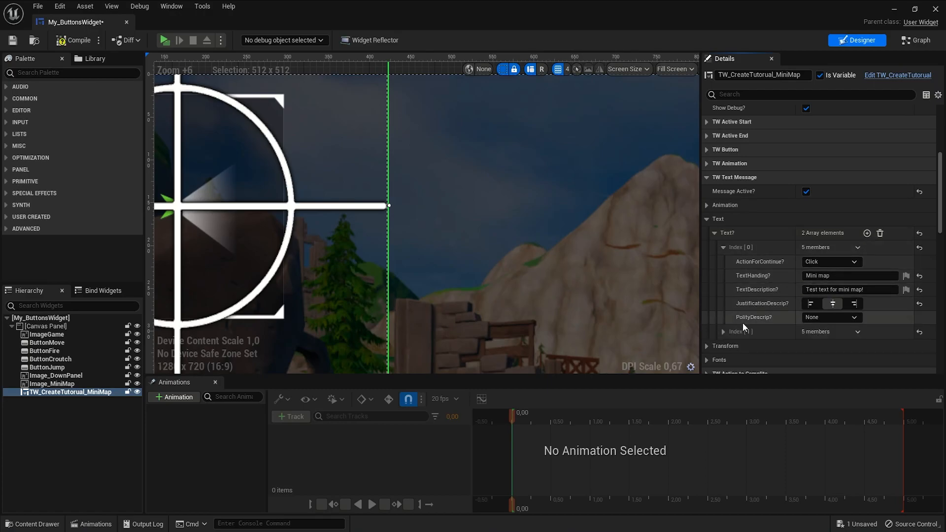
pyautogui.click(723, 331)
pyautogui.scroll(-3, 750, 335)
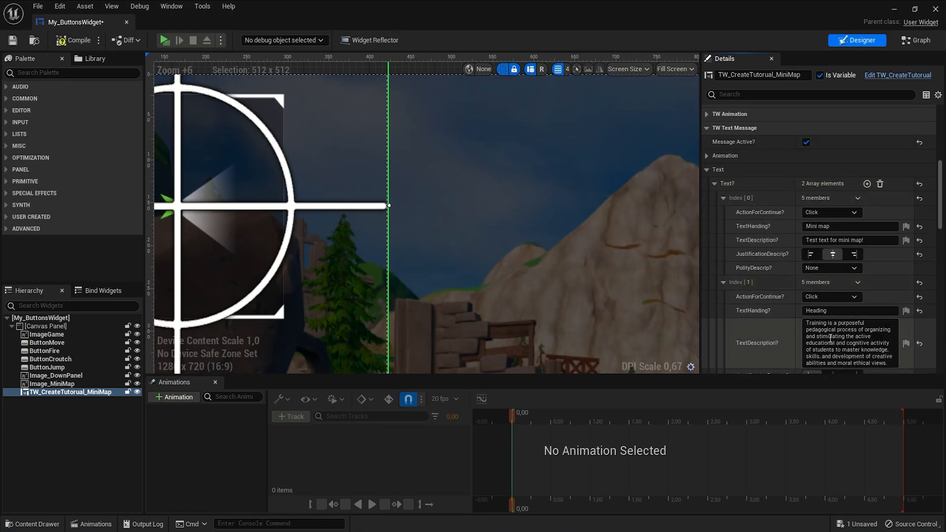
pyautogui.scroll(-2, 798, 316)
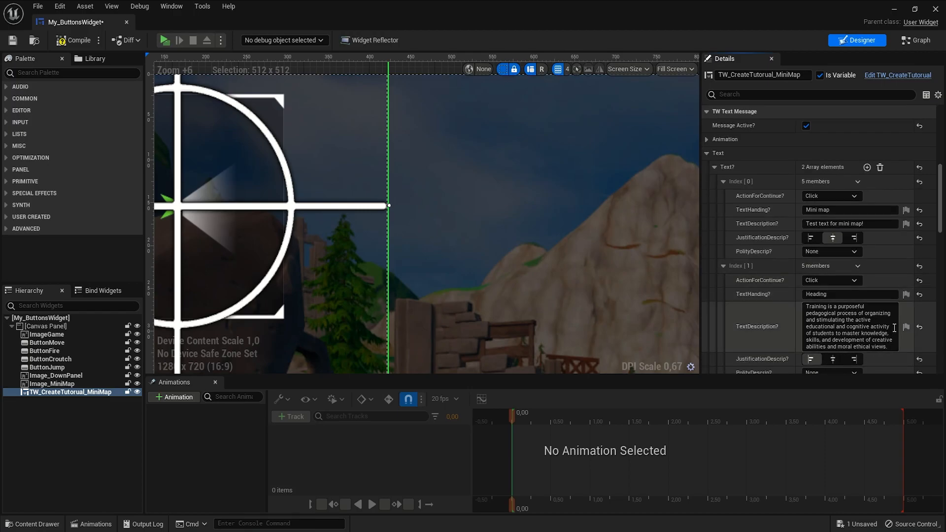
pyautogui.scroll(8, 801, 227)
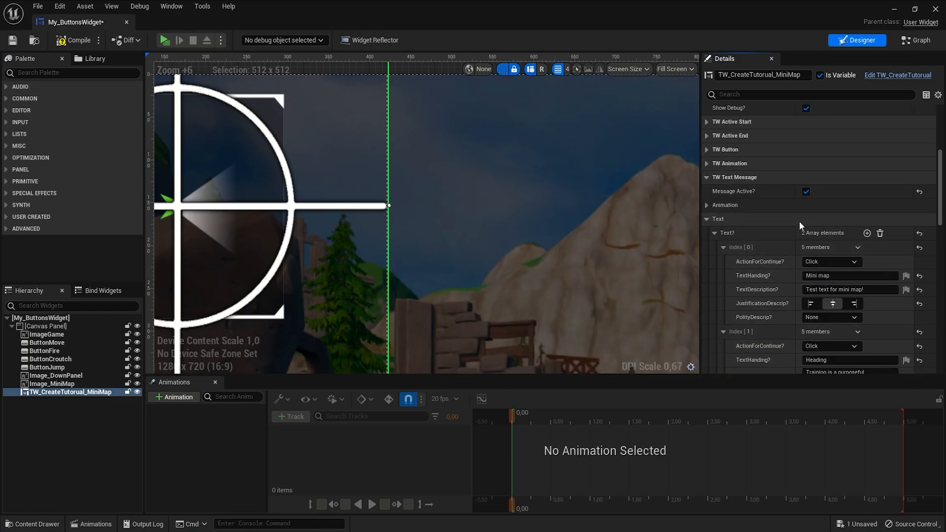
pyautogui.click(790, 151)
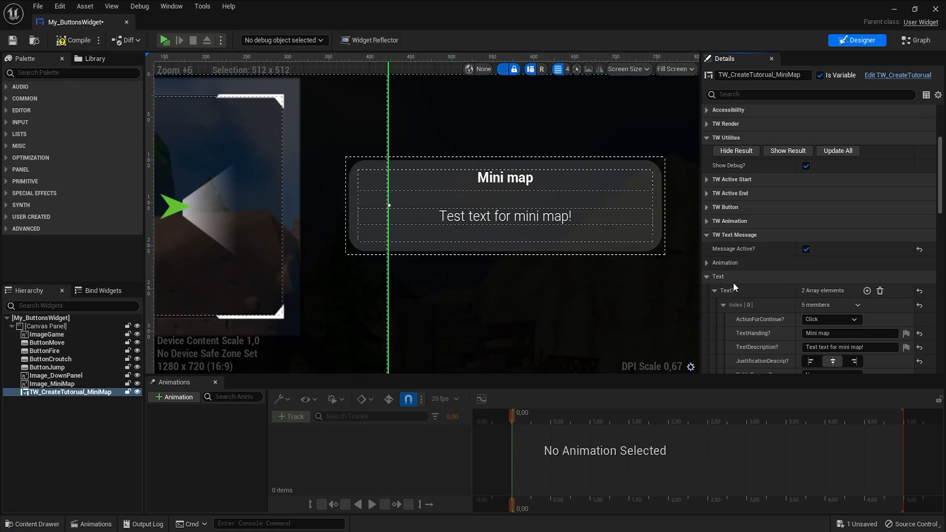
# - Compile the blueprint and play the level to test the tutorial messages
pyautogui.scroll(-4, 756, 287)
pyautogui.scroll(-2, 741, 258)
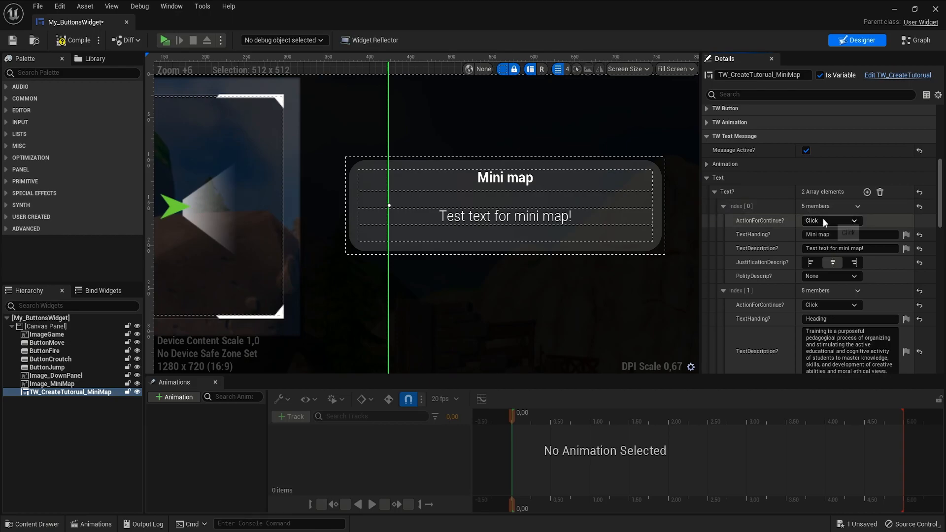
pyautogui.scroll(-2, 784, 310)
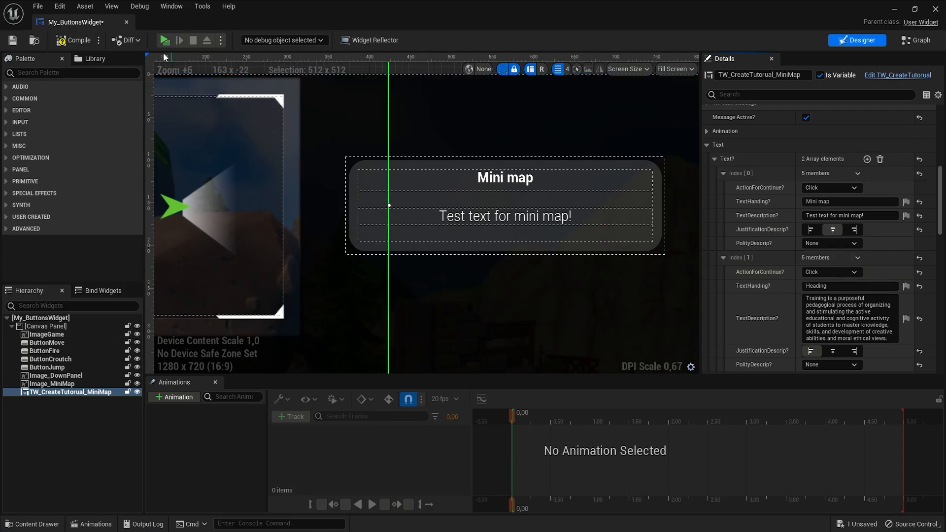
pyautogui.click(73, 41)
pyautogui.click(165, 41)
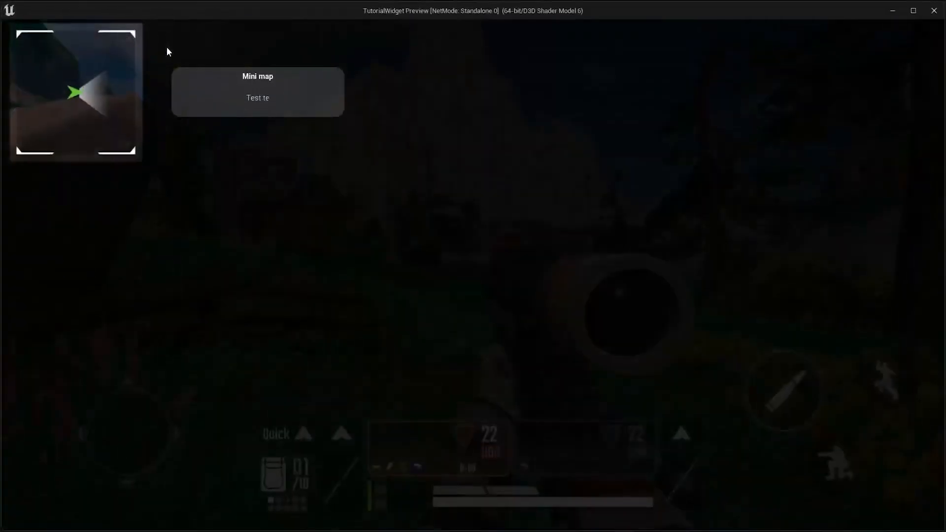
# - Advance through both tutorial messages in the preview and exit the play session
pyautogui.click(92, 80)
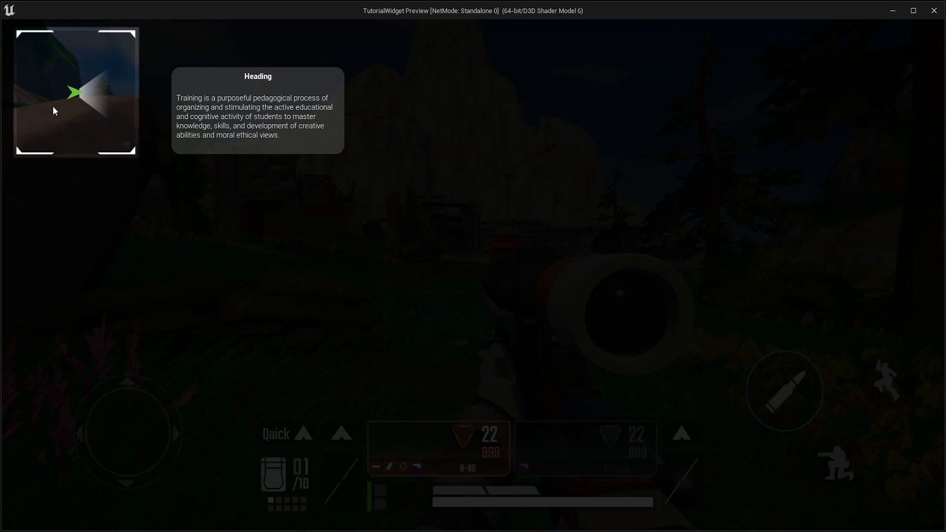
pyautogui.click(77, 98)
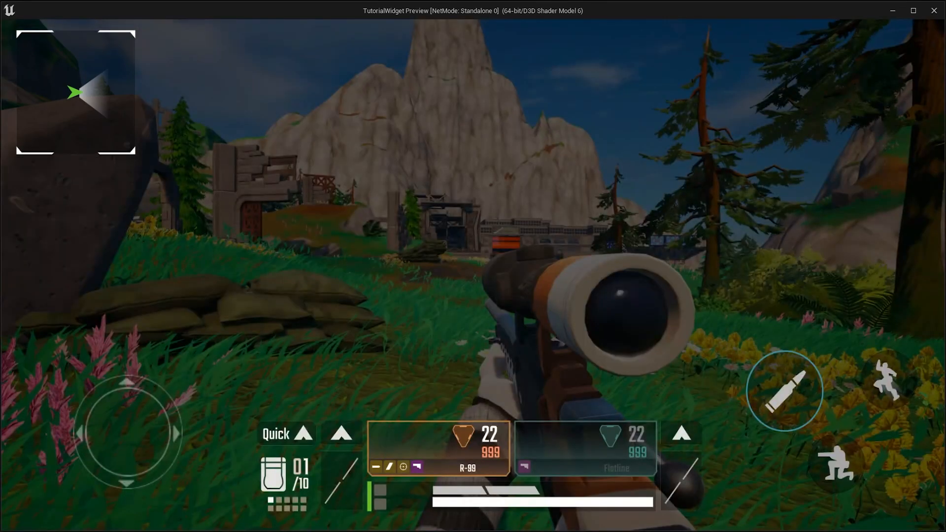
pyautogui.press('Escape')
# - Set the second text element's Action For Continue to None
pyautogui.scroll(-2, 749, 265)
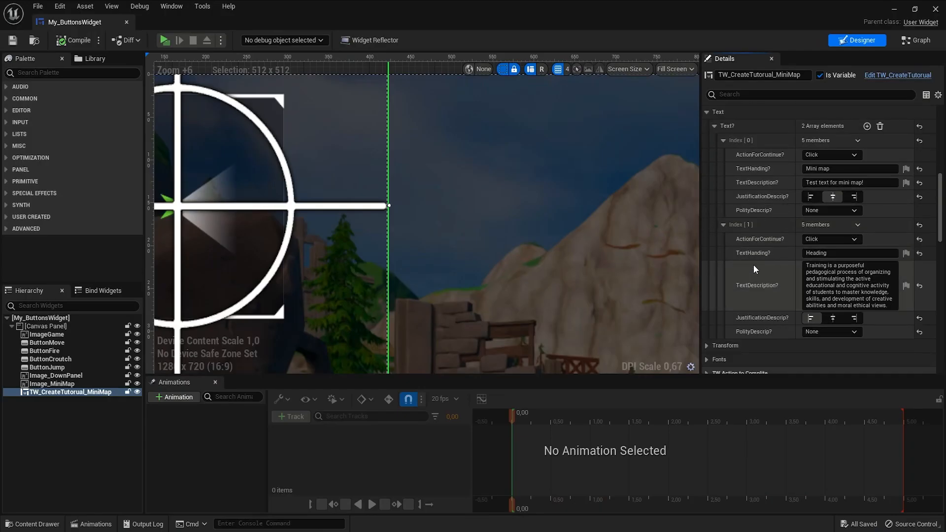
pyautogui.click(815, 241)
pyautogui.click(830, 240)
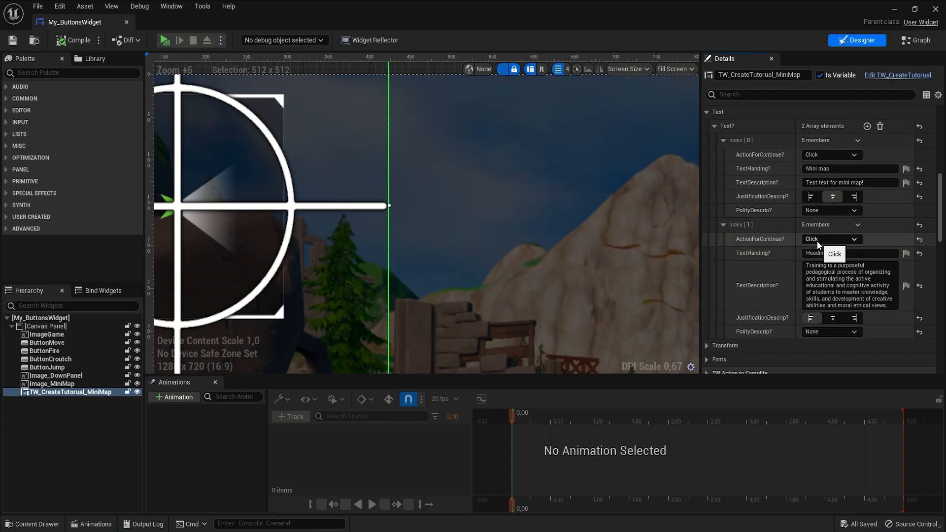
pyautogui.click(827, 239)
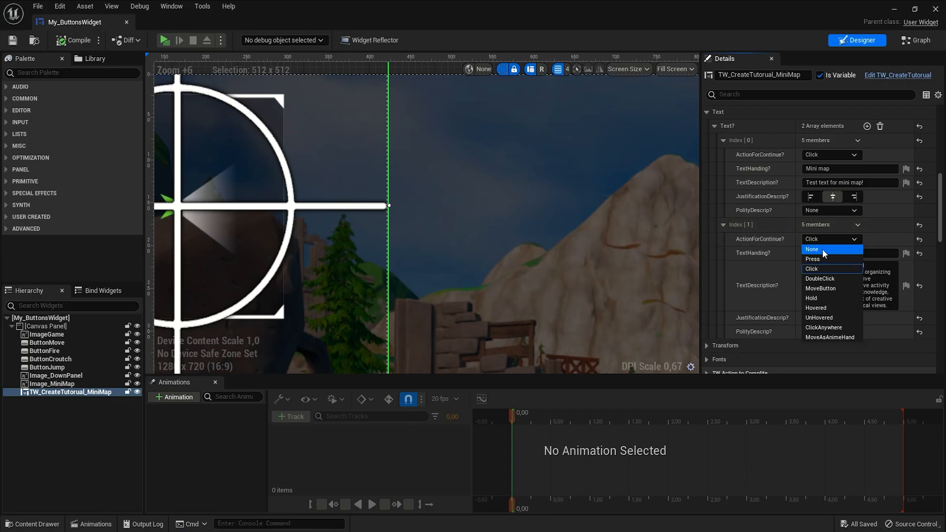
pyautogui.click(822, 249)
# - Expand and review the heading and description font settings, then collapse the Fonts section
pyautogui.click(714, 126)
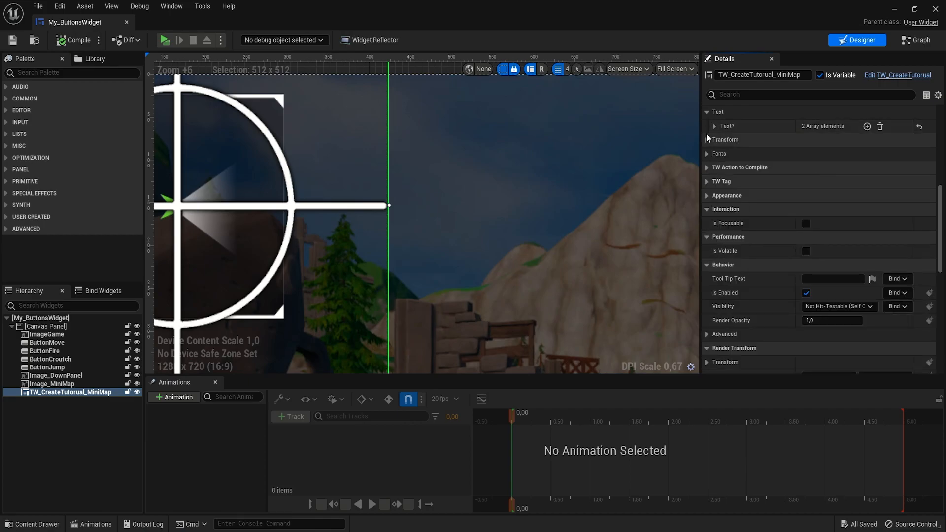
pyautogui.click(706, 154)
pyautogui.click(714, 168)
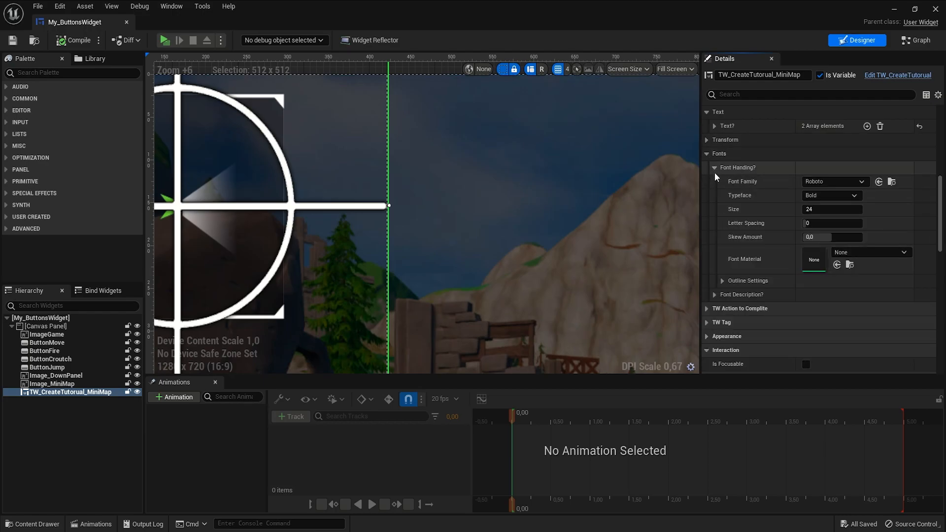
pyautogui.click(715, 294)
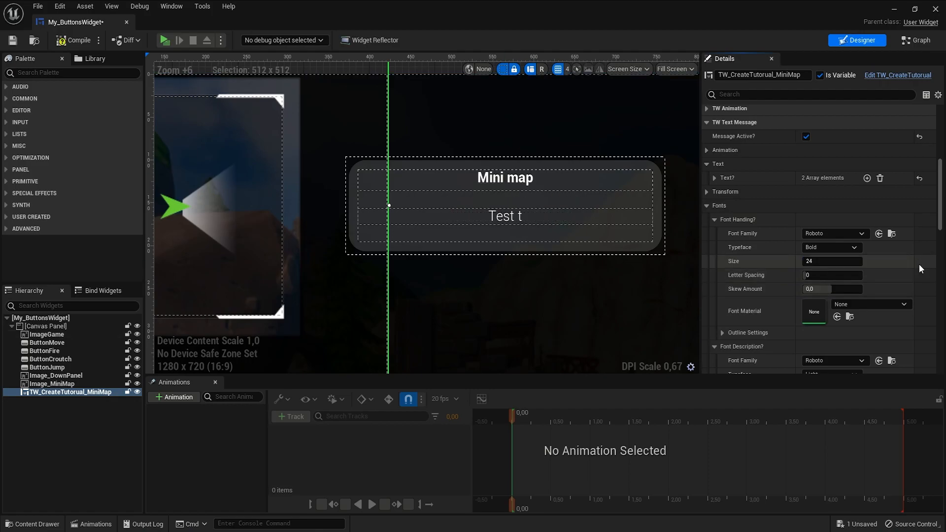
pyautogui.click(715, 219)
pyautogui.click(715, 234)
pyautogui.click(707, 206)
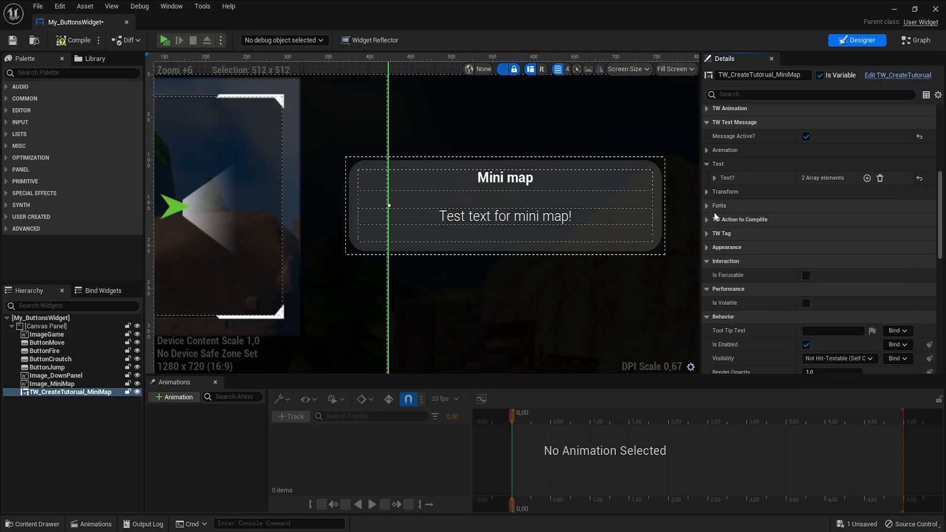
# - Open the Animation settings, keep Animation Text enabled, and set the animation text speed to 0,02
pyautogui.scroll(2, 715, 215)
pyautogui.click(708, 213)
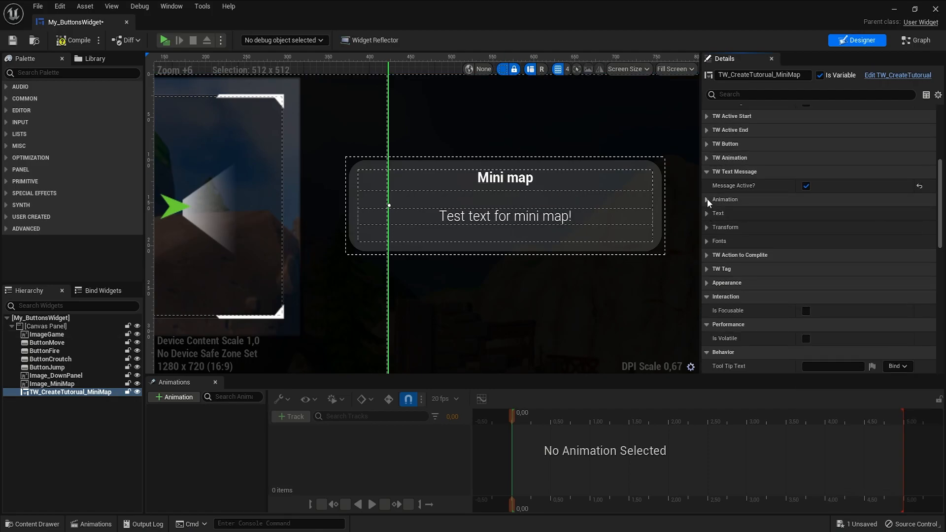
pyautogui.click(708, 199)
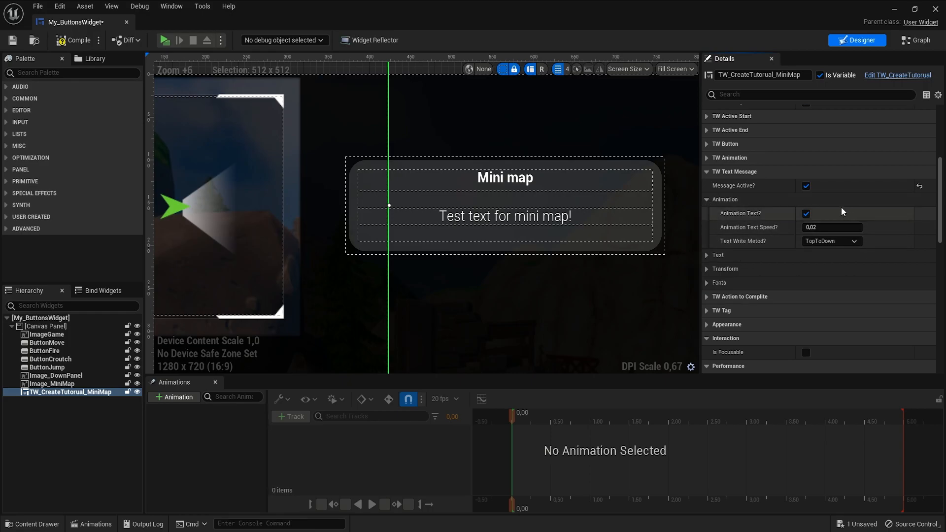
pyautogui.click(806, 214)
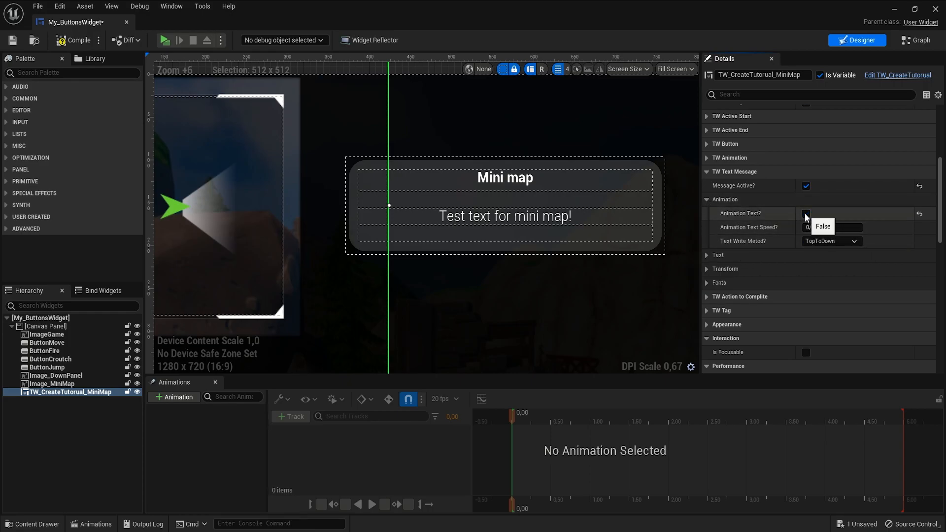
pyautogui.click(806, 214)
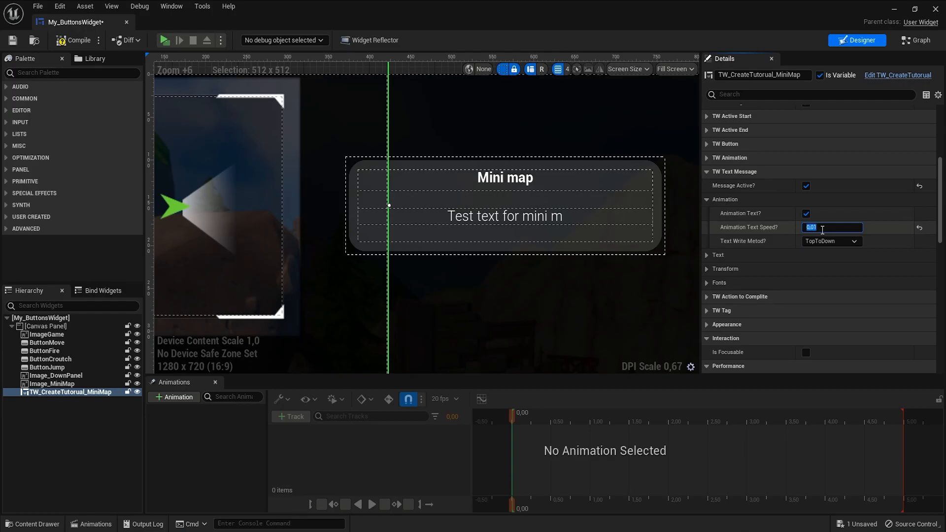
pyautogui.write('0,02')
pyautogui.press('Return')
# - Try the DownToTop text write method, preview the text, and switch back to TopToDown
pyautogui.click(838, 241)
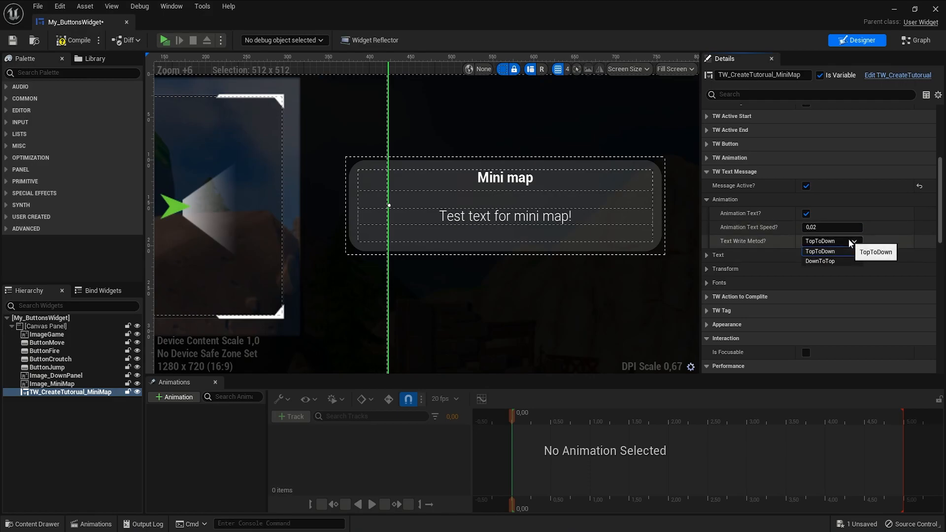
pyautogui.click(832, 261)
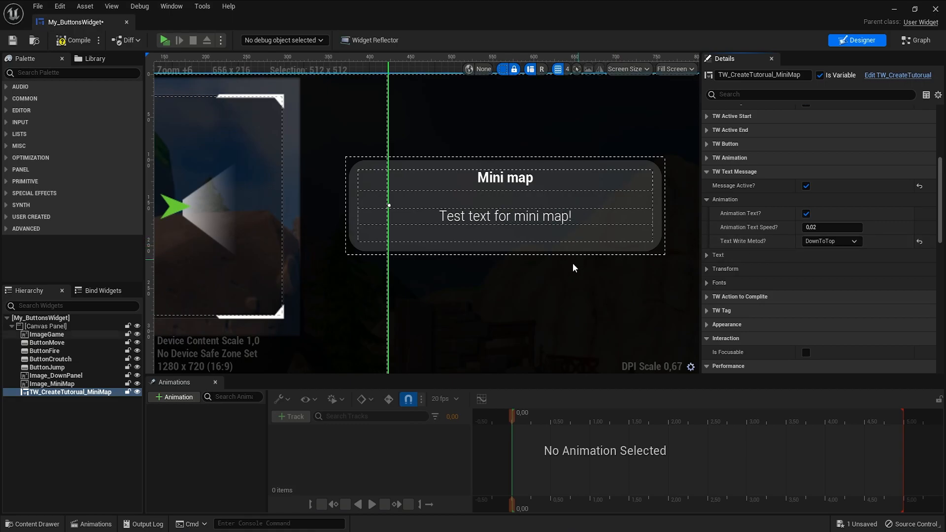
pyautogui.click(717, 255)
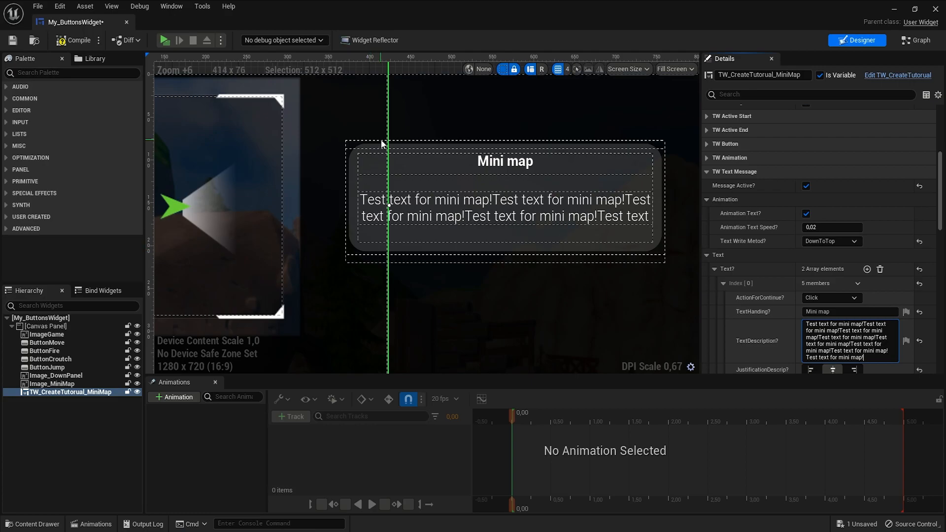
pyautogui.click(715, 255)
pyautogui.click(819, 242)
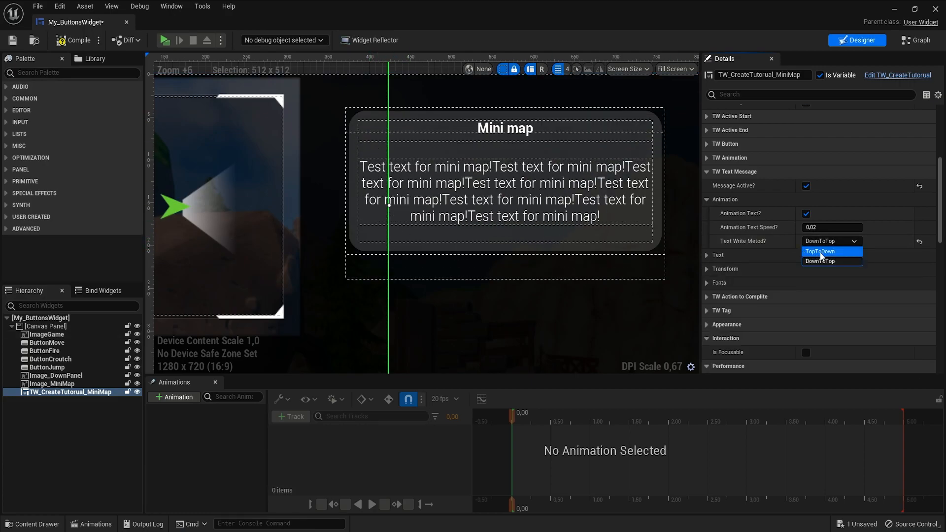
pyautogui.click(821, 252)
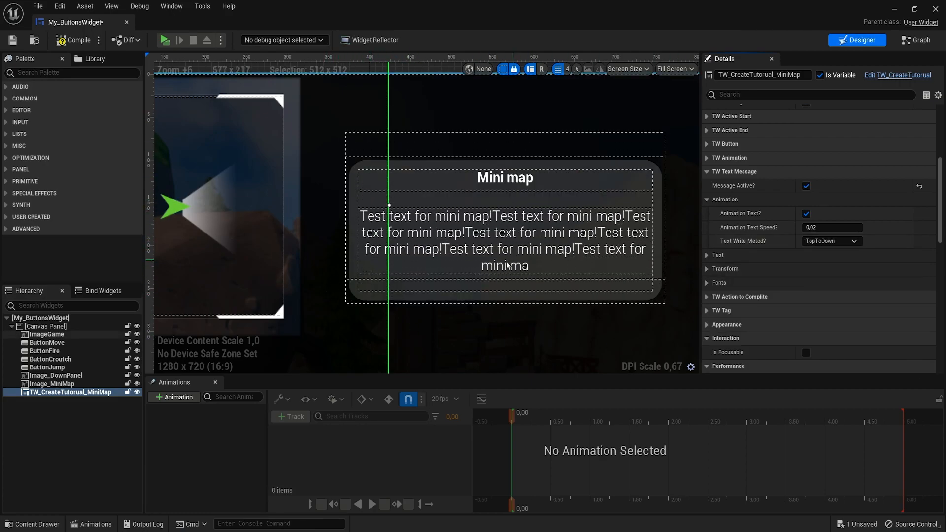
pyautogui.click(708, 199)
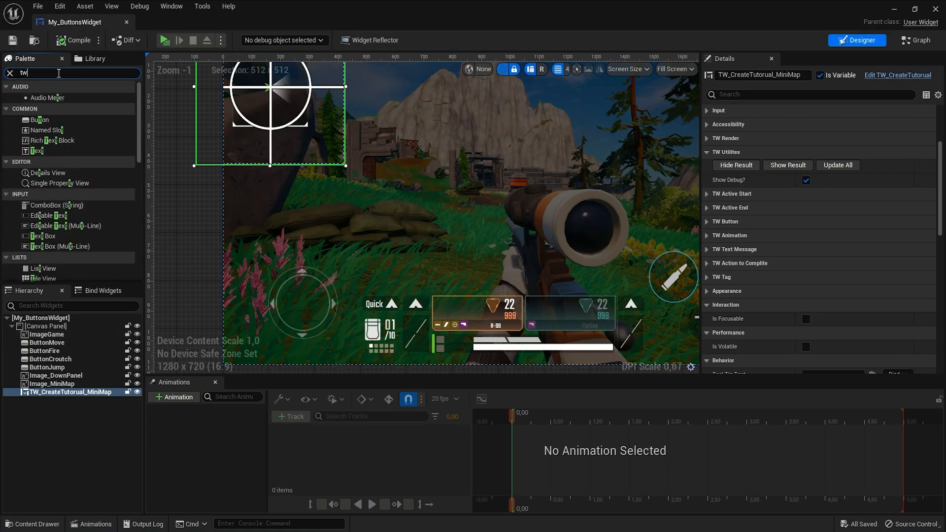
# - Add a Create Tutorial widget from the palette and place it over the movement joystick
pyautogui.write('w')
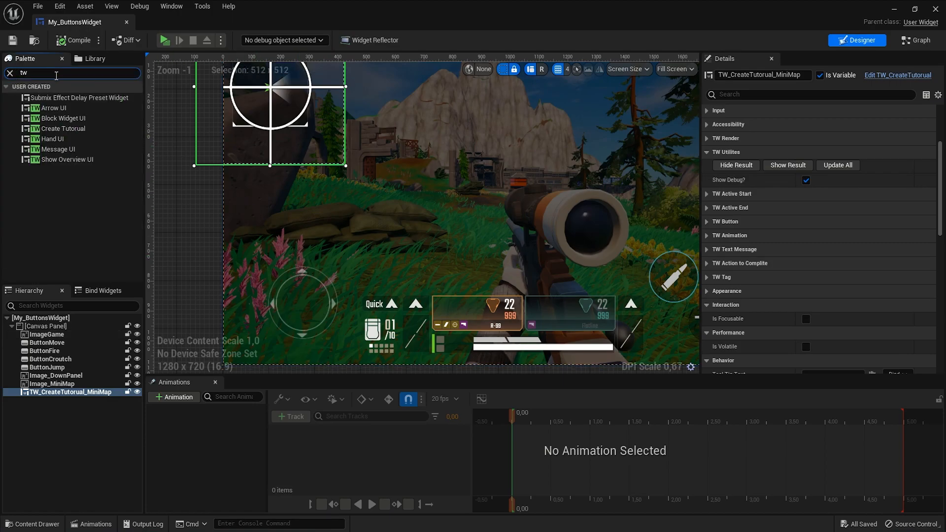
pyautogui.click(40, 130)
pyautogui.moveTo(146, 143); pyautogui.dragTo(462, 176)
pyautogui.moveTo(519, 194); pyautogui.dragTo(303, 301)
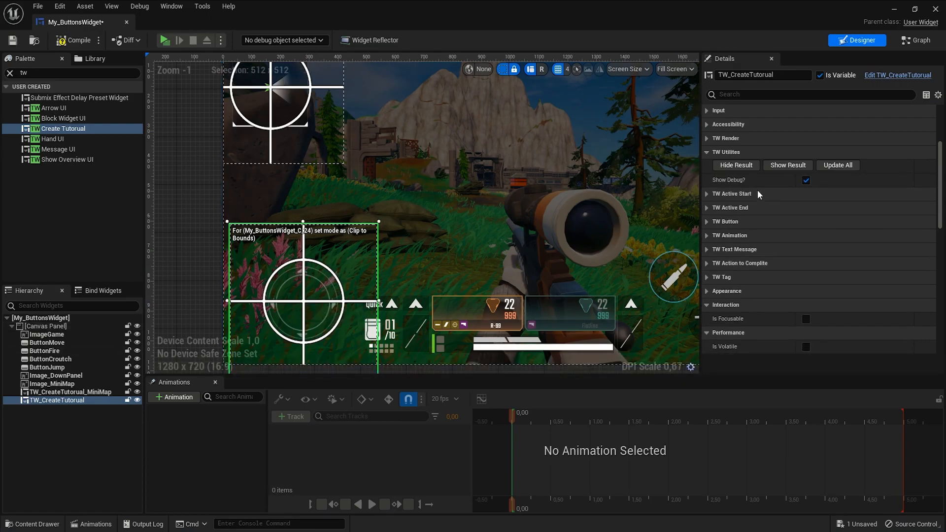
# - Preview the result overlays of the new tutorial widget and the minimap tutorial widget
pyautogui.click(782, 167)
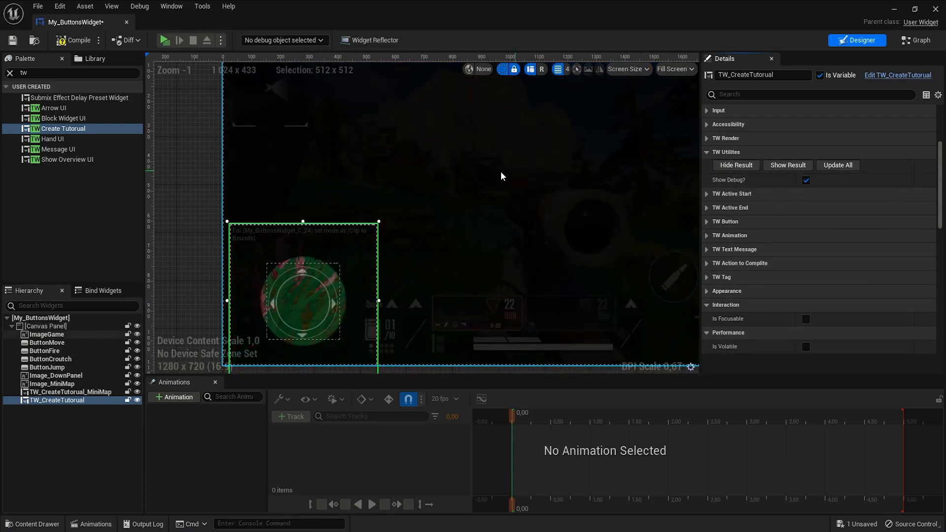
pyautogui.moveTo(327, 132); pyautogui.dragTo(383, 164, button='right')
pyautogui.click(352, 139)
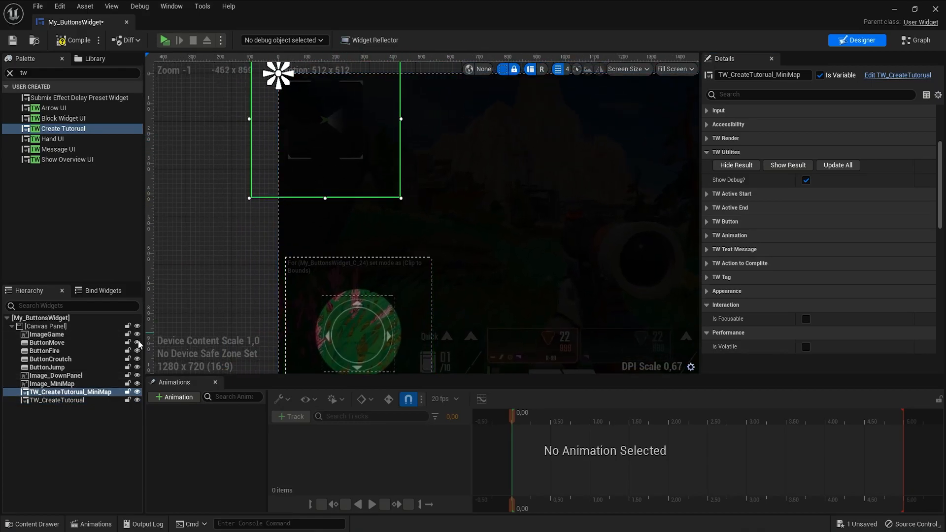
pyautogui.click(784, 165)
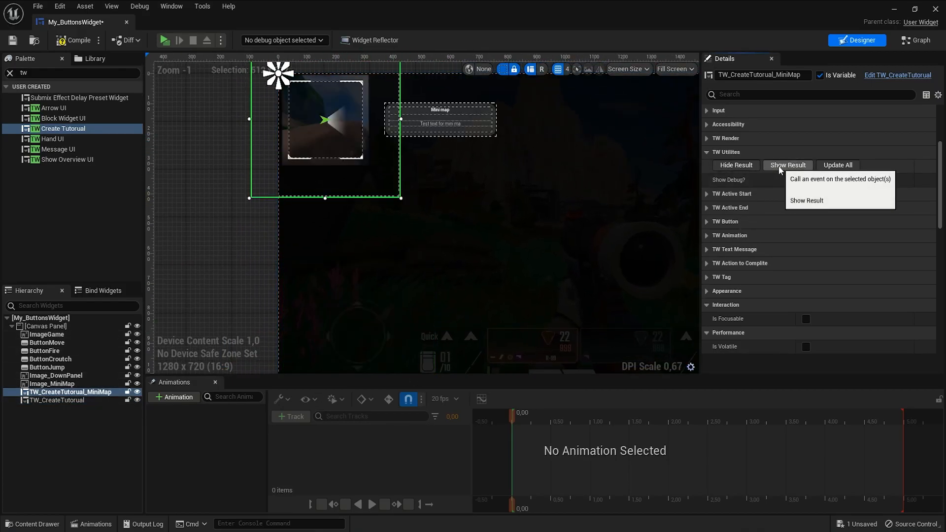
pyautogui.click(366, 326)
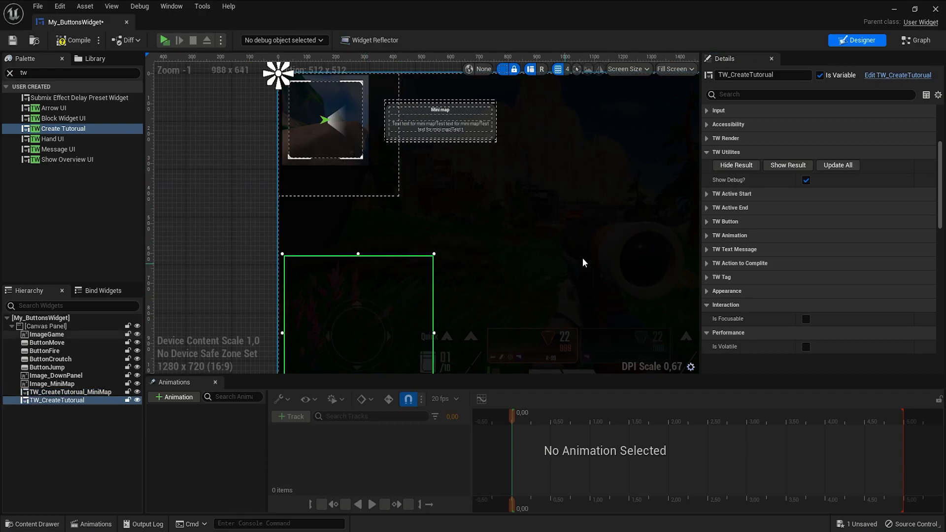
pyautogui.click(774, 166)
pyautogui.scroll(4, 315, 320)
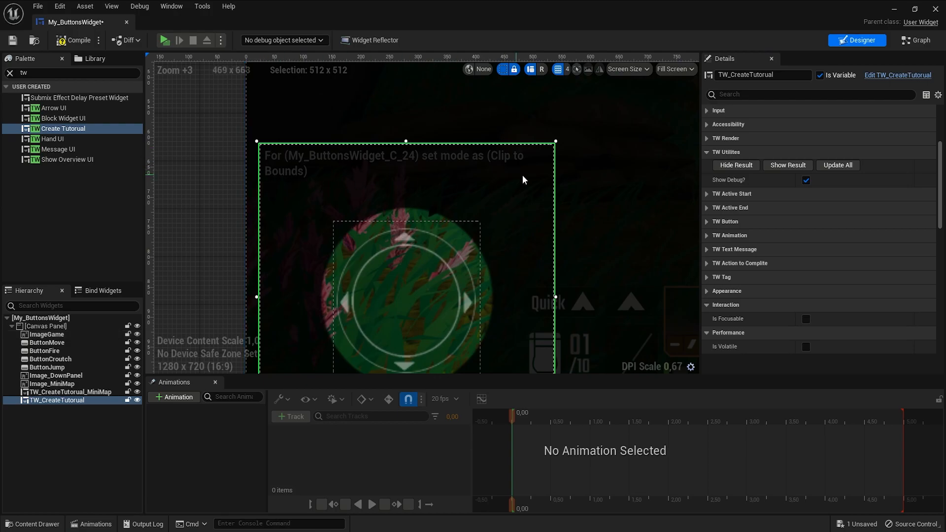
# - Rename the new widget TW_CreateTutorial_MoveButton and save the blueprint
pyautogui.click(806, 180)
pyautogui.click(805, 180)
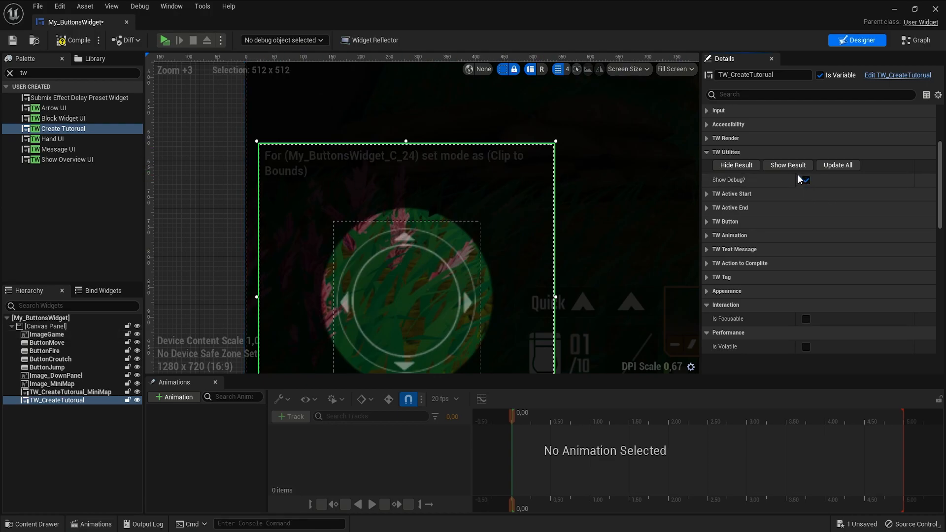
pyautogui.doubleClick(98, 401)
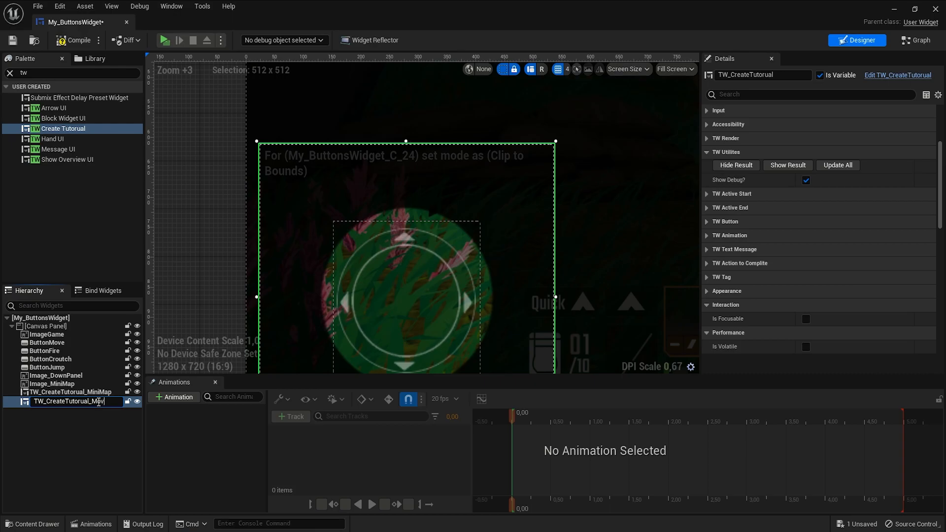
pyautogui.press('Return')
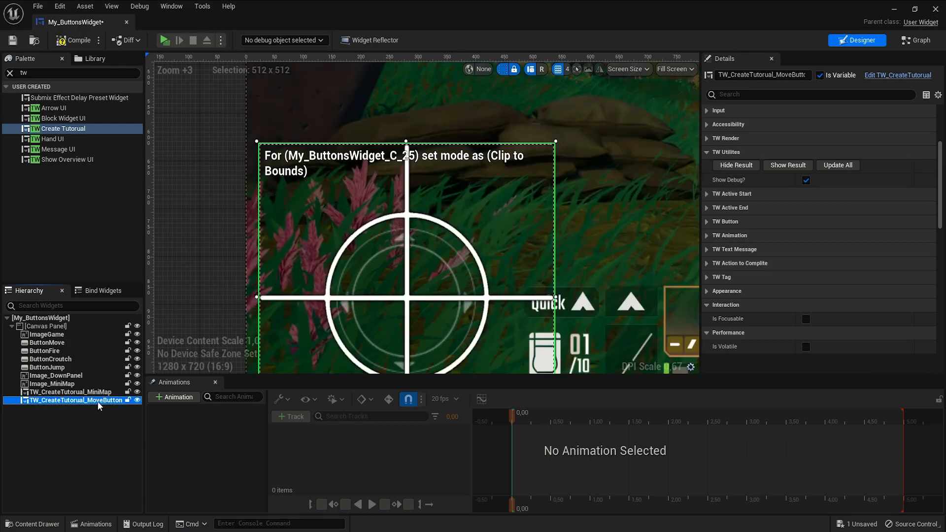
pyautogui.hotkey('ctrl', 's')
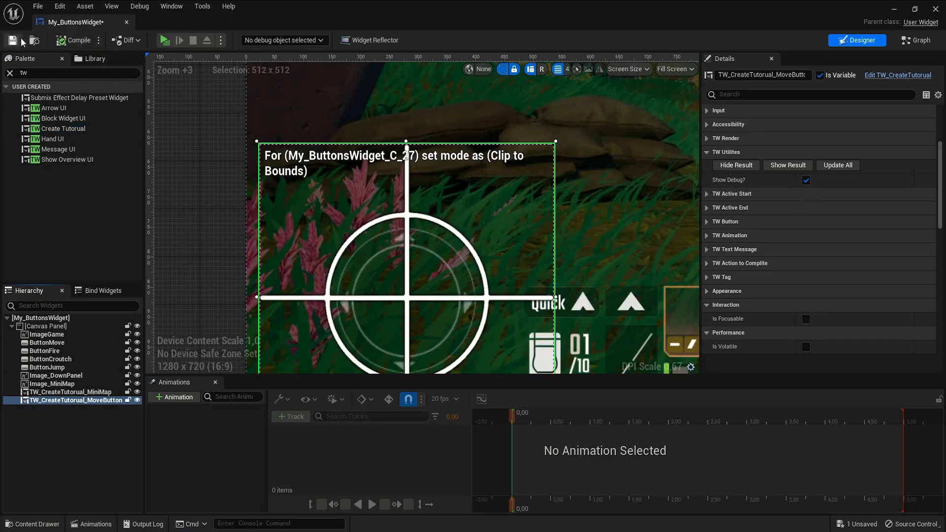
# - Move TW_CreateTutorial_MoveButton just below ButtonMove in the hierarchy and compile the blueprint
pyautogui.moveTo(87, 400); pyautogui.dragTo(69, 348)
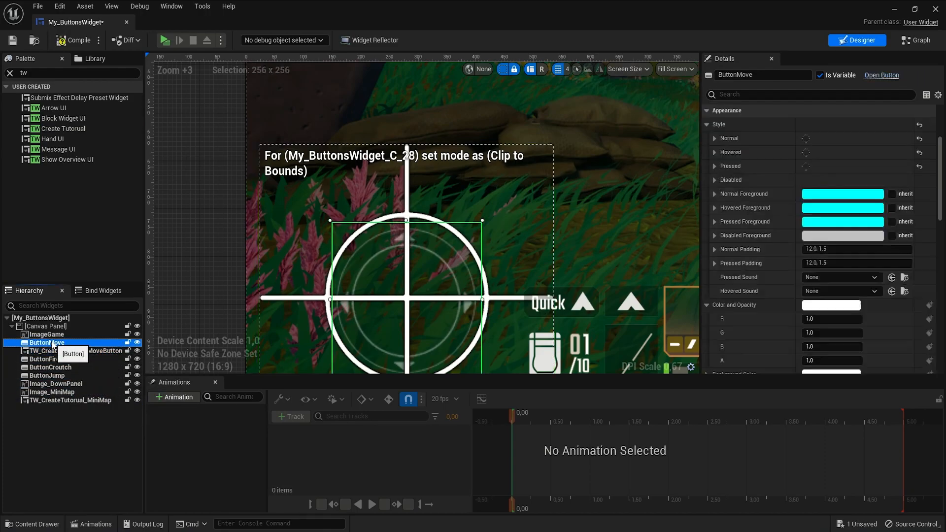
pyautogui.click(74, 40)
pyautogui.click(10, 73)
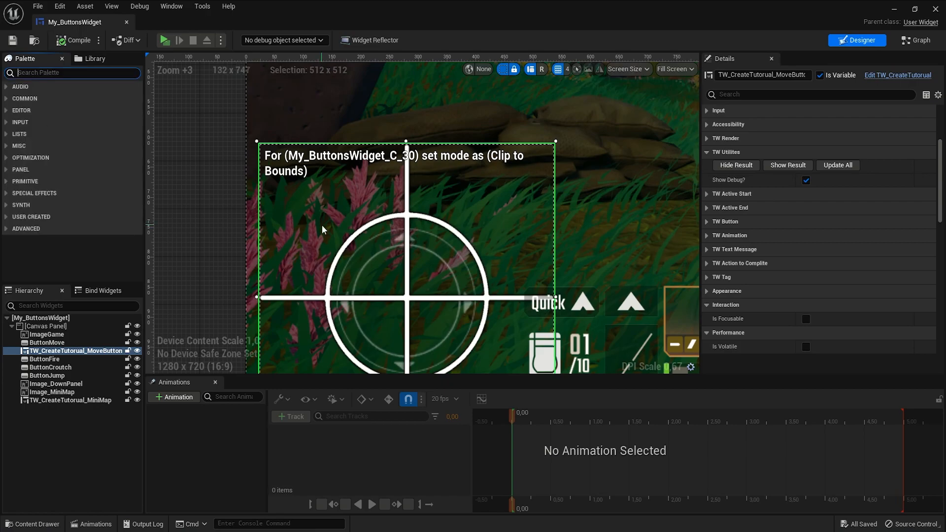
# - On the minimap tutorial widget, enable Active Next Widget, set Next Widget to TW_CreateTutorial_MoveButton, then compile and save
pyautogui.scroll(-4, 333, 230)
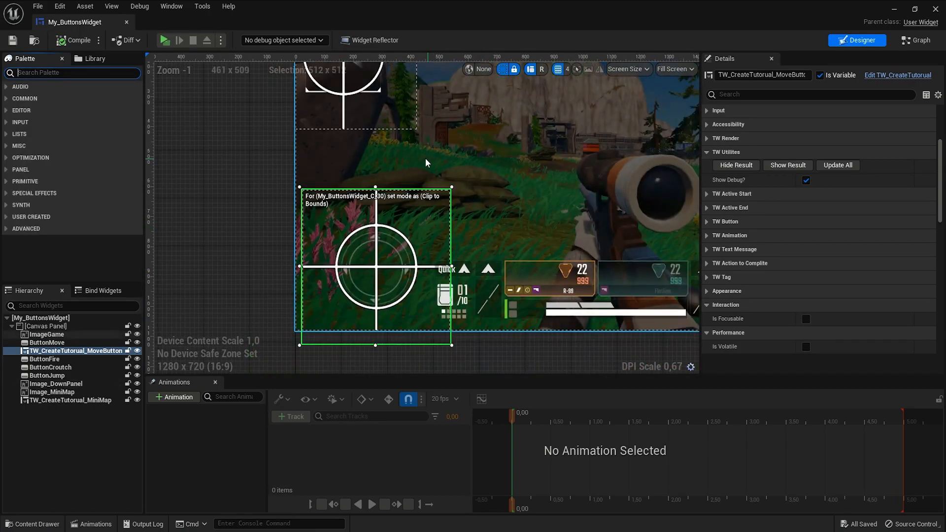
pyautogui.moveTo(494, 184); pyautogui.dragTo(436, 250, button='right')
pyautogui.click(365, 157)
pyautogui.click(345, 157)
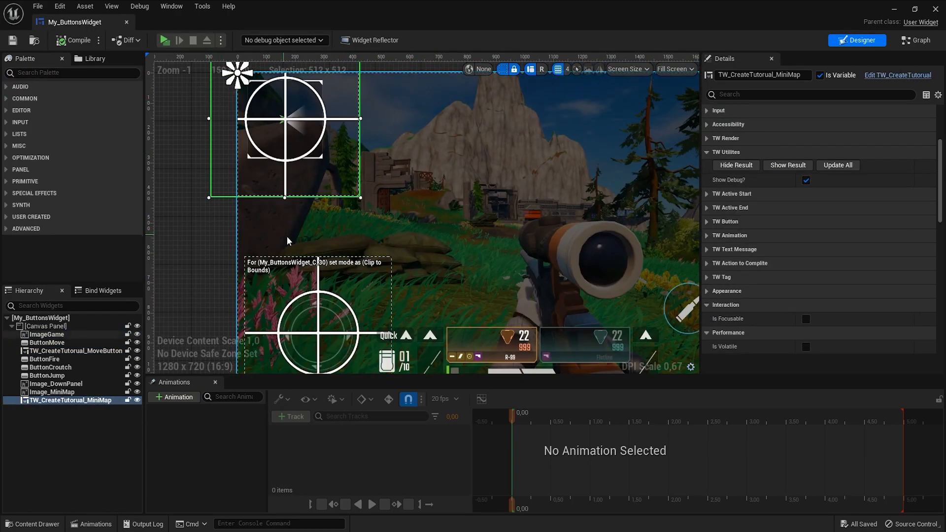
pyautogui.click(706, 207)
pyautogui.click(707, 278)
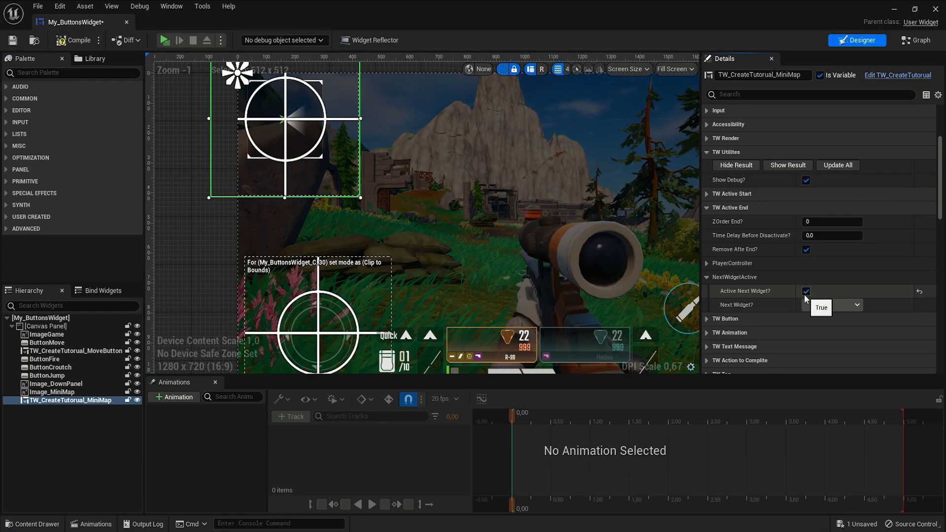
pyautogui.click(857, 304)
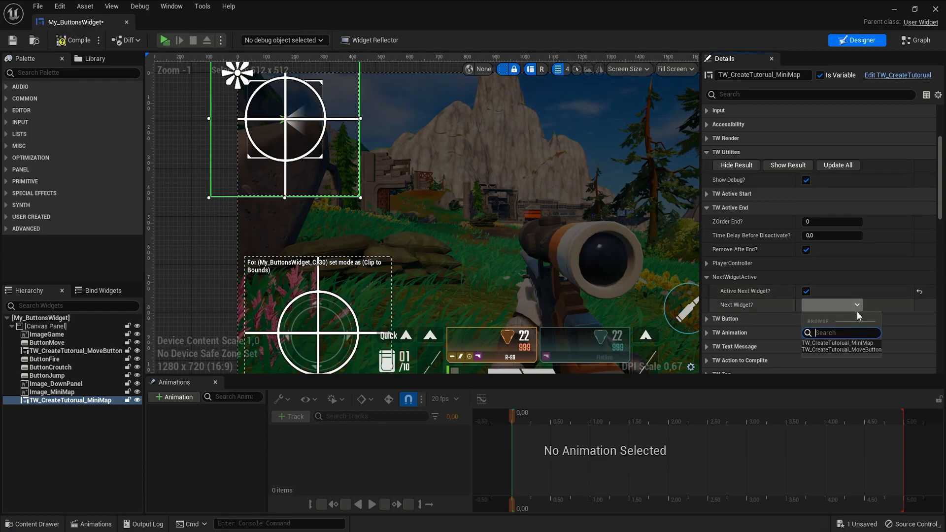
pyautogui.click(871, 351)
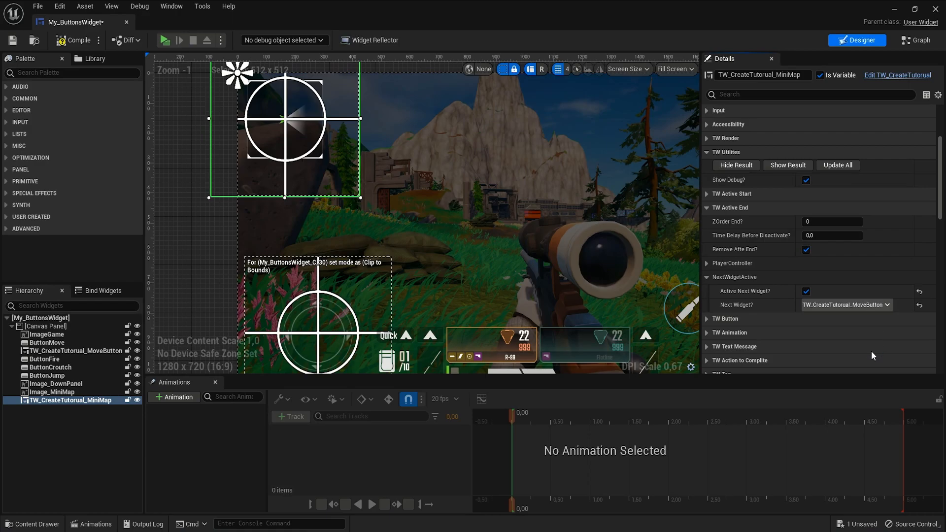
pyautogui.click(75, 43)
pyautogui.click(19, 43)
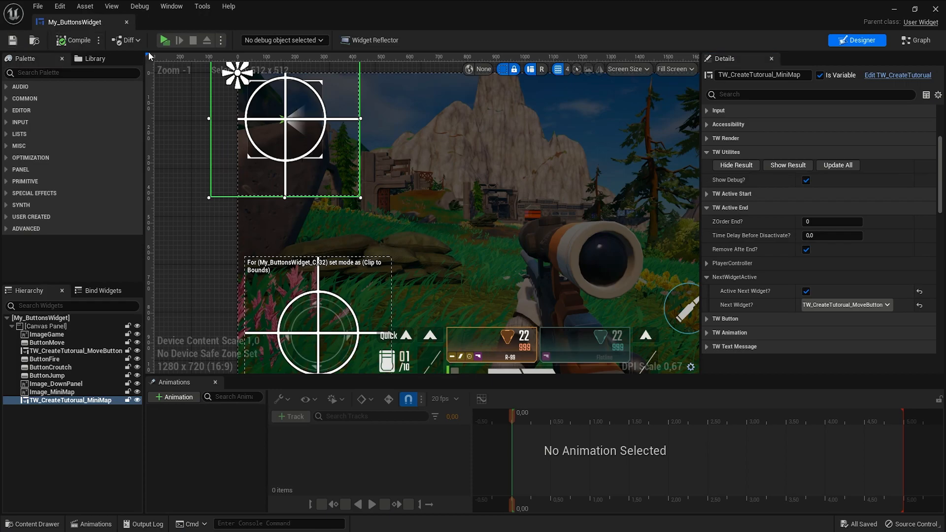
# - Play the preview and click the minimap to step through its tutorial into the move-button tutorial
pyautogui.click(165, 44)
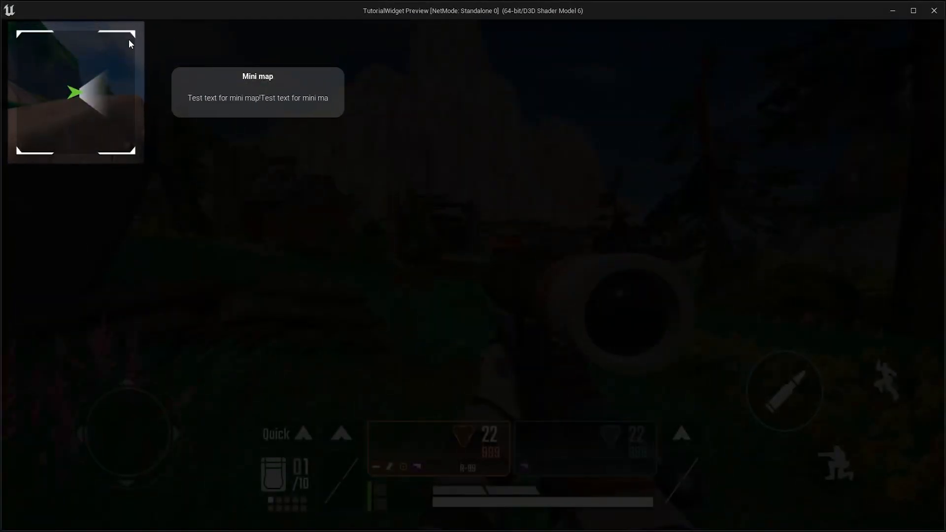
pyautogui.click(38, 81)
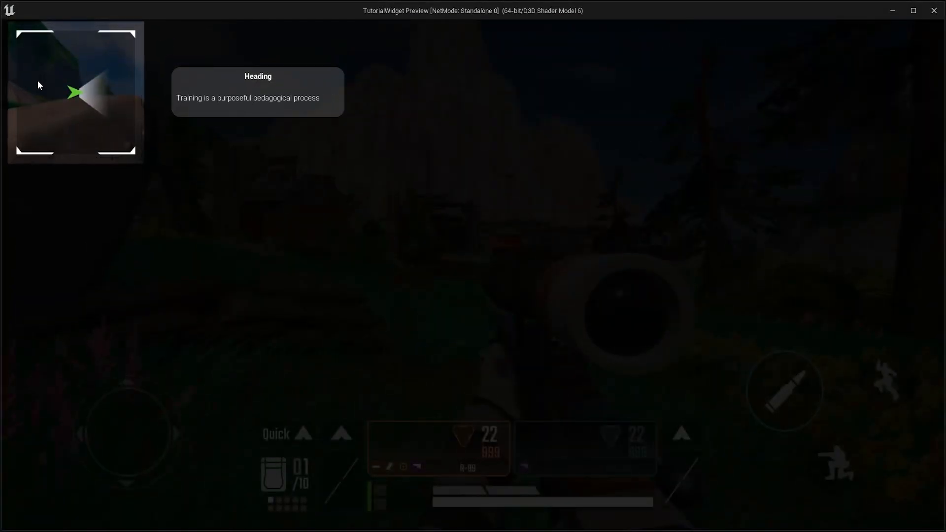
pyautogui.click(38, 81)
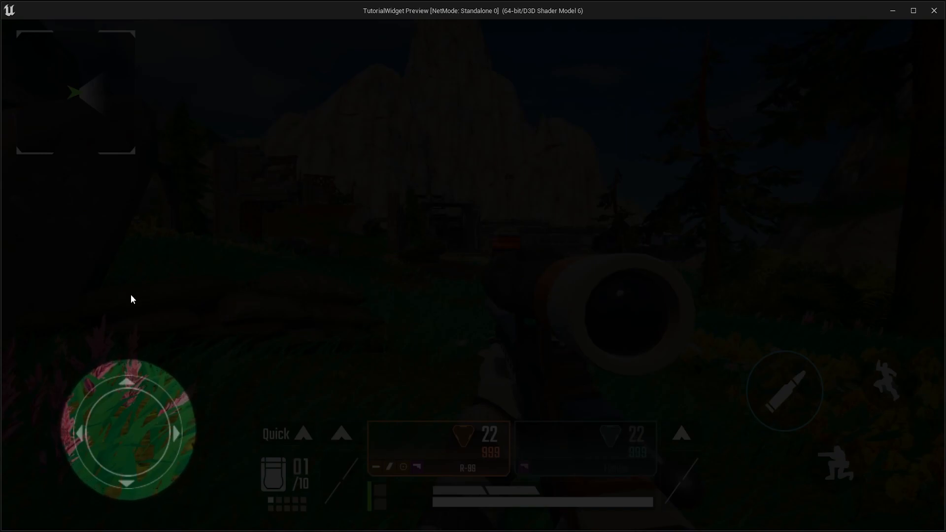
pyautogui.press('Escape')
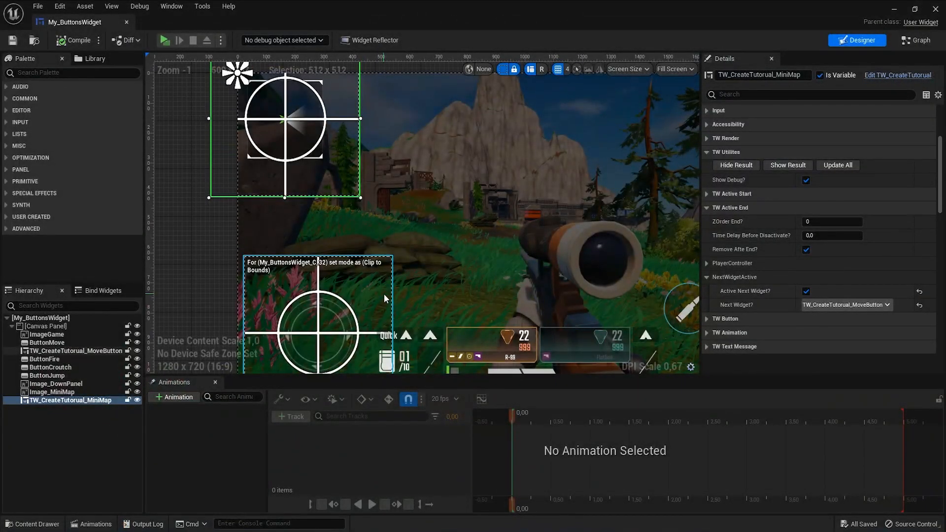
# - Select TW_CreateTutorial_MoveButton and turn on Enable Anim Hand in its Hand animation settings
pyautogui.click(383, 293)
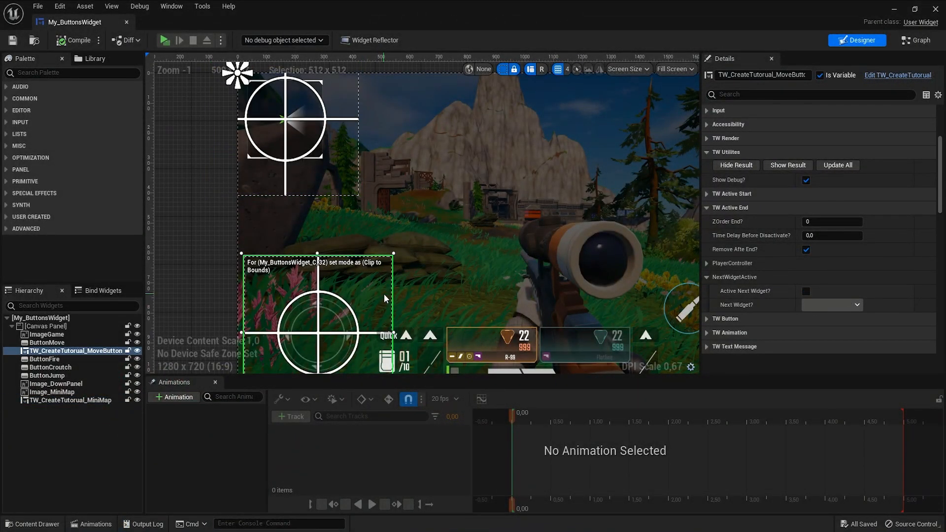
pyautogui.click(707, 277)
pyautogui.scroll(-2, 708, 277)
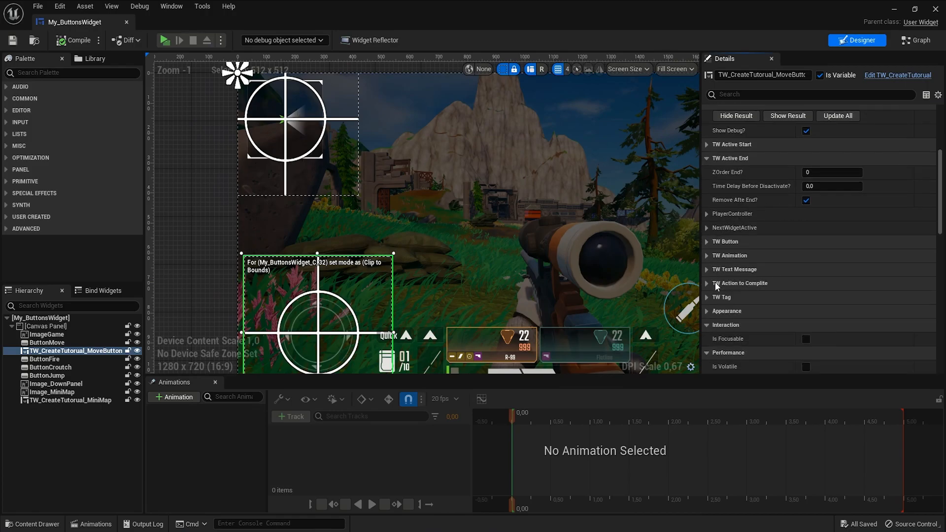
pyautogui.scroll(2, 356, 307)
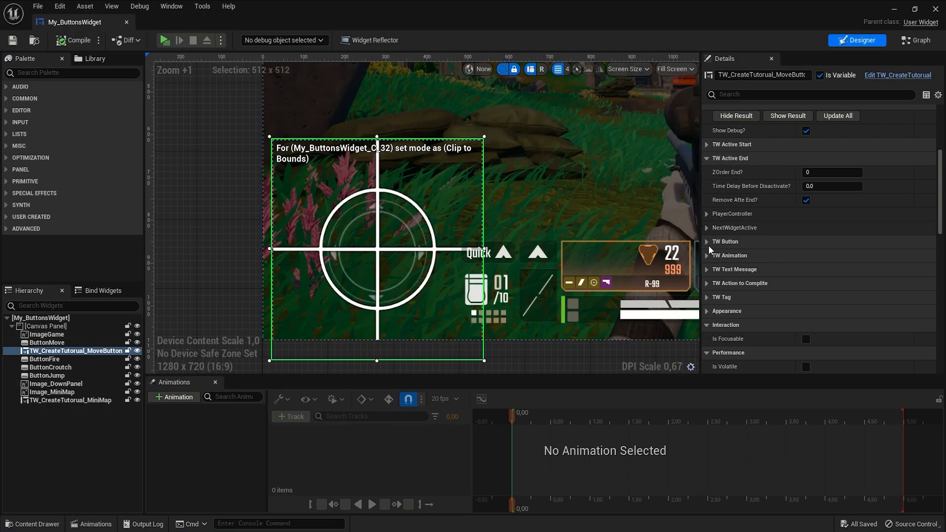
pyautogui.click(706, 161)
pyautogui.click(706, 186)
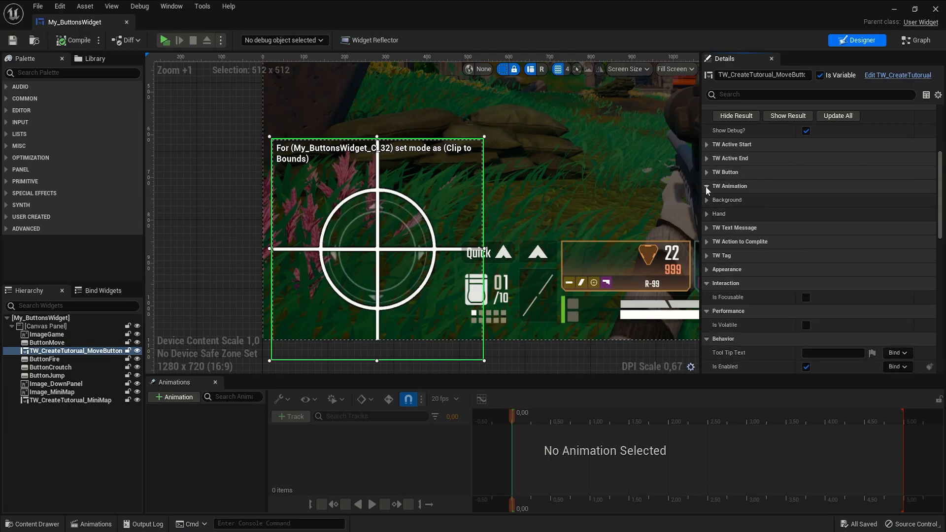
pyautogui.click(707, 214)
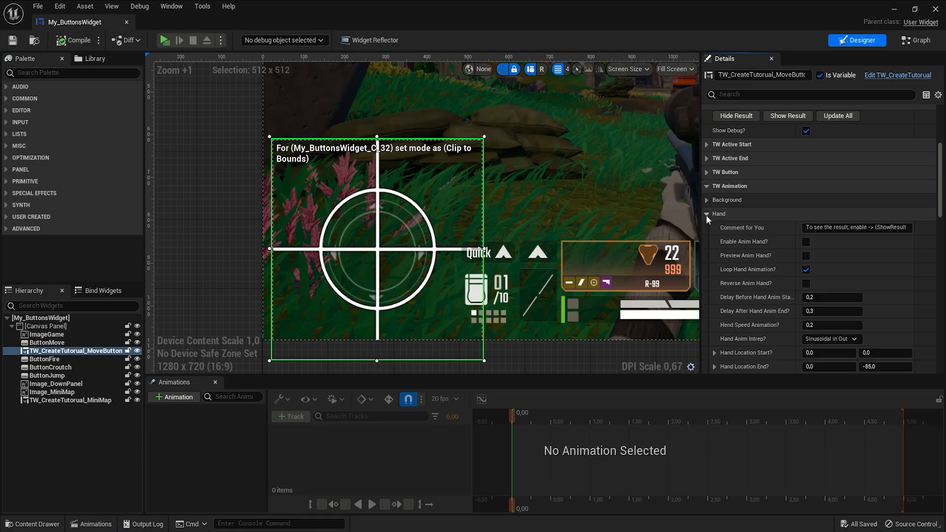
pyautogui.click(806, 242)
# - Show the result and try the Preview Anim Hand and Reverse Anim Hand options on the move-button widget
pyautogui.scroll(2, 804, 221)
pyautogui.click(789, 149)
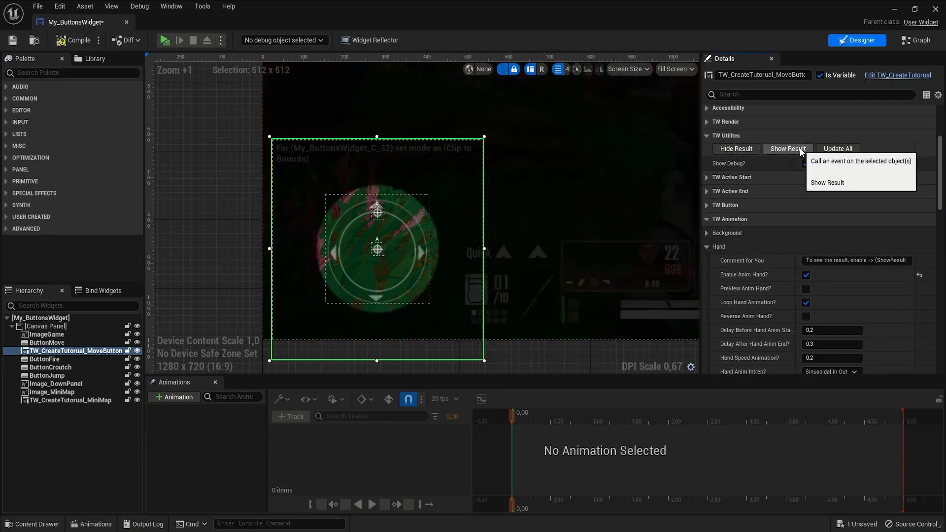
pyautogui.click(806, 275)
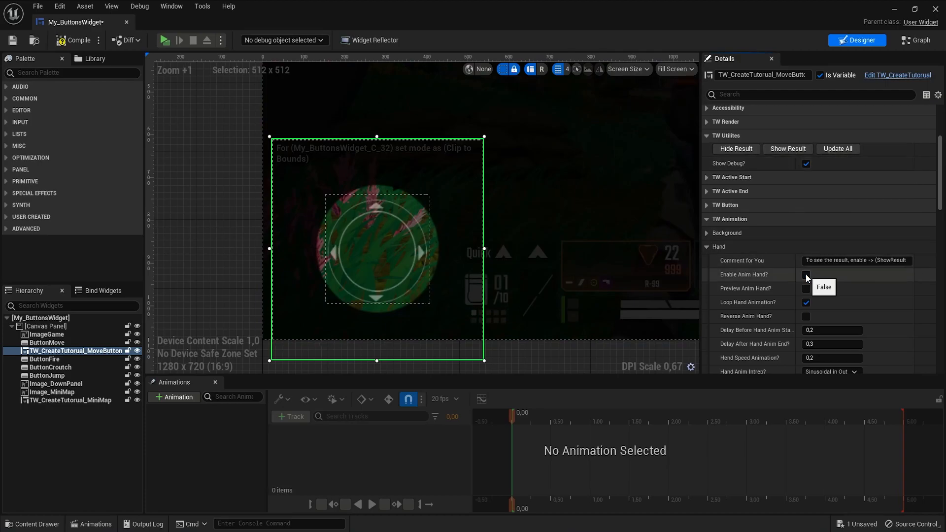
pyautogui.click(806, 275)
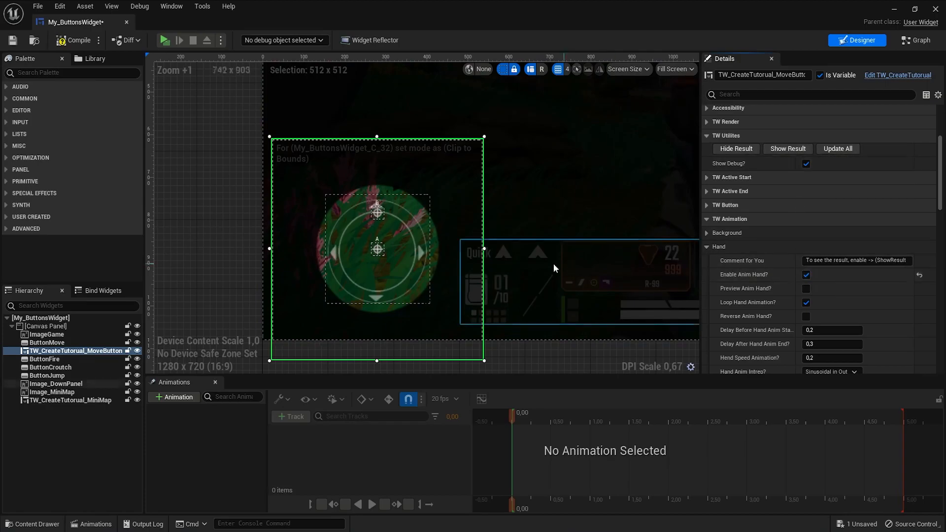
pyautogui.scroll(3, 379, 248)
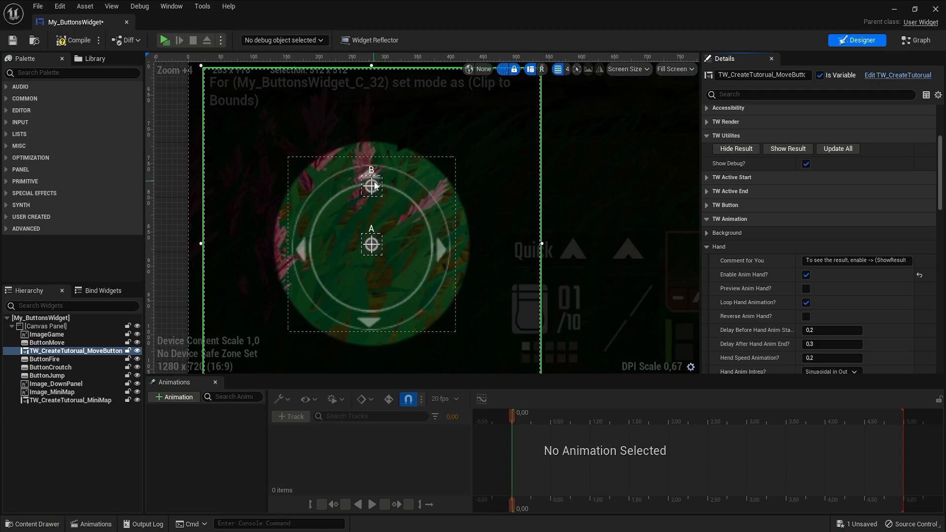
pyautogui.click(807, 289)
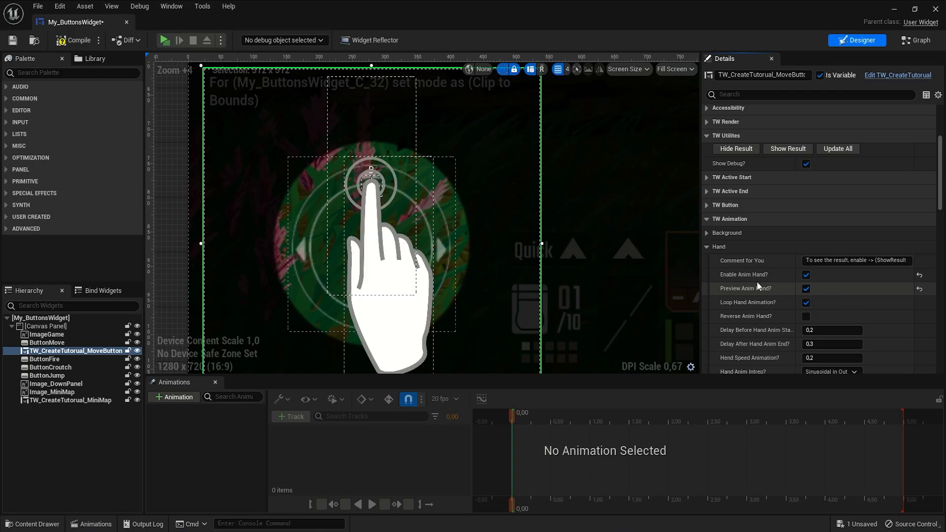
pyautogui.click(806, 288)
pyautogui.click(806, 317)
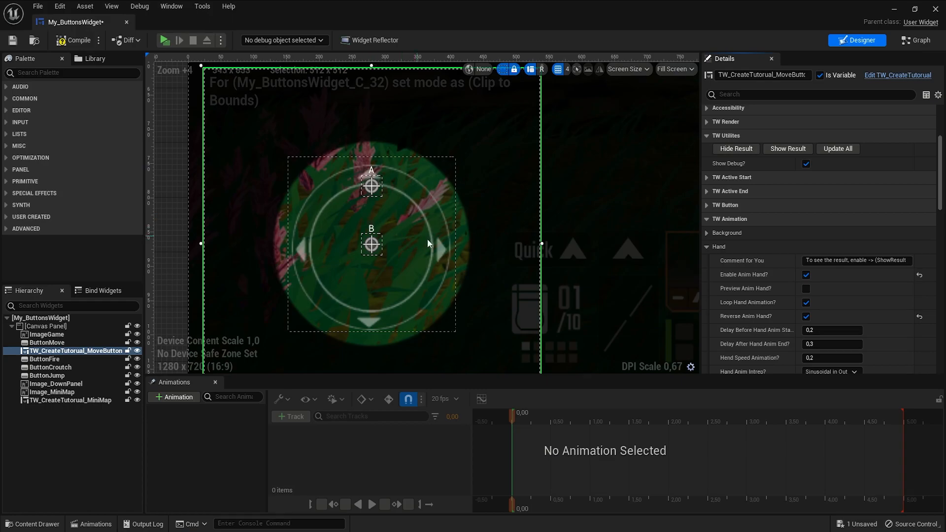
pyautogui.click(806, 316)
pyautogui.scroll(-2, 813, 335)
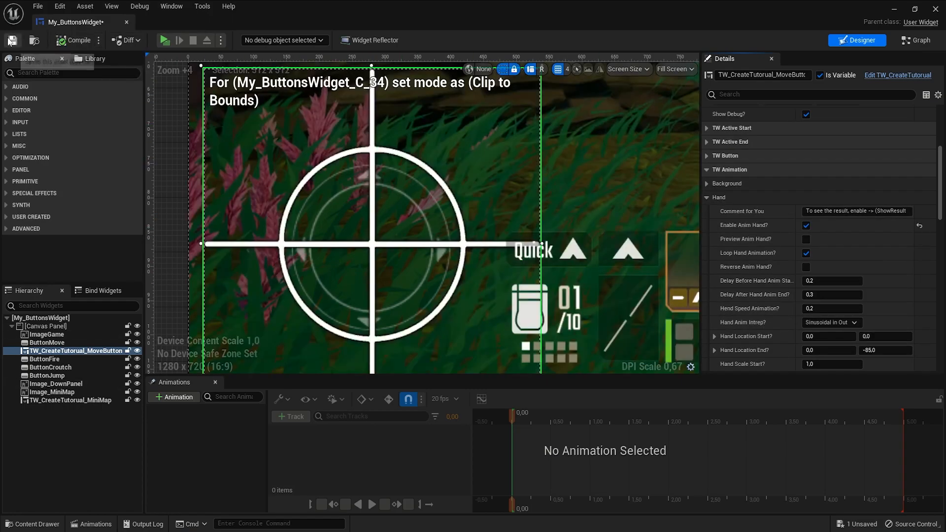
# - Play the preview and click the minimap to watch the hand animation over the joystick
pyautogui.click(166, 42)
pyautogui.click(93, 75)
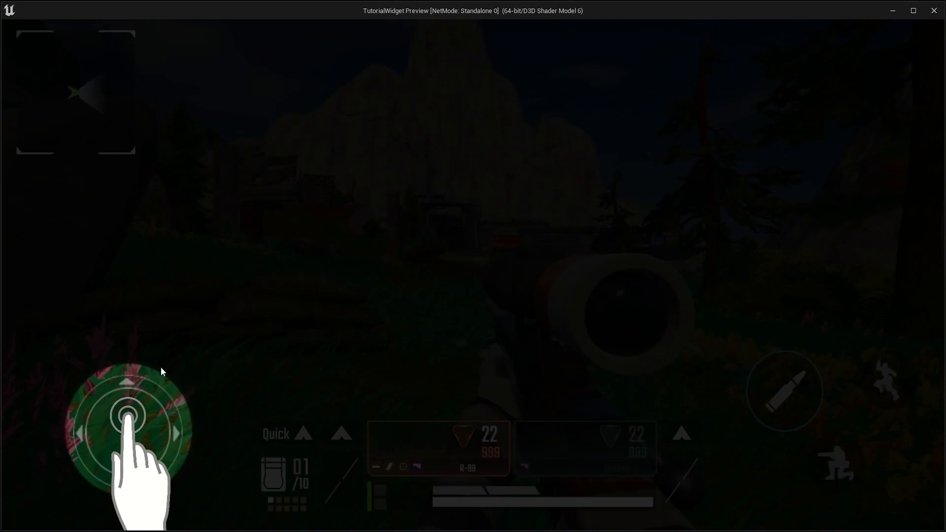
pyautogui.press('Escape')
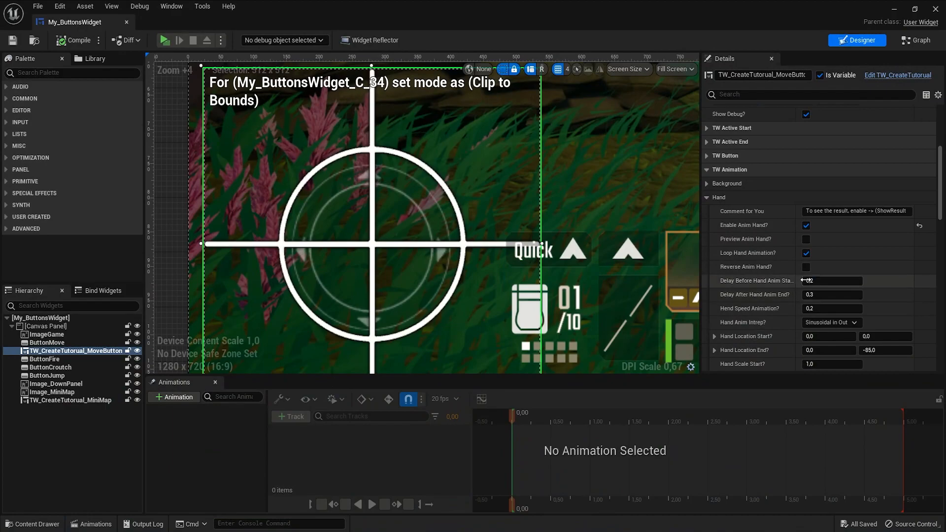
# - Set the hand's end location X to 85 so it moves diagonally
pyautogui.scroll(1, 788, 197)
pyautogui.click(784, 117)
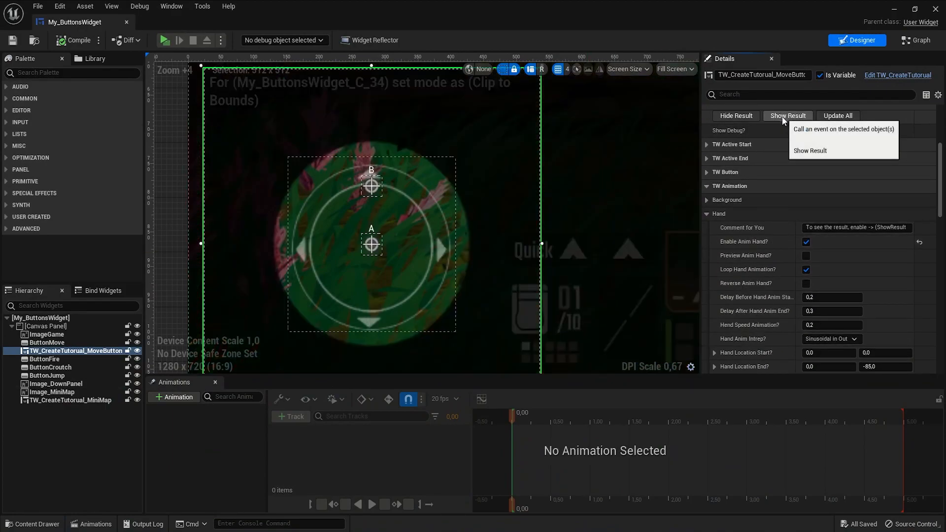
pyautogui.scroll(-2, 775, 306)
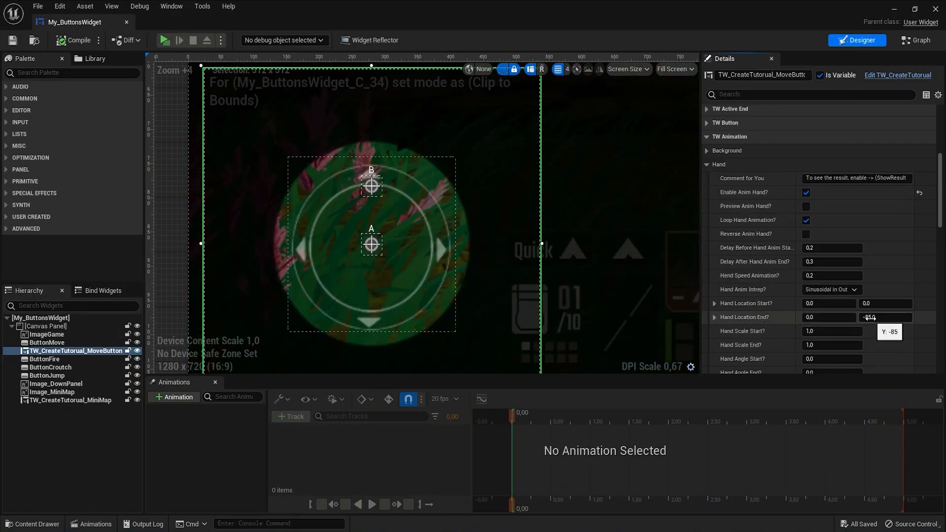
pyautogui.press('Return')
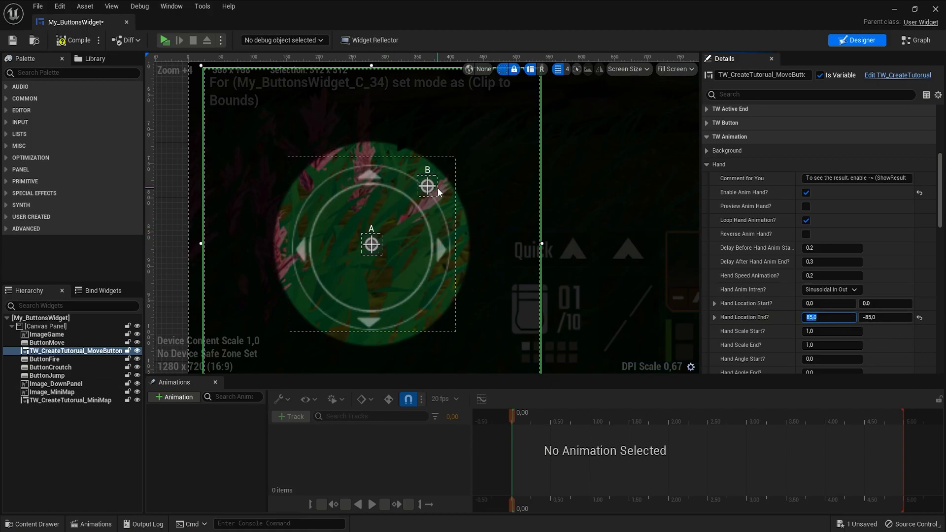
# - Play the preview and click through the minimap tutorial to check the diagonal hand movement
pyautogui.click(164, 40)
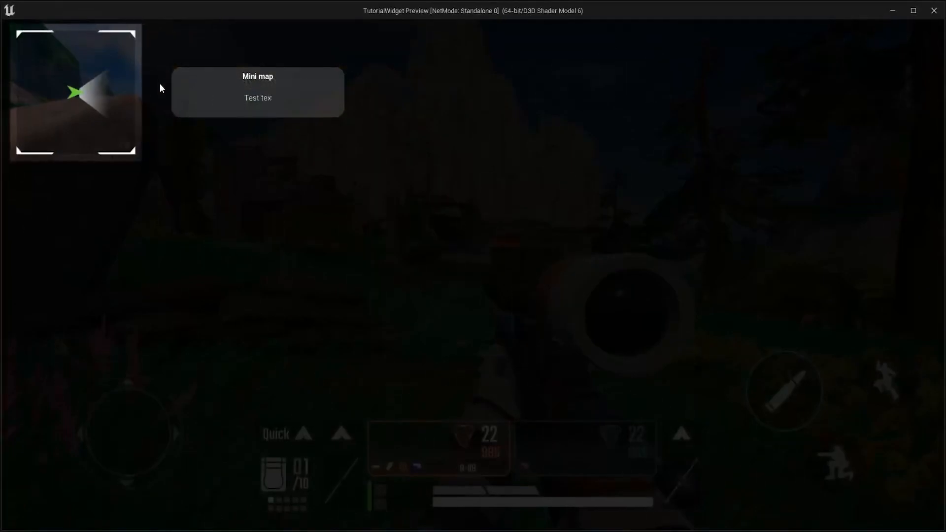
pyautogui.click(78, 93)
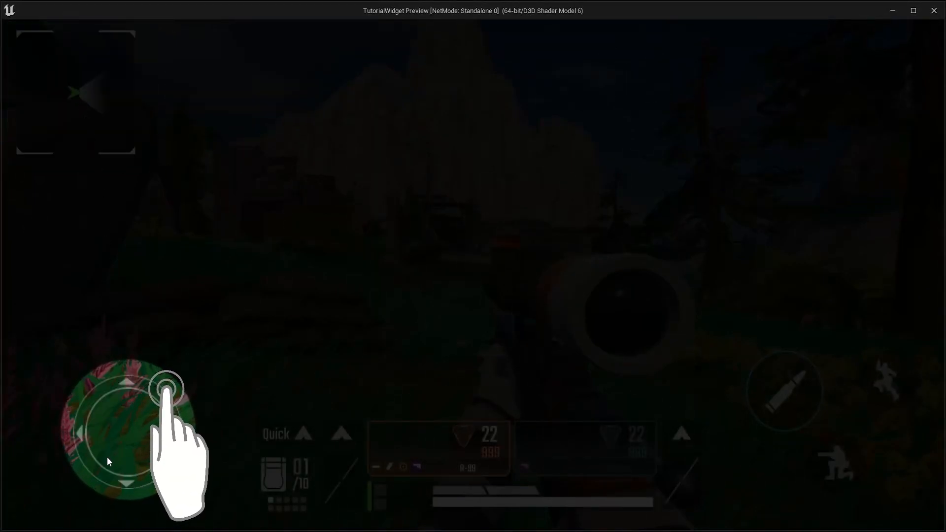
pyautogui.press('Escape')
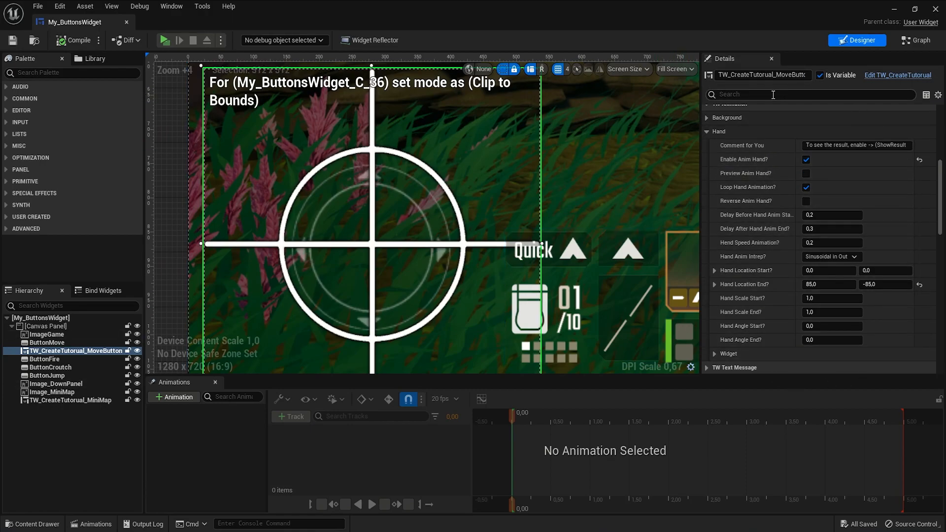
# - Set the move-button tutorial's Action to Complite to MoveAsAnimeHand
pyautogui.click(705, 131)
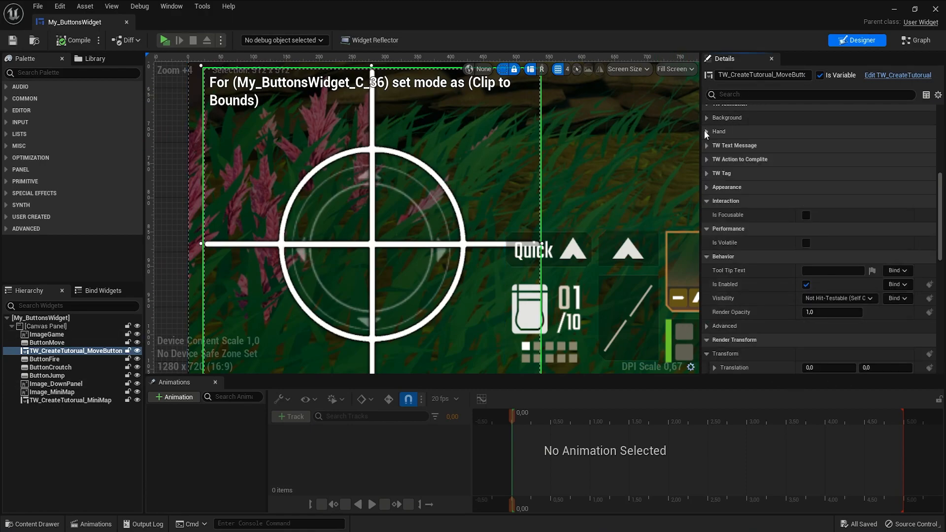
pyautogui.scroll(-1, 500, 175)
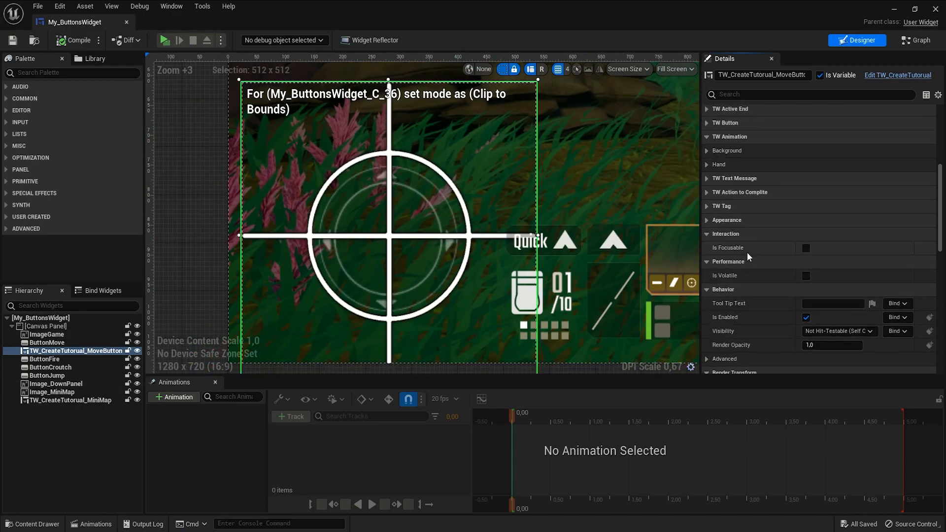
pyautogui.scroll(3, 747, 249)
pyautogui.click(707, 209)
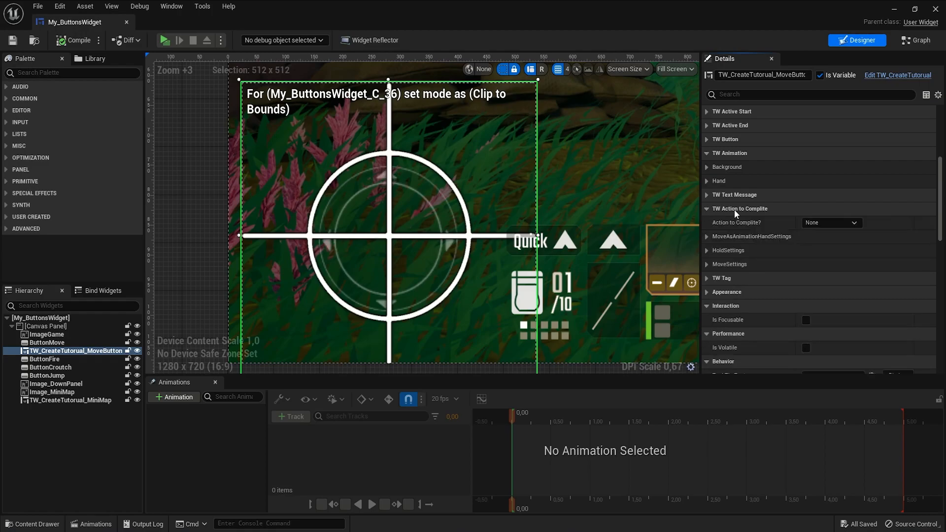
pyautogui.click(821, 223)
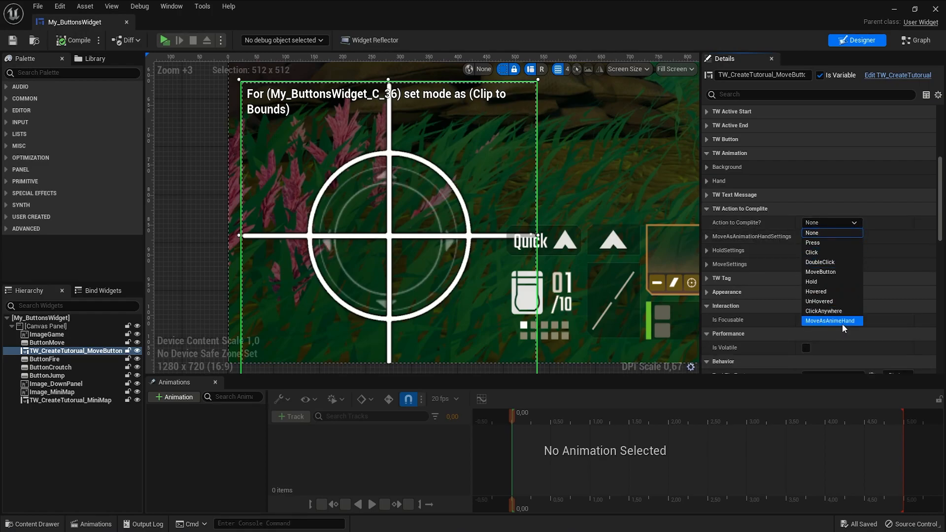
pyautogui.click(854, 322)
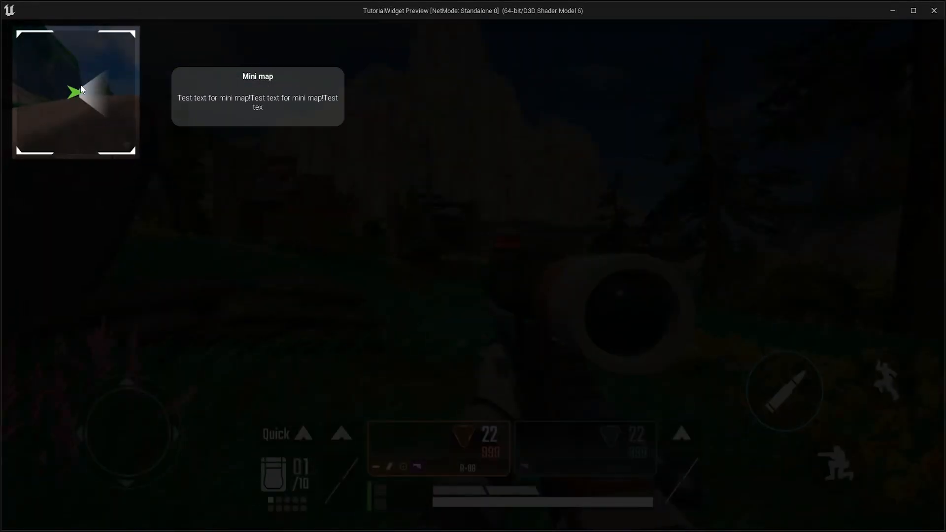
# - Tap the joystick in the running preview and close the preview window
pyautogui.click(131, 433)
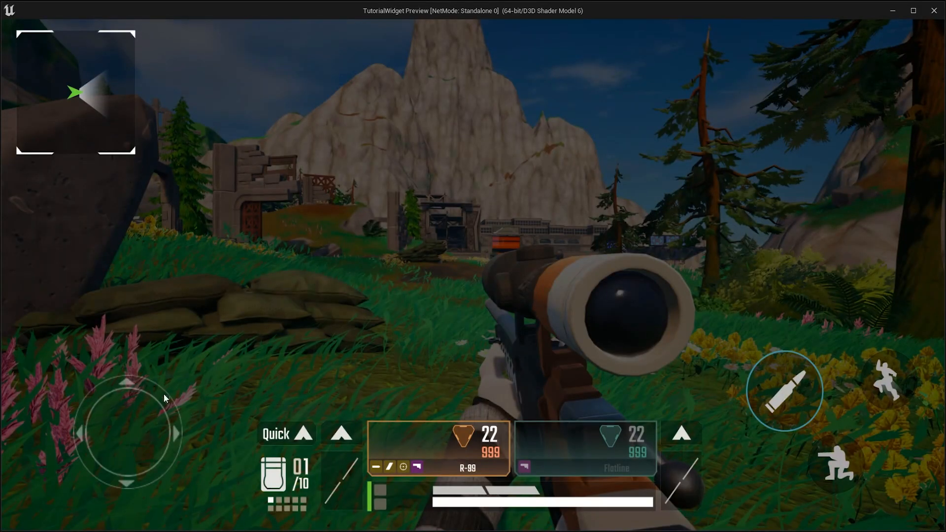
pyautogui.press('Escape')
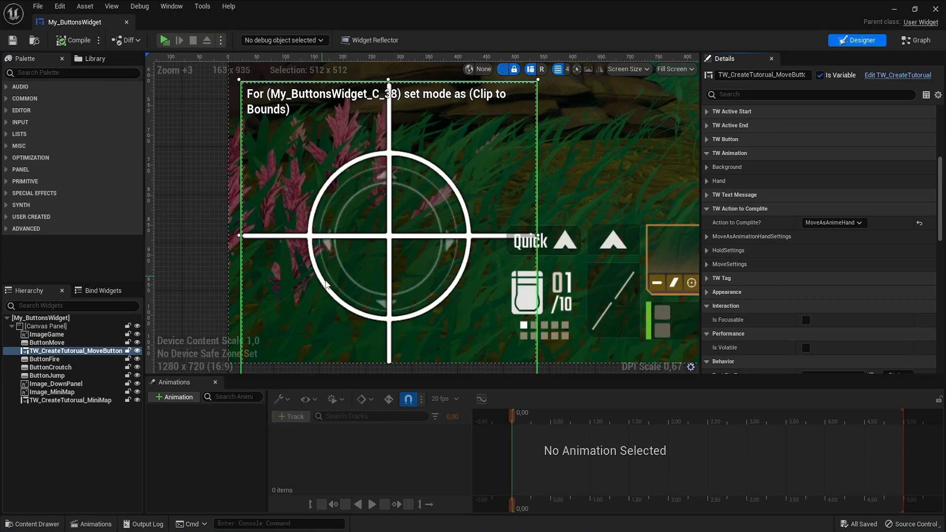
# - Expand the move-button tutorial's MoveAsAnimationHandSettings to inspect its accuracy option
pyautogui.click(707, 237)
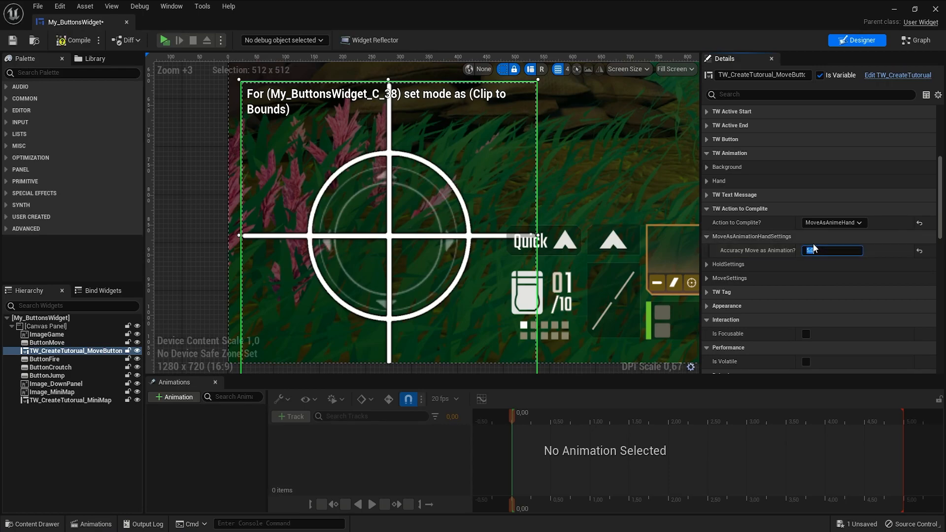
pyautogui.click(794, 253)
pyautogui.scroll(-4, 635, 263)
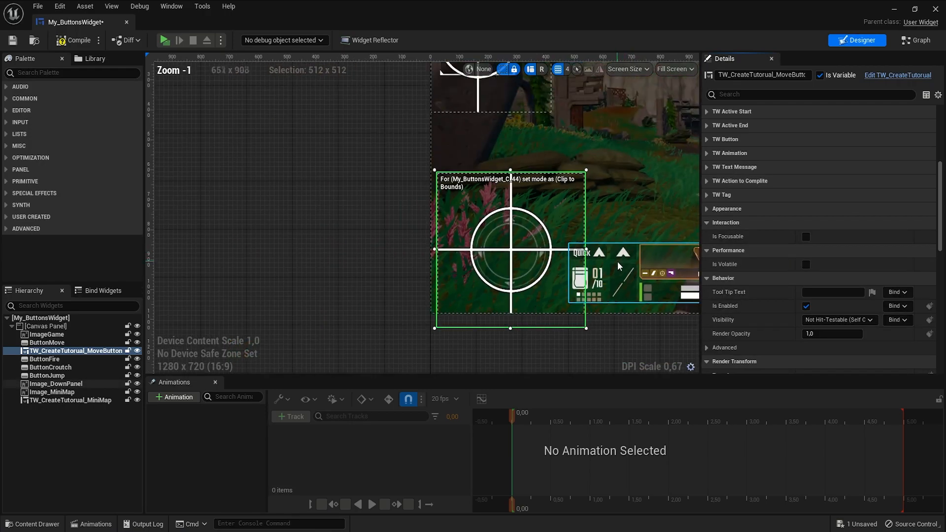
# - Add a TW_CreateTutorial widget from the palette onto the canvas and rename it TW_CreateTutorial_Fire
pyautogui.moveTo(652, 146); pyautogui.dragTo(303, 182, button='right')
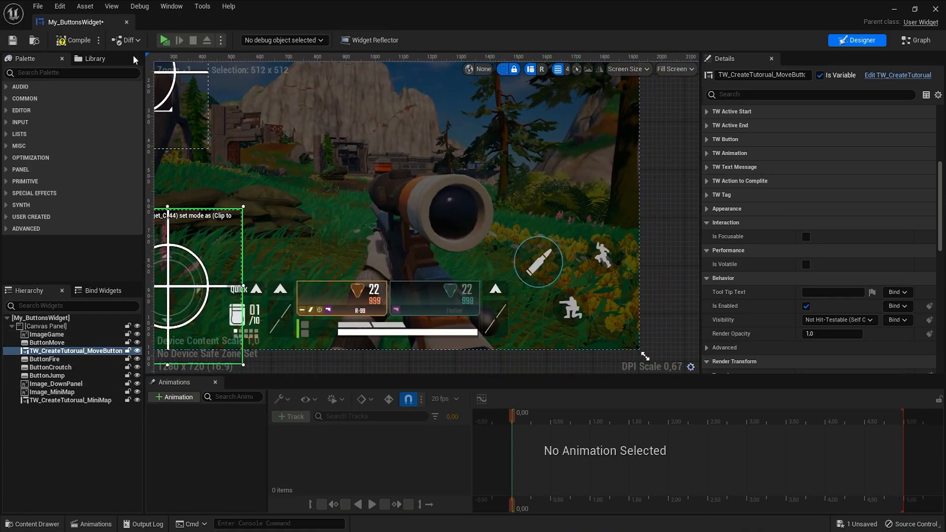
pyautogui.click(39, 73)
pyautogui.write('TW')
pyautogui.click(51, 130)
pyautogui.moveTo(52, 135); pyautogui.dragTo(433, 232)
pyautogui.click(100, 410)
pyautogui.write('_Fire')
pyautogui.press('Return')
# - Move TW_CreateTutorial_Fire in the hierarchy so it sits directly below ButtonFire
pyautogui.click(10, 73)
pyautogui.click(98, 360)
pyautogui.click(84, 410)
pyautogui.moveTo(84, 411); pyautogui.dragTo(74, 364)
# - Position the fire tutorial widget over the fire button on the canvas
pyautogui.scroll(4, 473, 236)
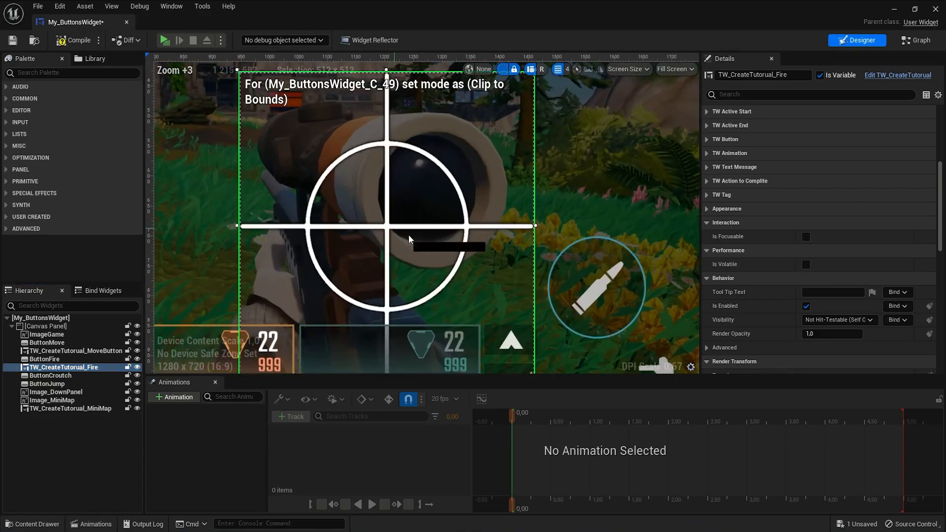
pyautogui.moveTo(393, 230); pyautogui.dragTo(596, 292)
pyautogui.scroll(-4, 596, 292)
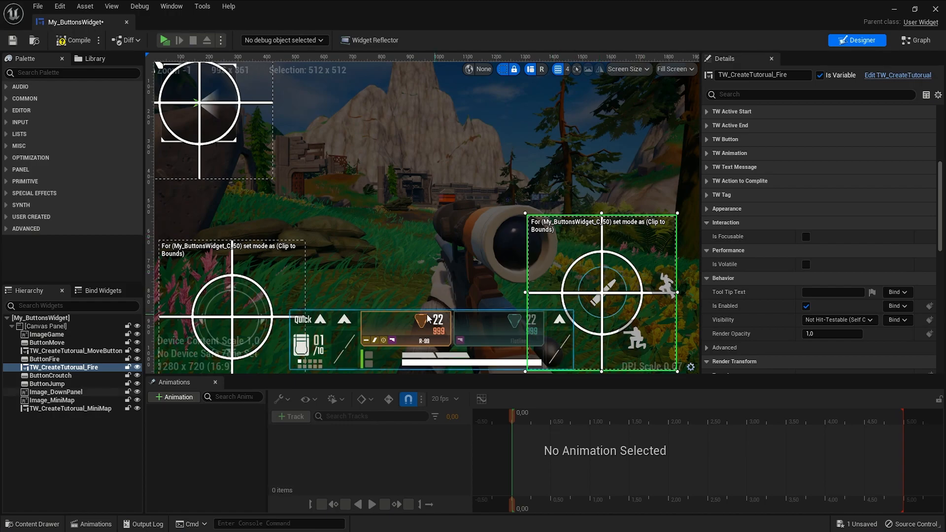
# - On the move-button tutorial, enable Active Next Widget and set Next Widget to TW_CreateTutorial_Fire
pyautogui.click(291, 282)
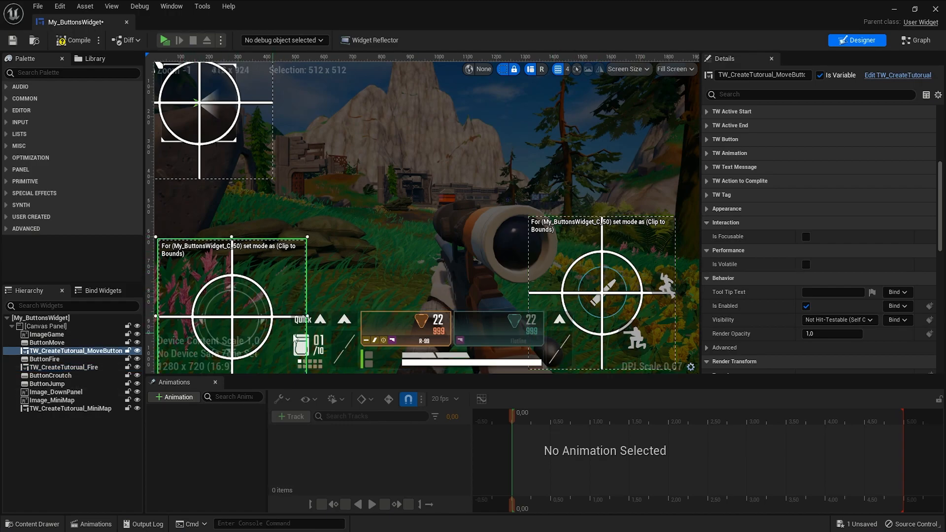
pyautogui.scroll(2, 705, 167)
pyautogui.click(708, 157)
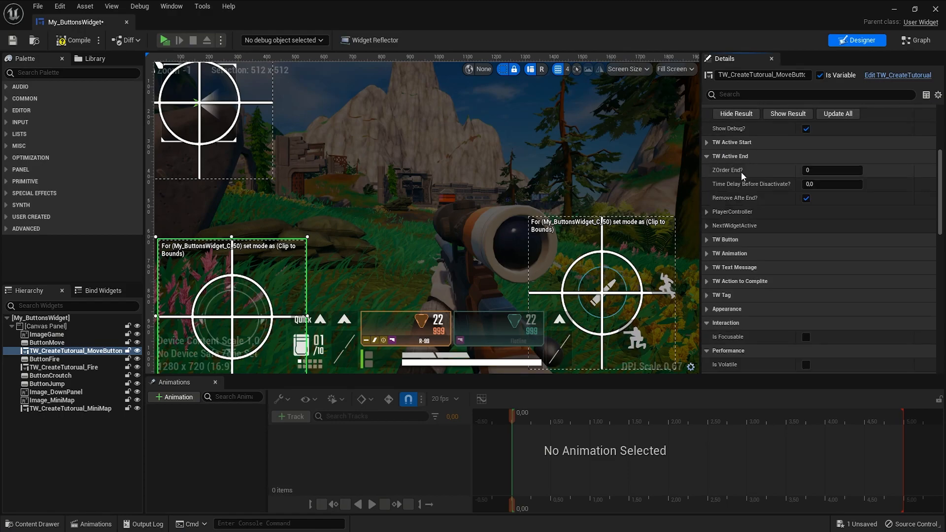
pyautogui.click(708, 227)
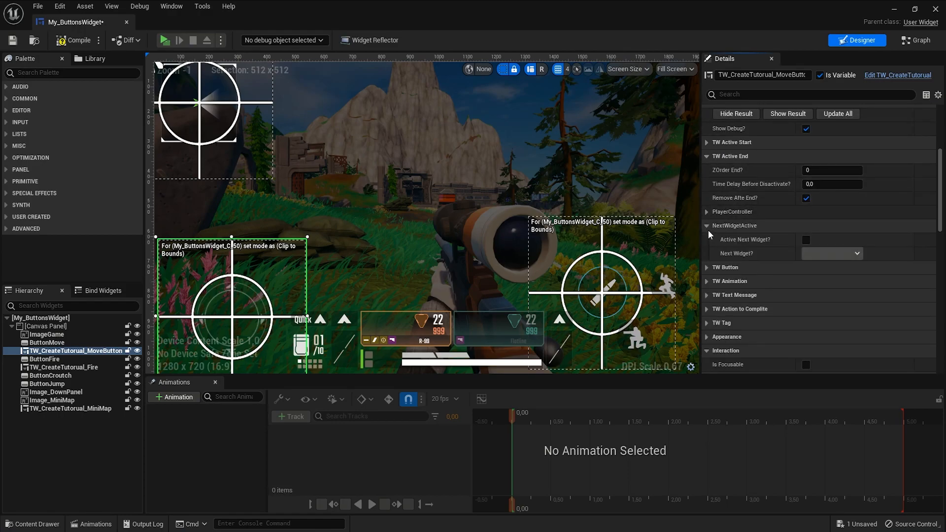
pyautogui.click(806, 240)
pyautogui.click(820, 253)
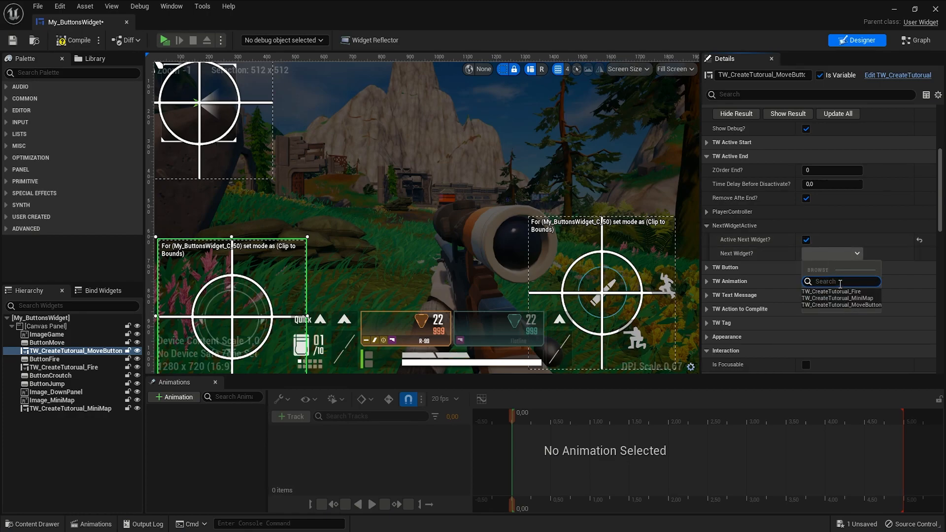
pyautogui.click(858, 292)
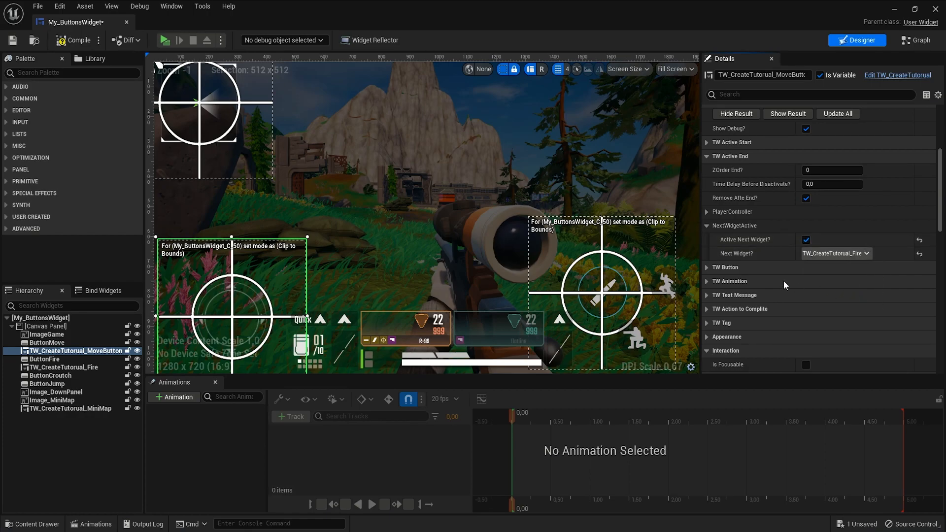
# - Select the fire tutorial widget and show its masked result on the canvas
pyautogui.click(645, 241)
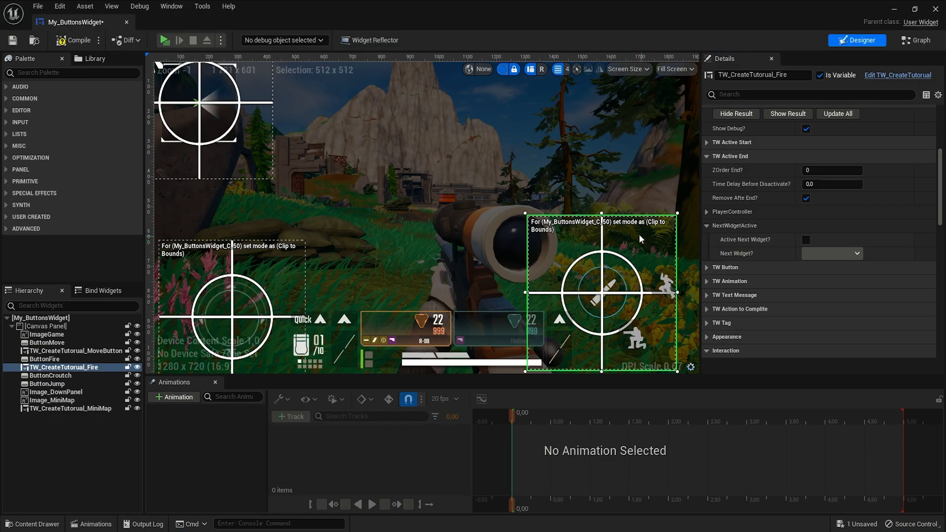
pyautogui.scroll(2, 762, 286)
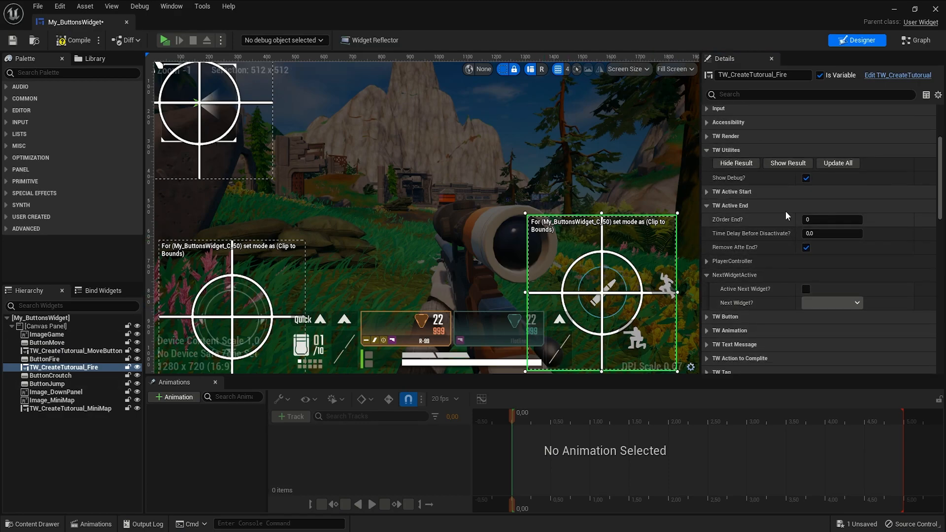
pyautogui.click(779, 164)
pyautogui.scroll(4, 640, 281)
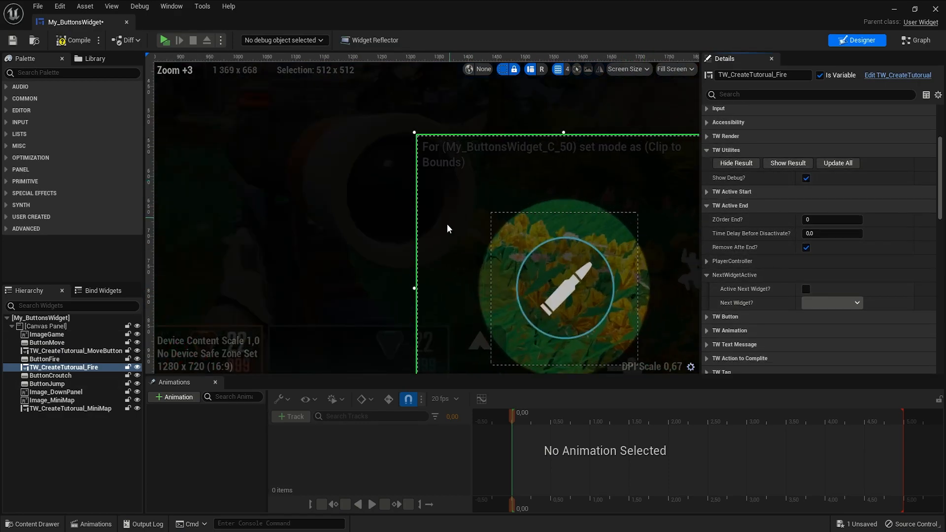
pyautogui.moveTo(451, 217); pyautogui.dragTo(394, 178, button='right')
# - Set the fire tutorial's render Scale to 0.5 and refresh the shown result
pyautogui.click(707, 205)
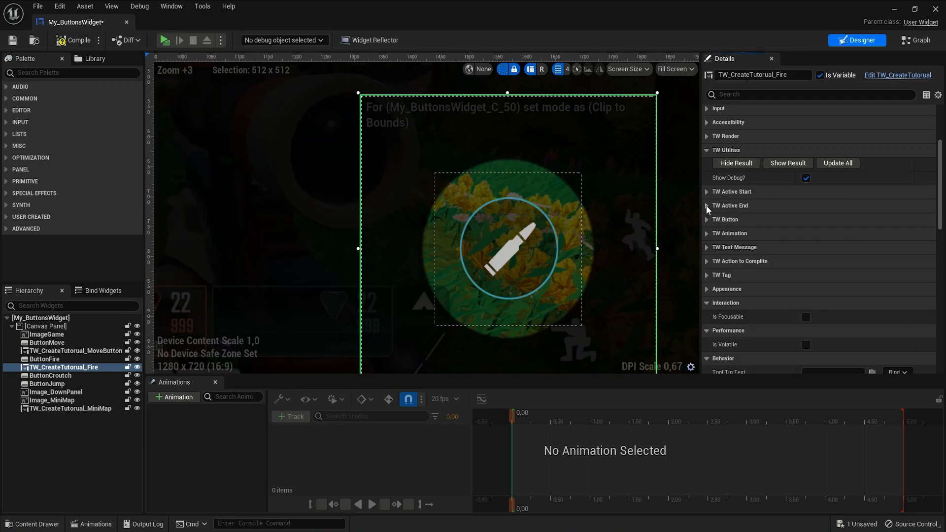
pyautogui.click(705, 136)
pyautogui.click(818, 168)
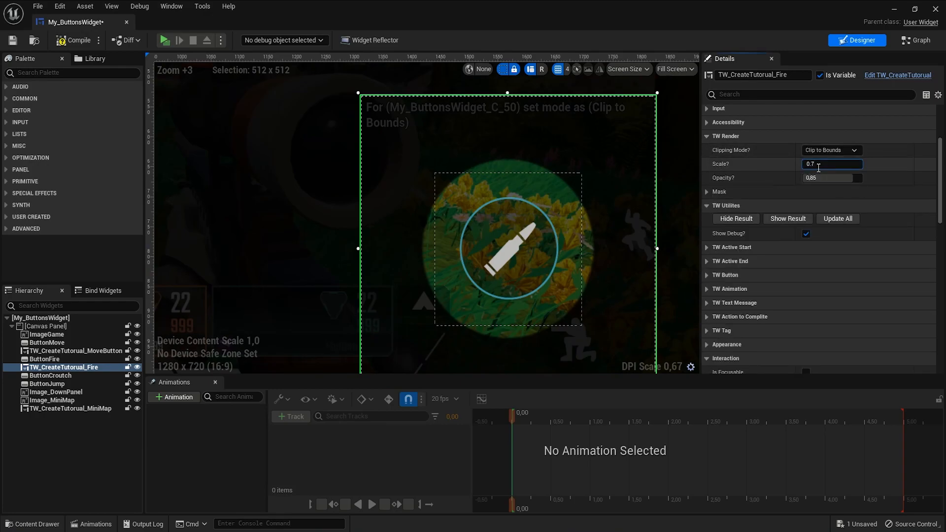
pyautogui.write('0.75')
pyautogui.press('Return')
pyautogui.write('0.5')
pyautogui.press('Return')
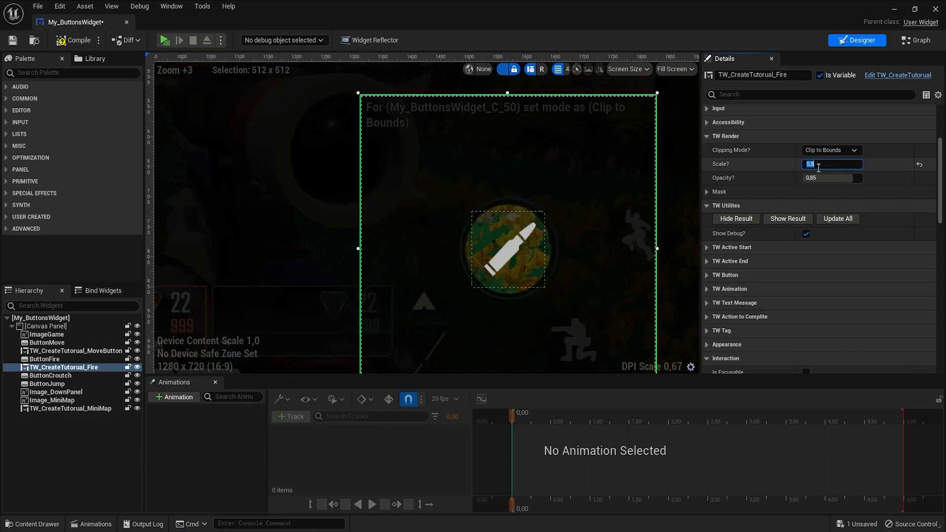
pyautogui.click(787, 223)
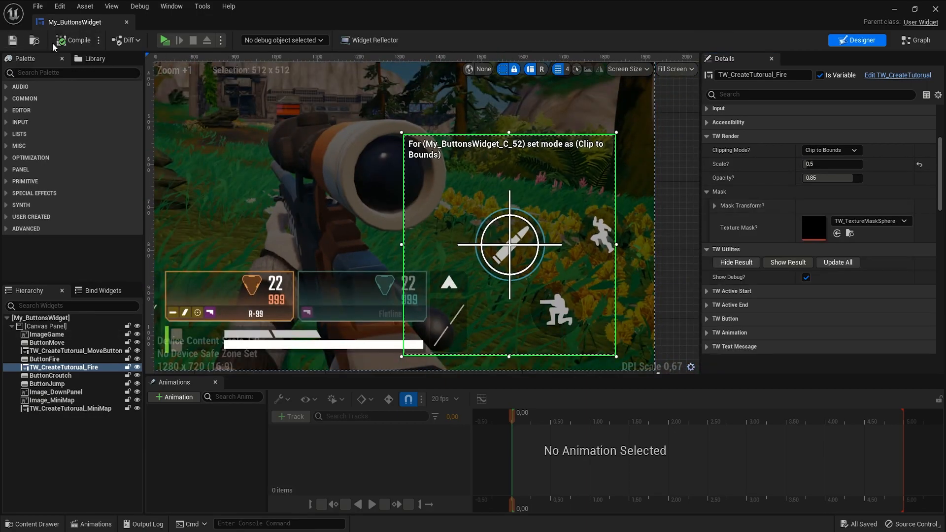
# - Play the preview to check the fire button overlay, then close it
pyautogui.click(165, 40)
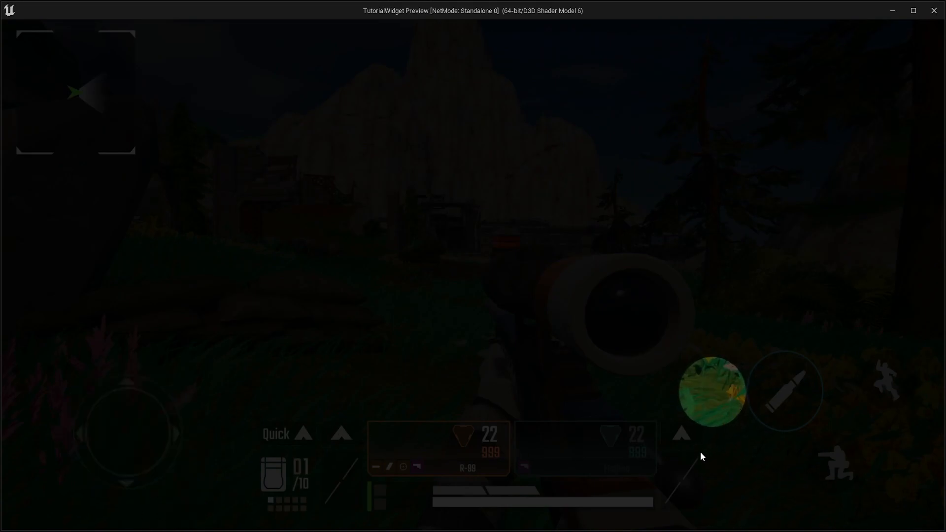
pyautogui.press('Escape')
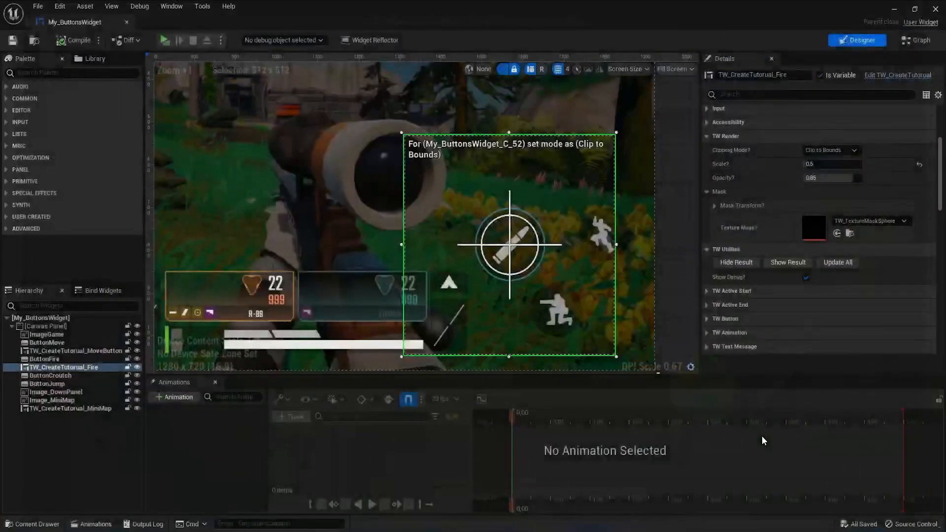
# - Shift the fire tutorial widget slightly to realign its mask with the fire button
pyautogui.click(516, 256)
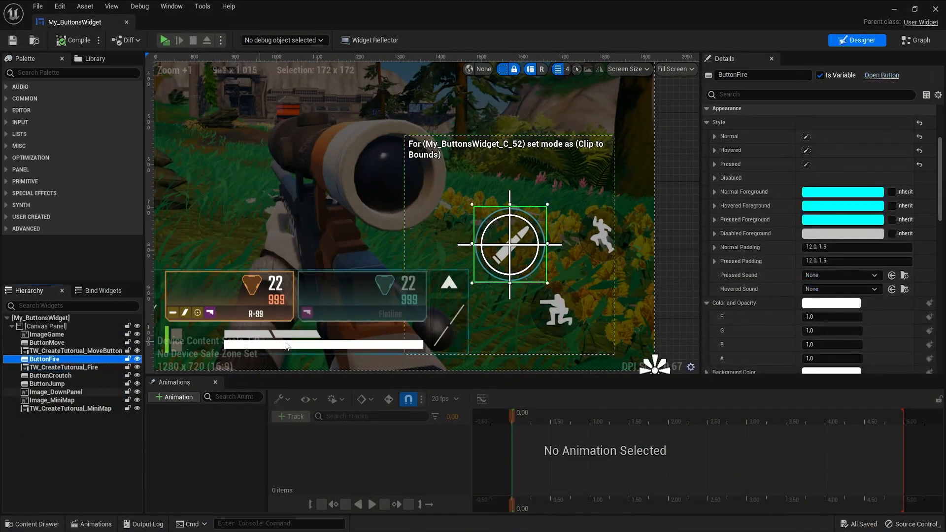
pyautogui.scroll(-1, 517, 291)
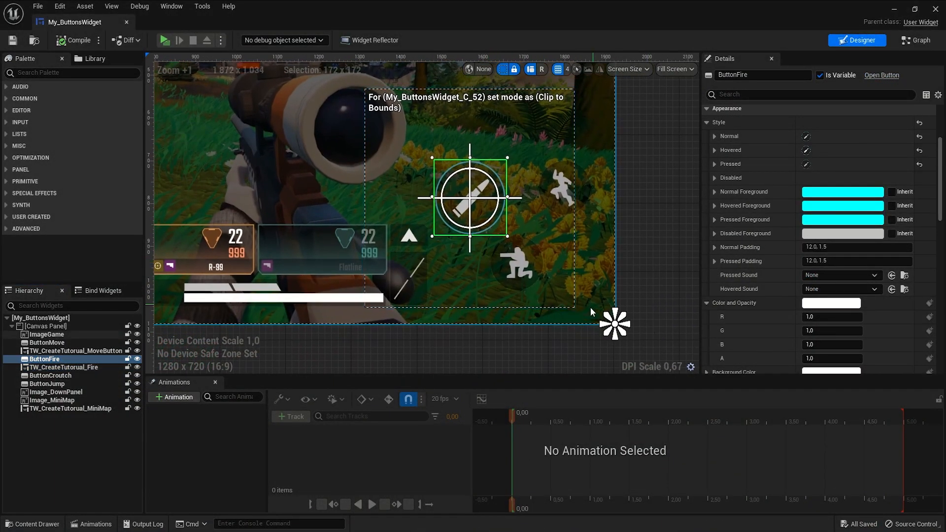
pyautogui.scroll(-2, 612, 316)
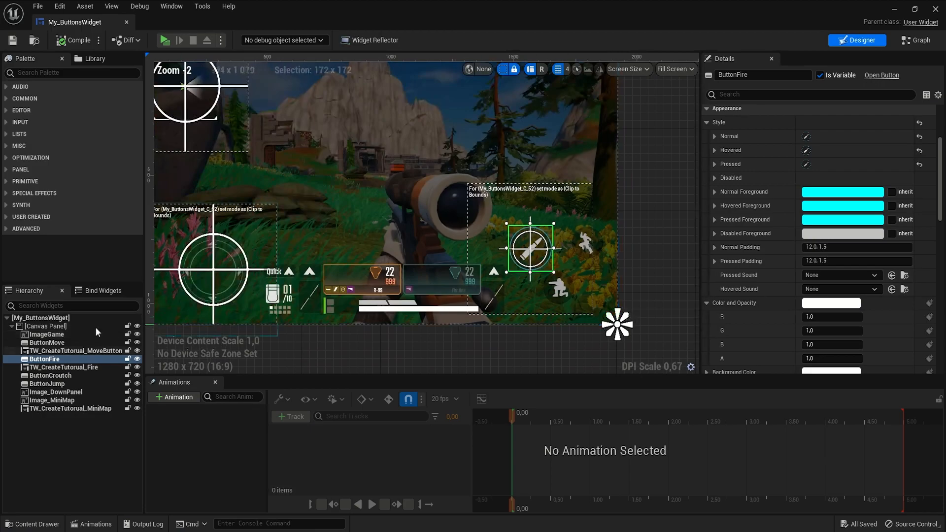
pyautogui.click(35, 368)
pyautogui.moveTo(370, 278); pyautogui.dragTo(395, 322, button='right')
# - Anchor the fire tutorial widget to the bottom-right corner of the canvas
pyautogui.scroll(4, 754, 250)
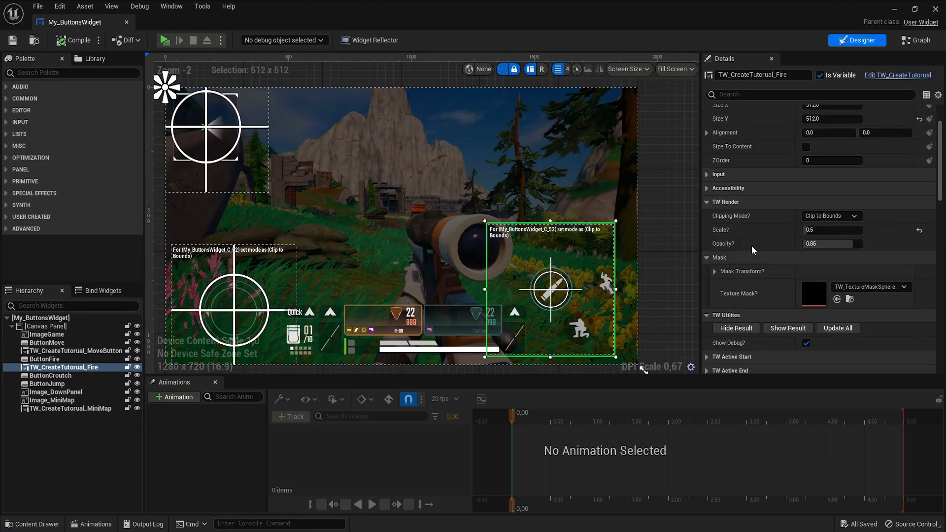
pyautogui.click(64, 368)
pyautogui.click(832, 126)
pyautogui.click(887, 221)
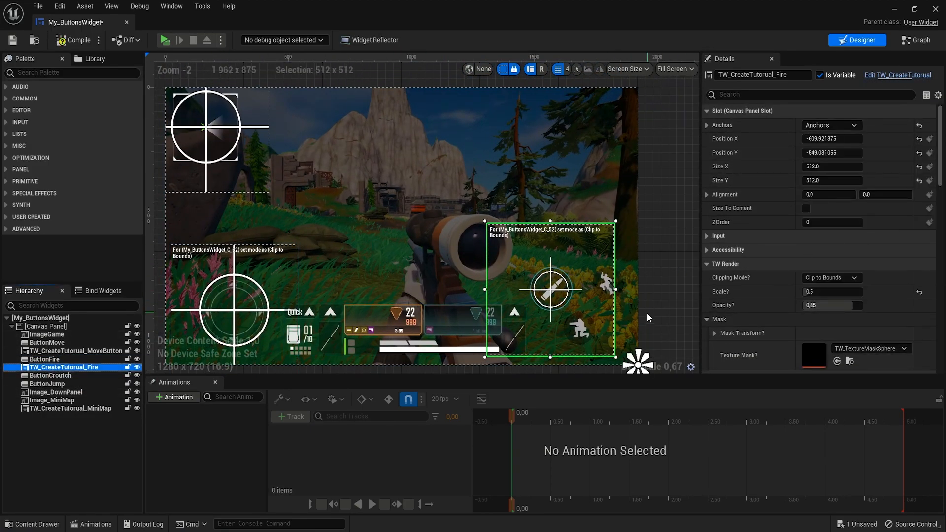
# - Play the preview to check the anchored fire tutorial, then close it
pyautogui.scroll(5, 608, 305)
pyautogui.click(164, 40)
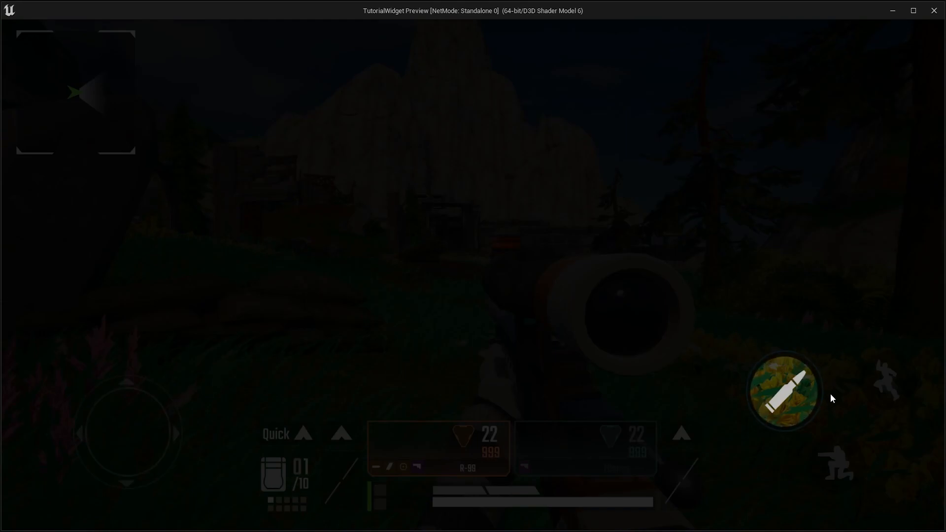
pyautogui.press('Escape')
# - Enable Enable Anim Hand and Preview Anim Hand in the fire tutorial's Hand animation settings
pyautogui.moveTo(434, 218); pyautogui.dragTo(459, 272, button='right')
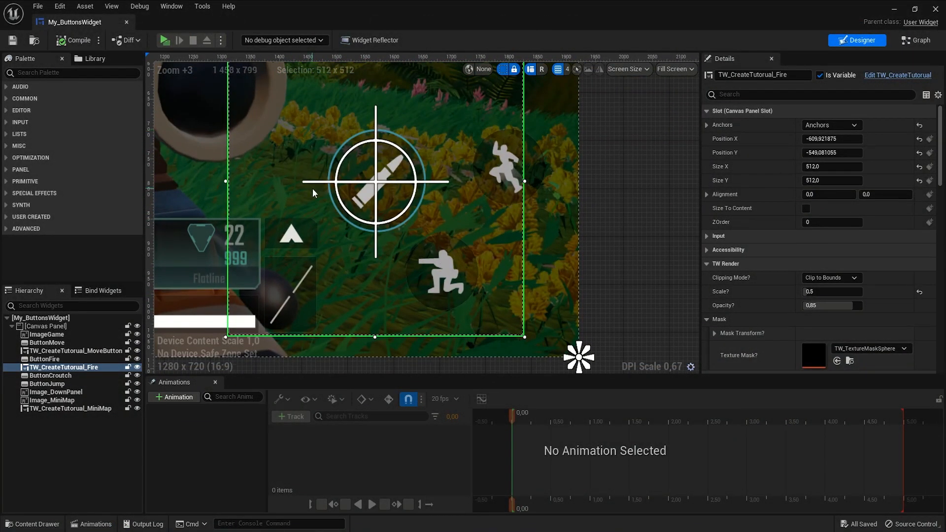
pyautogui.click(706, 264)
pyautogui.click(706, 279)
pyautogui.scroll(-1, 718, 310)
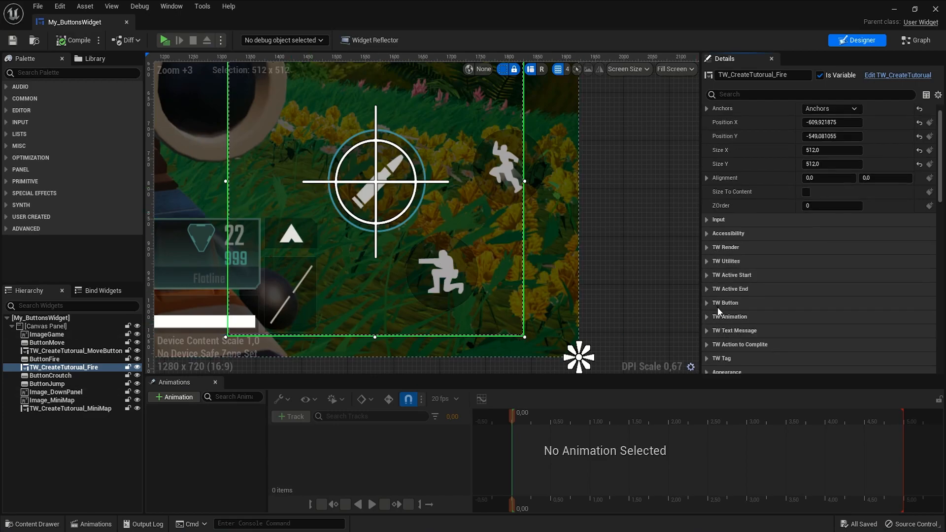
pyautogui.click(707, 316)
pyautogui.click(711, 344)
pyautogui.scroll(-4, 710, 344)
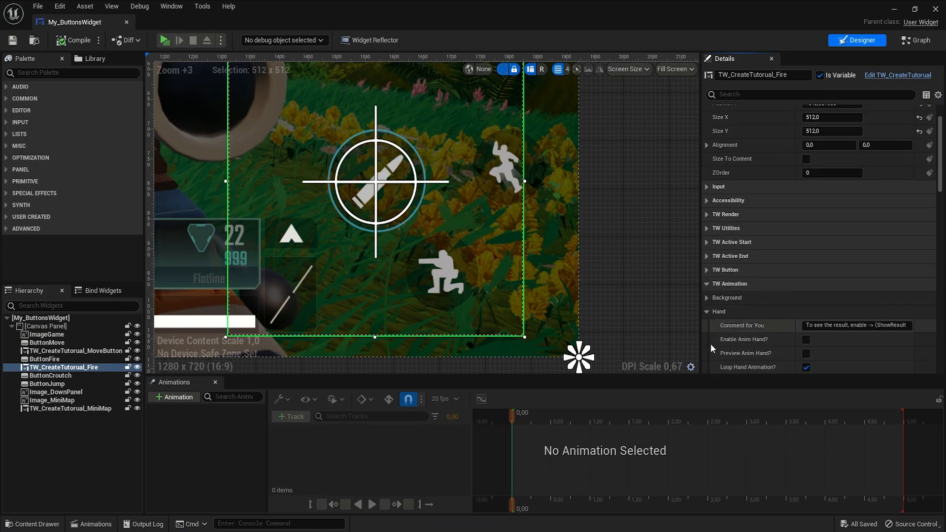
pyautogui.scroll(-7, 750, 338)
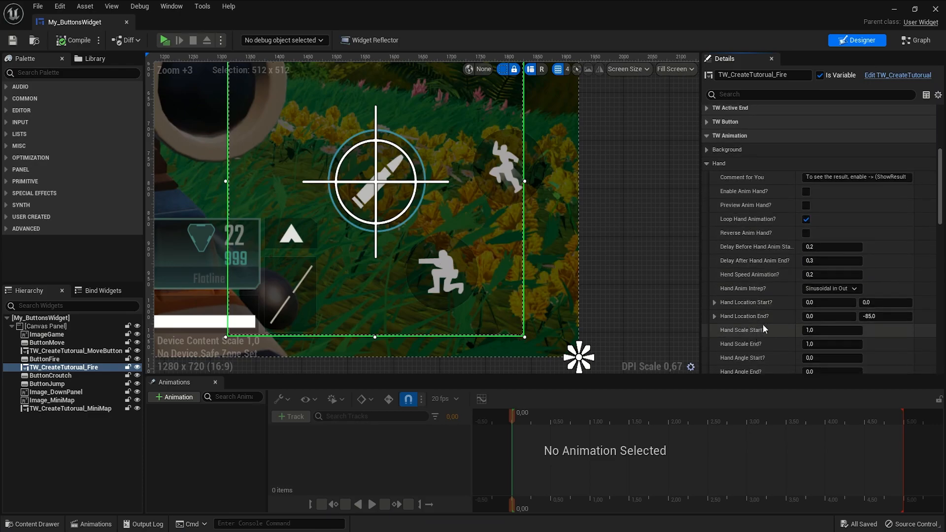
pyautogui.click(806, 191)
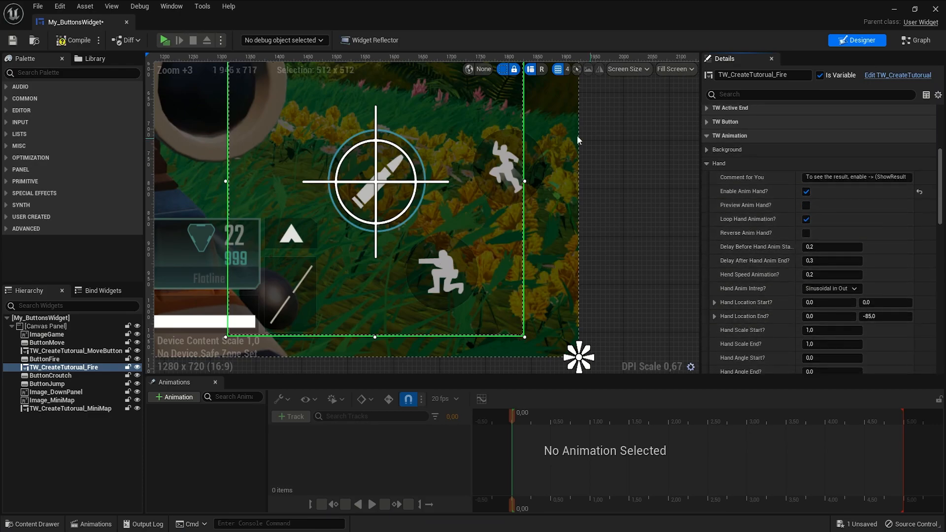
pyautogui.click(806, 206)
# - Show the result to view the hand animation over the fire button
pyautogui.scroll(3, 761, 210)
pyautogui.scroll(3, 755, 212)
pyautogui.click(708, 196)
pyautogui.click(780, 209)
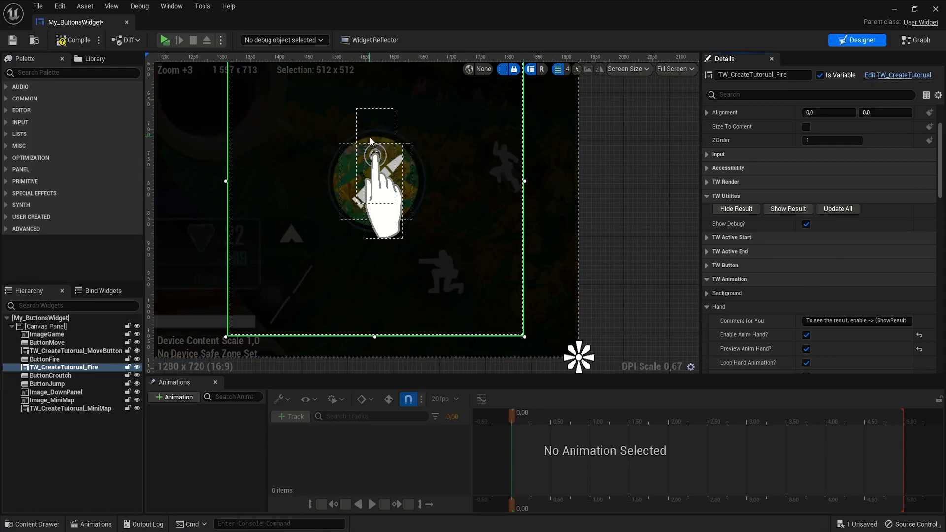
pyautogui.scroll(5, 384, 186)
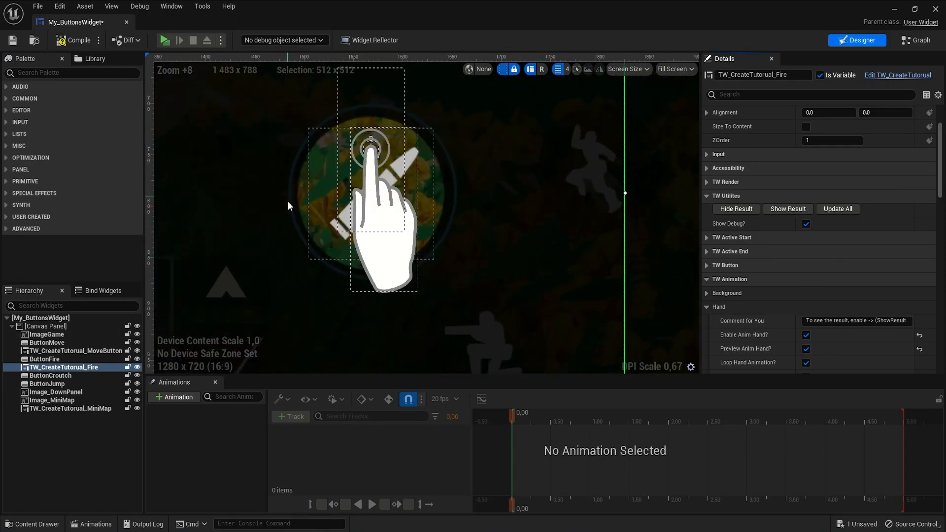
pyautogui.scroll(-4, 786, 329)
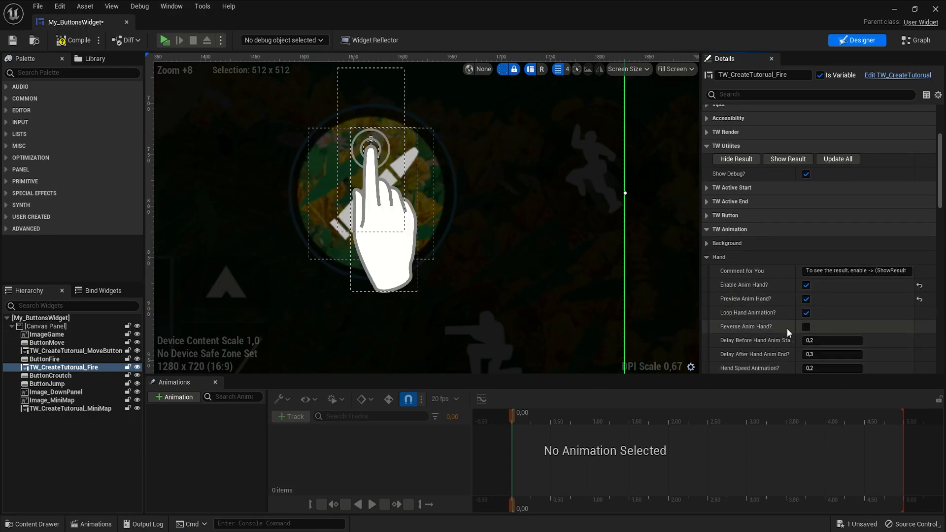
# - Set the fire tutorial's Hand Location End Y to 0 and Hand Scale End to 0.9
pyautogui.scroll(-3, 788, 305)
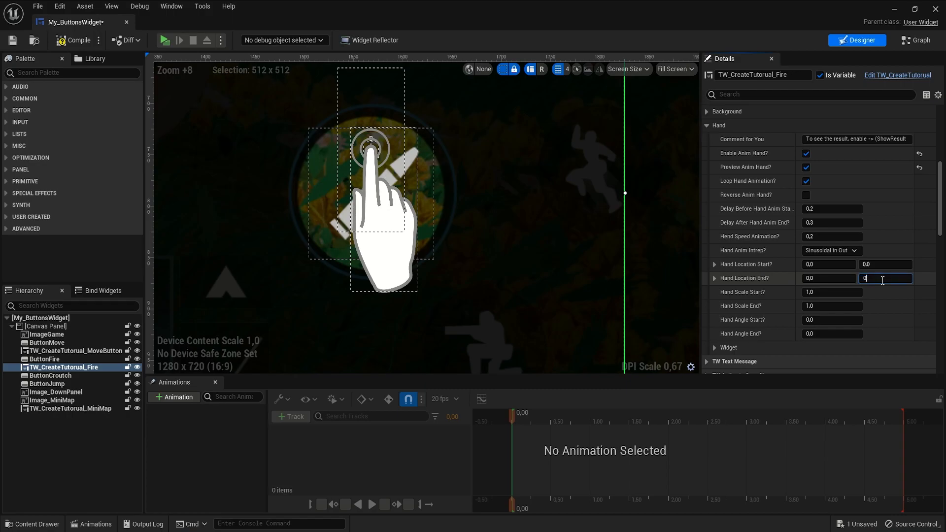
pyautogui.write('0')
pyautogui.press('Return')
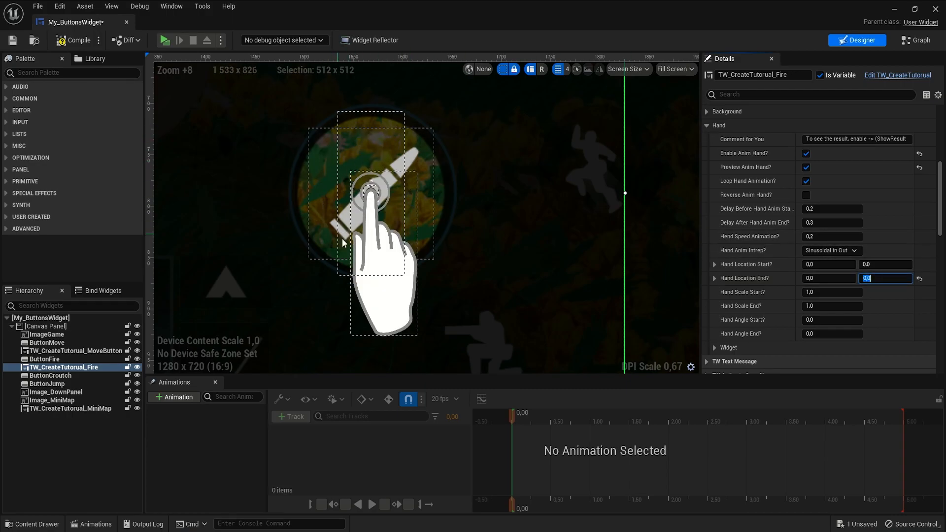
pyautogui.click(828, 302)
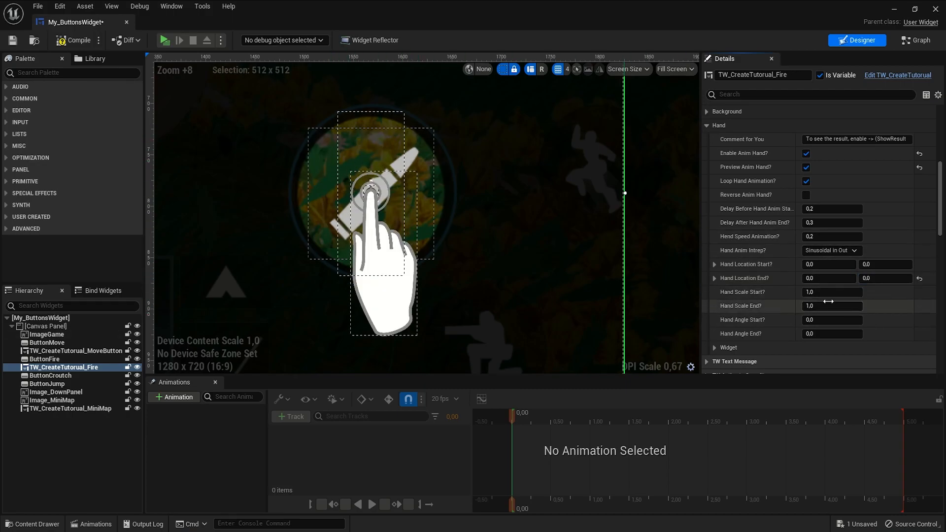
pyautogui.write('0,9')
pyautogui.press('Return')
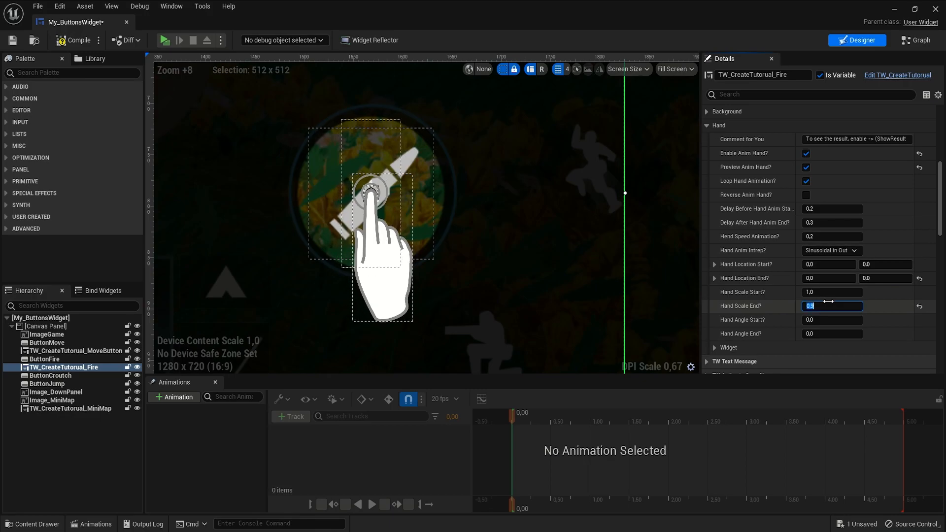
# - Try Hand Angle Start values of -45 and then -10
pyautogui.click(815, 320)
pyautogui.write('1')
pyautogui.press('Return')
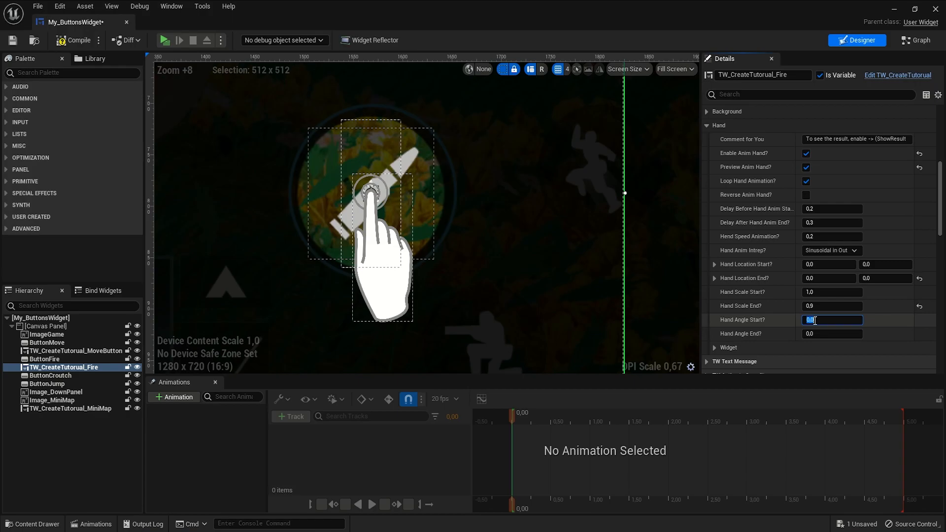
pyautogui.write('-45')
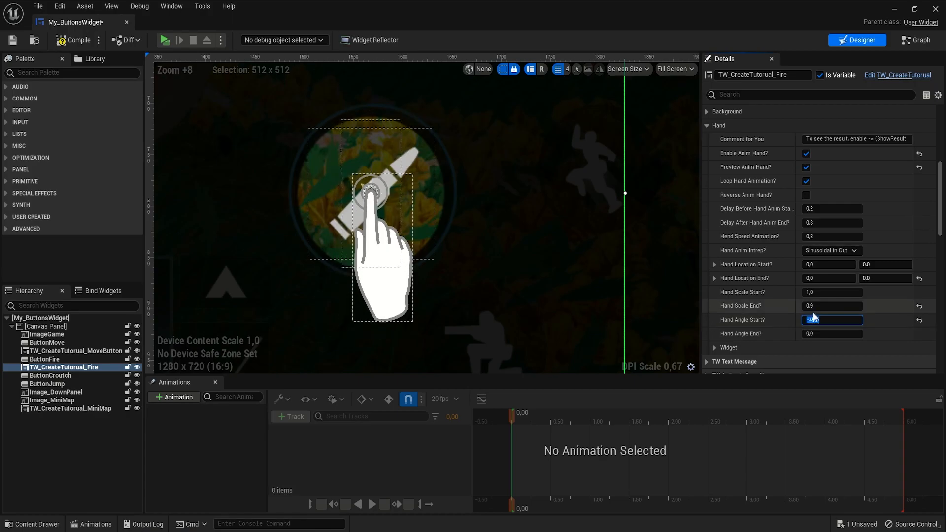
pyautogui.press('Return')
pyautogui.write('-10')
pyautogui.press('Return')
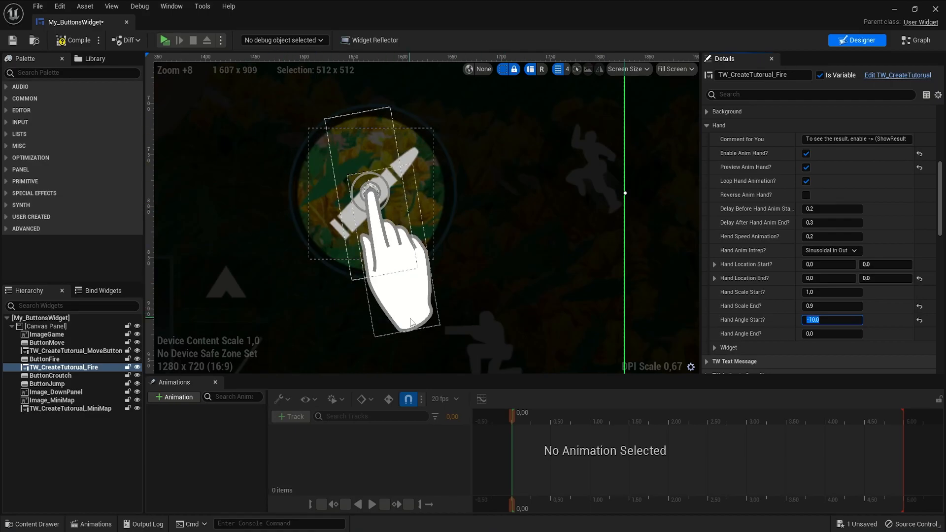
# - Set Hand Location Start X to 5 and Hand Angle Start to -5
pyautogui.click(828, 265)
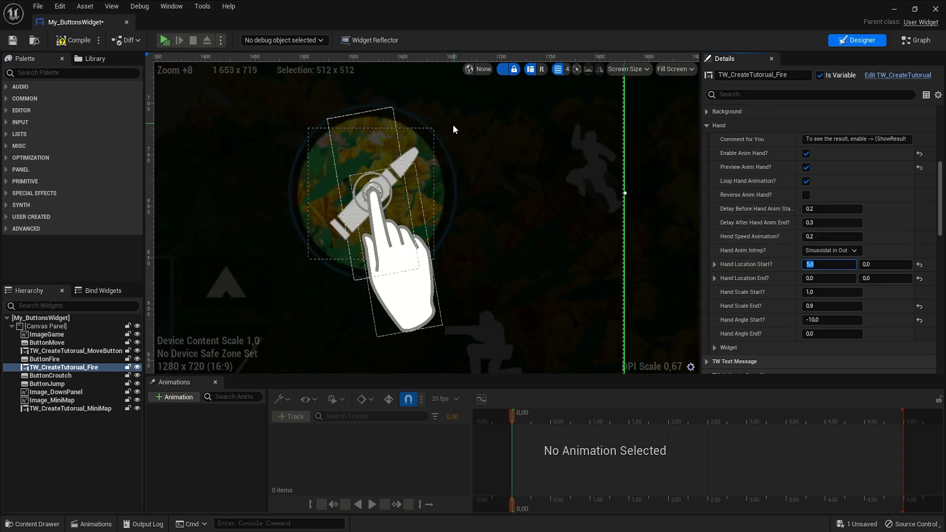
pyautogui.click(843, 320)
pyautogui.write('-5')
pyautogui.press('Return')
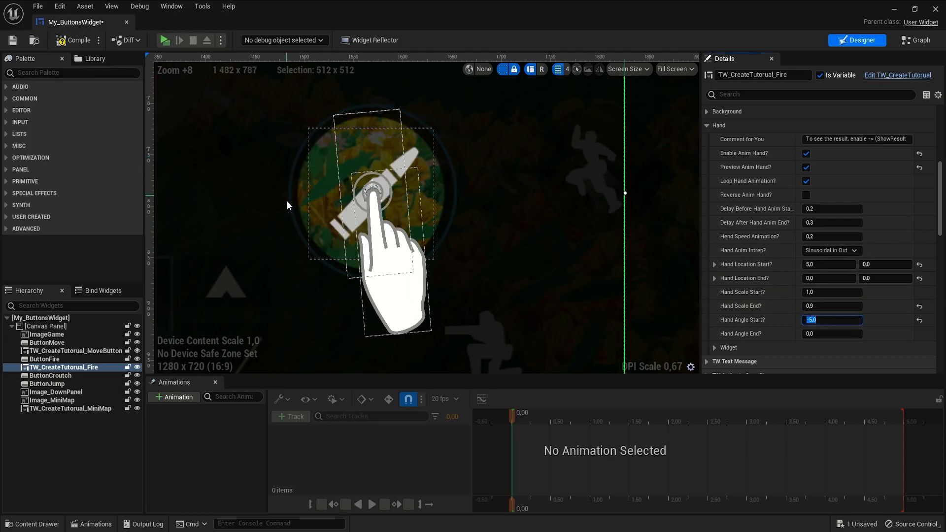
# - Compile the widget and set the fire tutorial's Action to Complite to DoubleClick
pyautogui.click(69, 40)
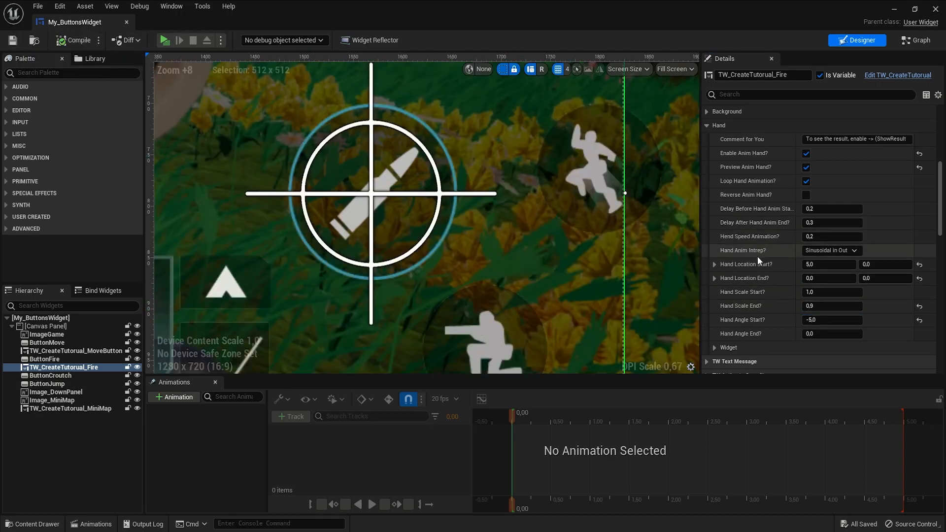
pyautogui.click(707, 125)
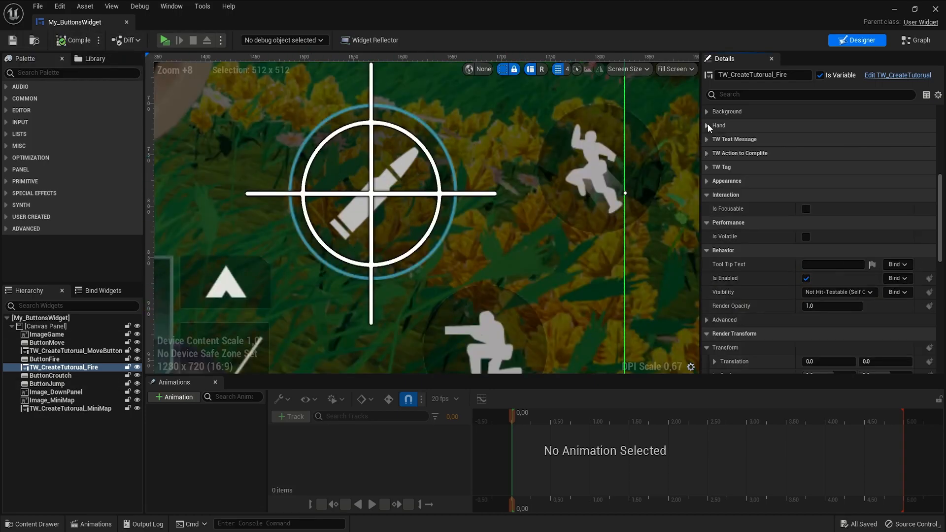
pyautogui.click(708, 153)
pyautogui.click(831, 167)
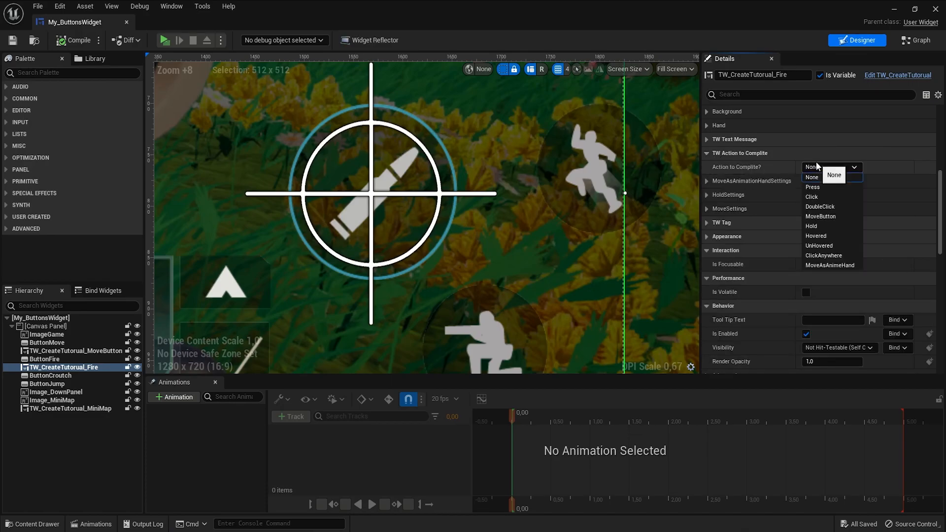
pyautogui.click(822, 207)
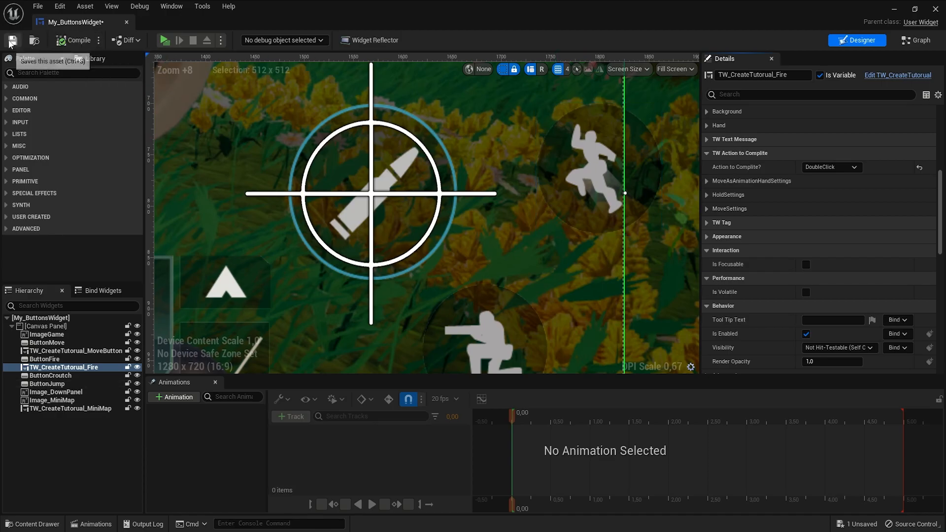
# - Play the preview, tap through the move and fire tutorials, then close it
pyautogui.click(165, 40)
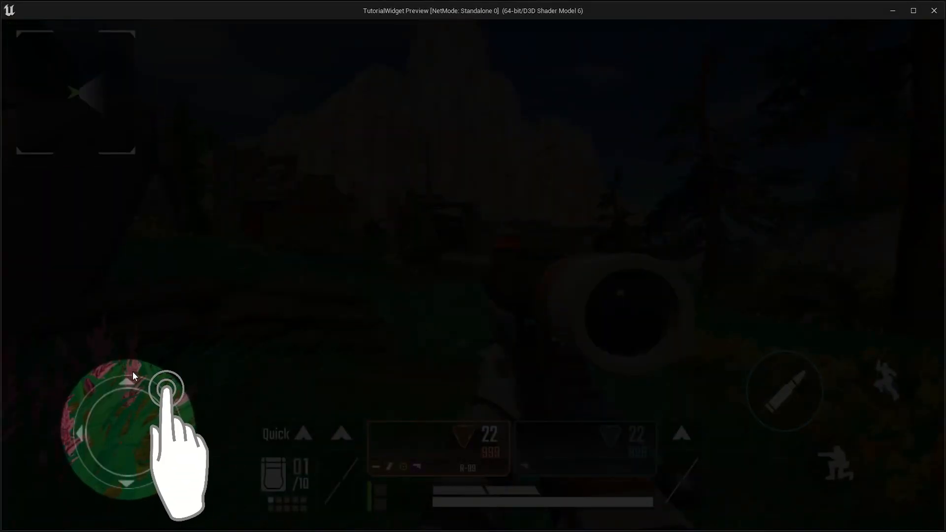
pyautogui.click(164, 395)
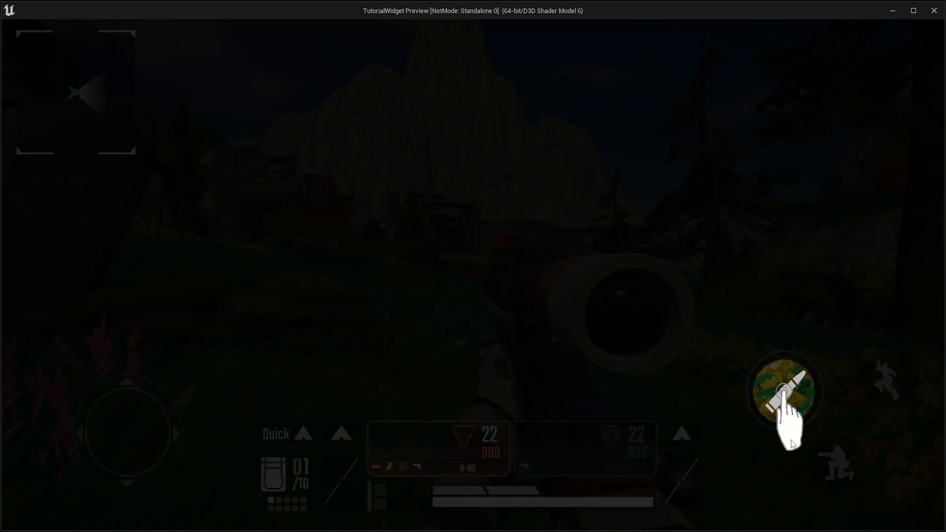
pyautogui.click(782, 372)
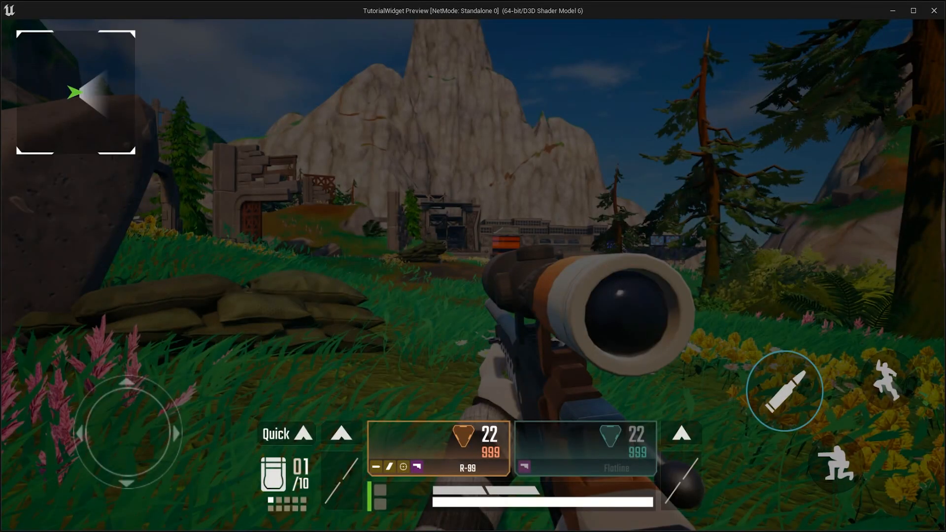
pyautogui.press('Escape')
# - Add a new Create Tutorial widget onto the canvas over the bottom panel
pyautogui.scroll(-2, 480, 263)
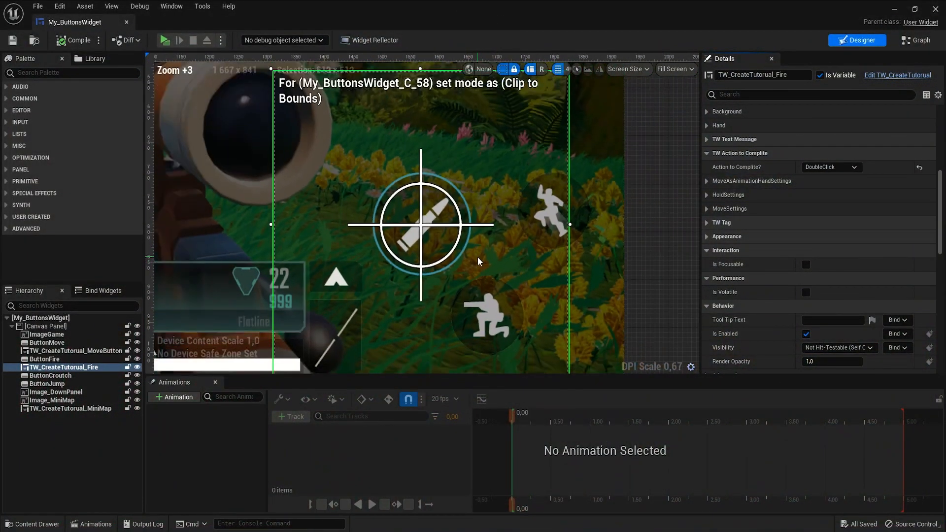
pyautogui.scroll(-3, 477, 261)
pyautogui.click(422, 319)
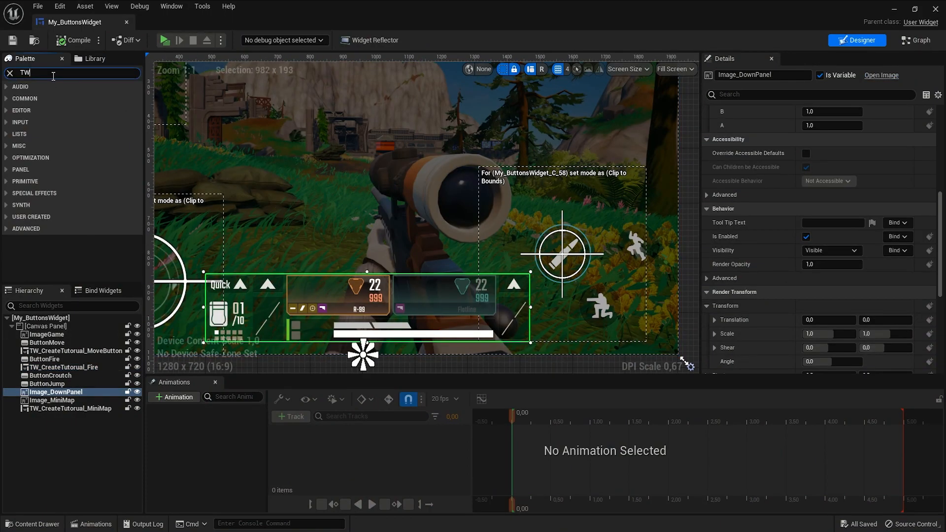
pyautogui.moveTo(59, 129); pyautogui.dragTo(249, 210)
pyautogui.moveTo(207, 345); pyautogui.dragTo(260, 310, button='right')
pyautogui.click(280, 299)
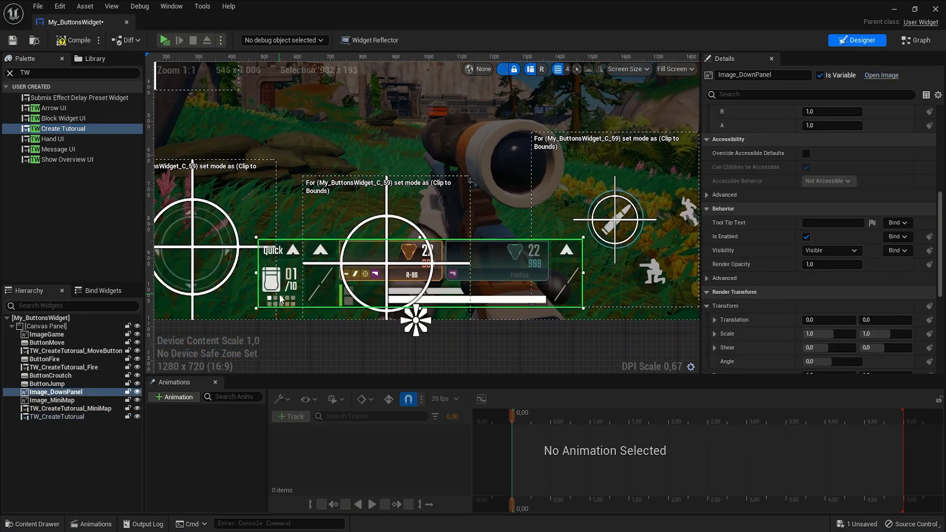
# - Place the new tutorial just below Image_DownPanel in the hierarchy and rename it TW_CreateTutorial_DownPanel
pyautogui.moveTo(67, 417); pyautogui.dragTo(75, 395)
pyautogui.press('F2')
pyautogui.click(94, 401)
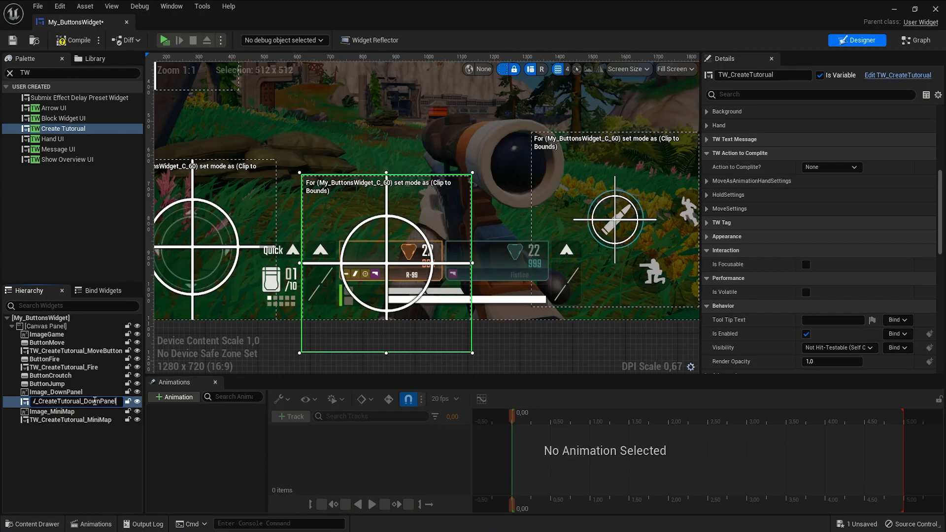
pyautogui.write('_DownPanel')
pyautogui.press('Return')
# - Show the result and anchor the down panel tutorial to the bottom of the canvas
pyautogui.scroll(3, 729, 262)
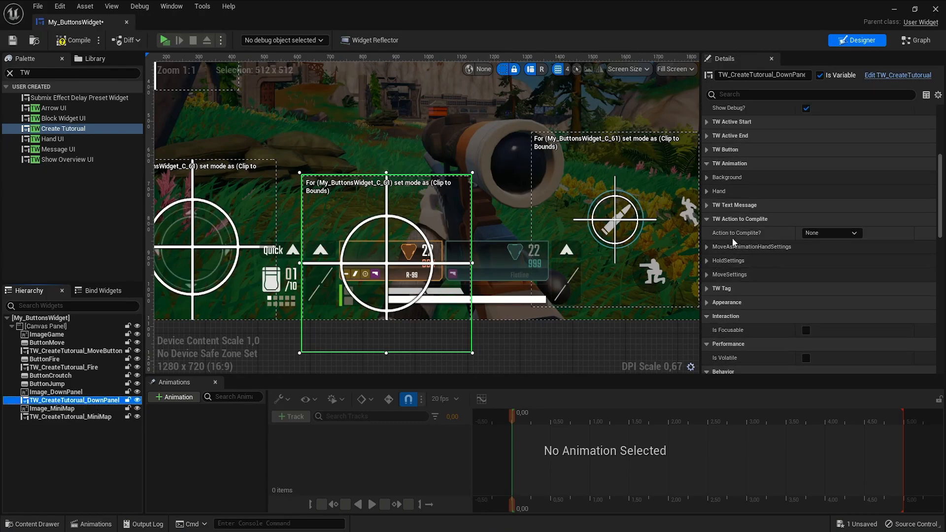
pyautogui.scroll(3, 730, 244)
pyautogui.click(785, 167)
pyautogui.scroll(5, 773, 200)
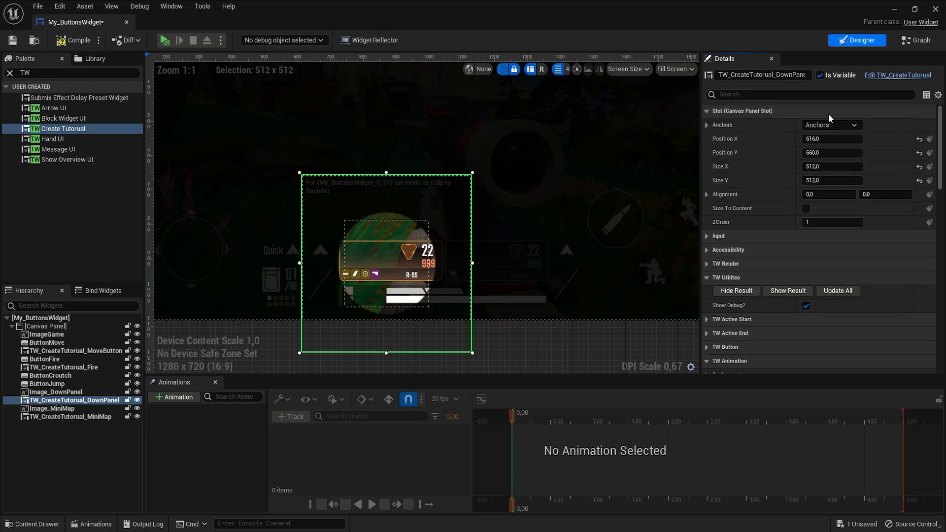
pyautogui.click(815, 126)
pyautogui.click(854, 226)
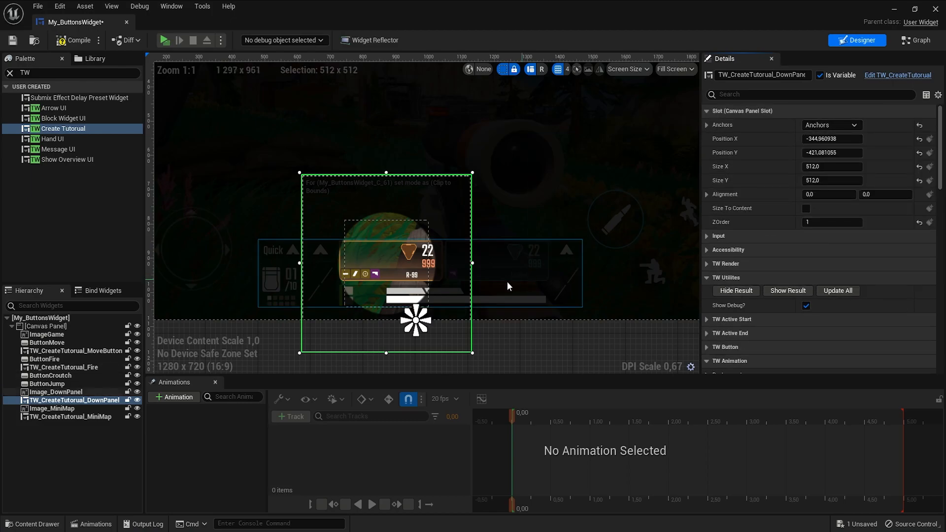
# - Move the down panel tutorial horizontally so it is centred over the bottom panel
pyautogui.click(530, 282)
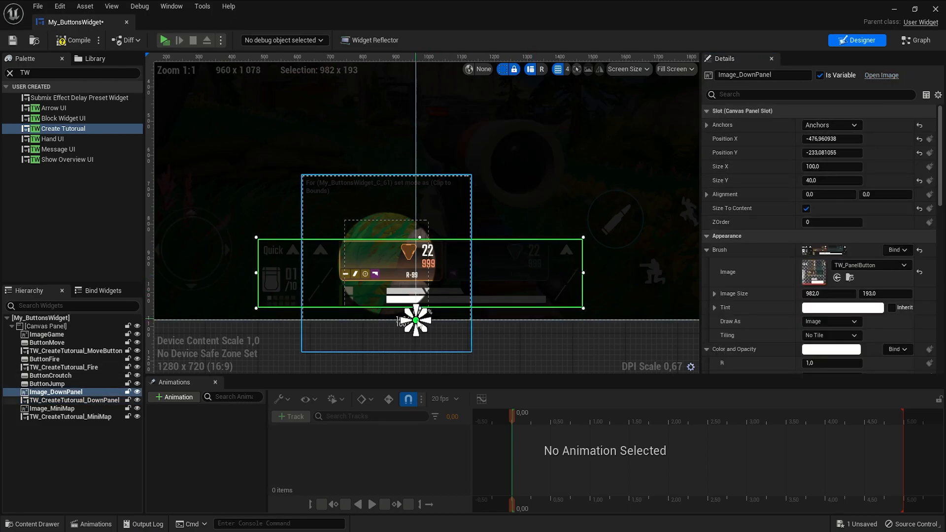
pyautogui.click(409, 284)
pyautogui.moveTo(384, 276); pyautogui.dragTo(410, 276)
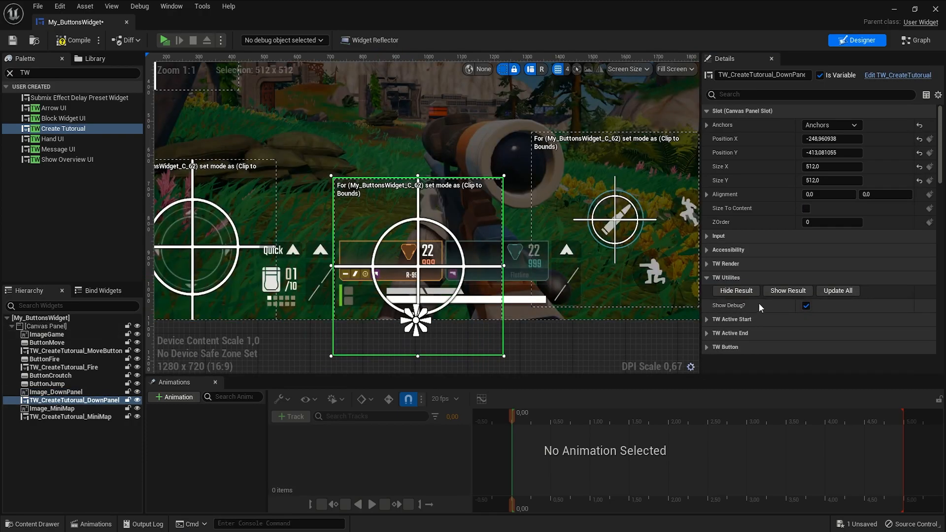
# - Show the result and set the down panel tutorial's Texture Mask to TW_TextureMaskCube
pyautogui.click(787, 290)
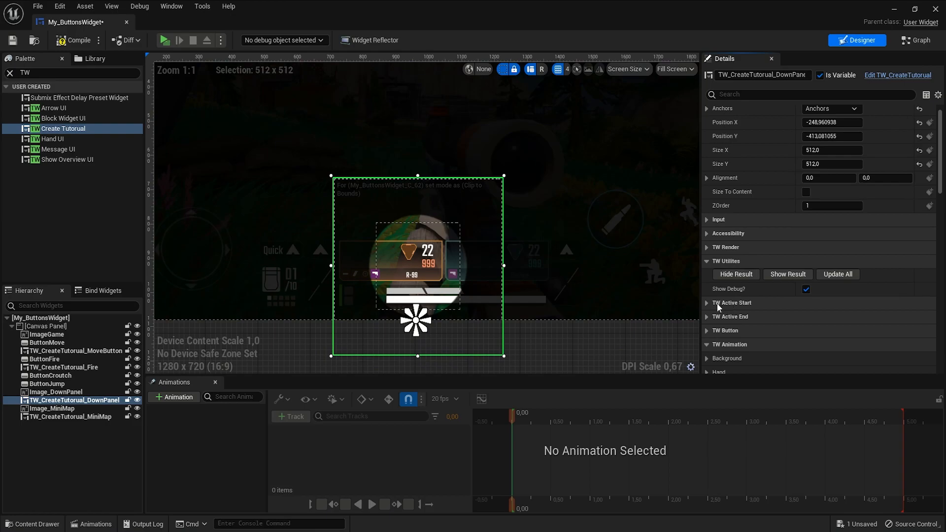
pyautogui.scroll(-2, 711, 305)
pyautogui.click(707, 229)
pyautogui.click(706, 228)
pyautogui.click(706, 215)
pyautogui.click(708, 270)
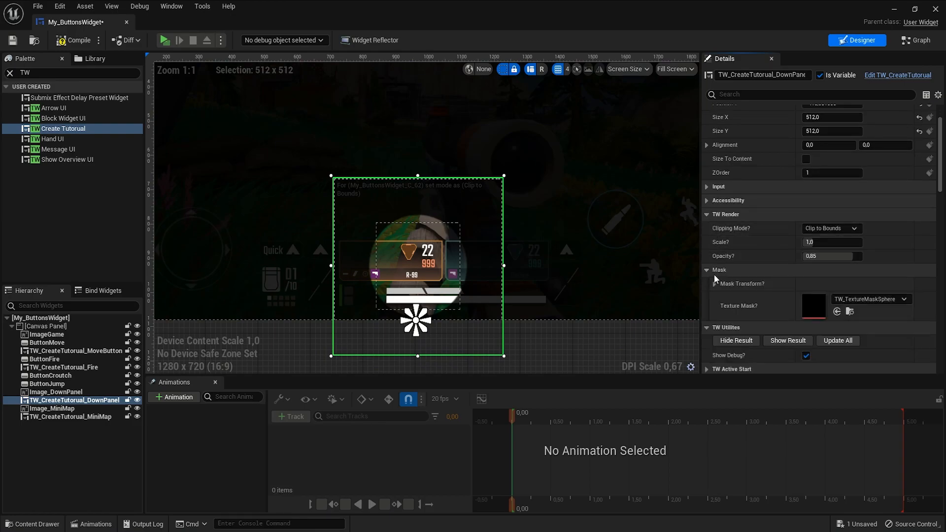
pyautogui.click(858, 300)
pyautogui.click(886, 195)
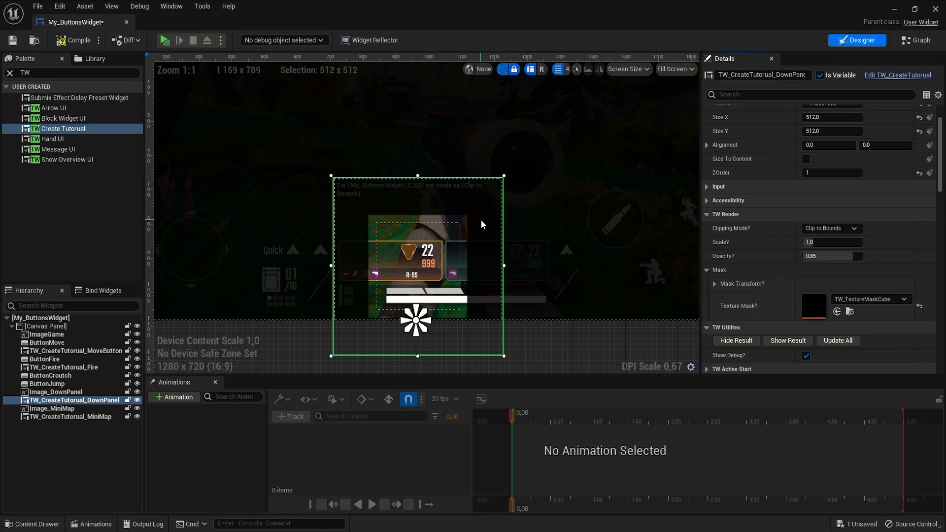
# - Set the mask transform's horizontal scale to 3.5 and save the widget
pyautogui.click(709, 215)
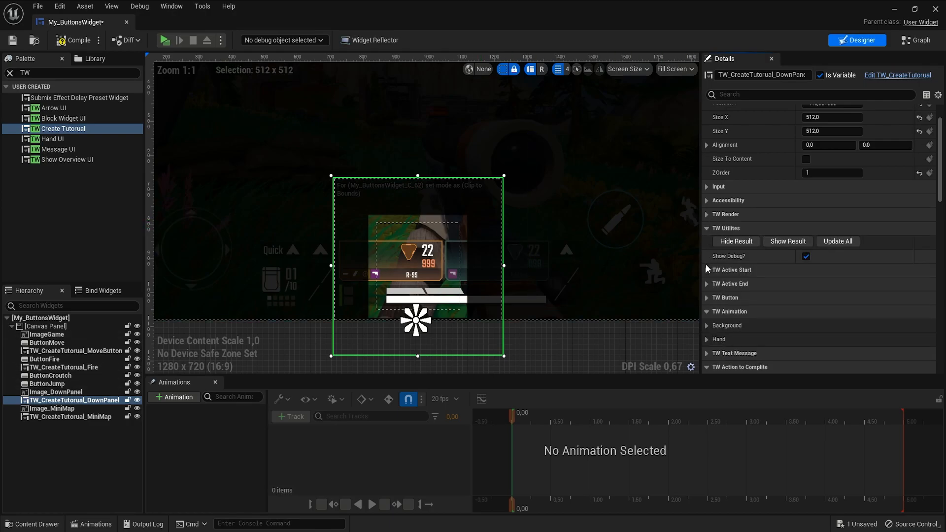
pyautogui.click(704, 215)
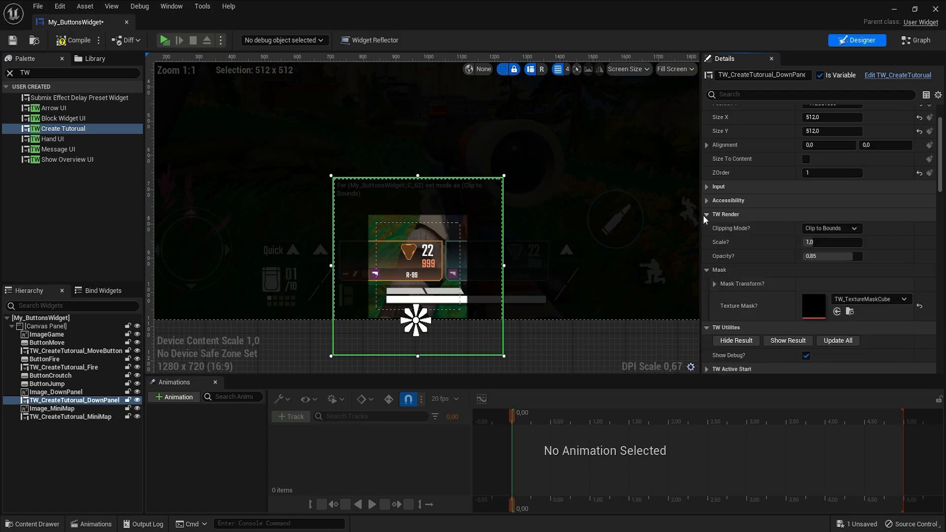
pyautogui.click(713, 285)
pyautogui.scroll(-2, 734, 299)
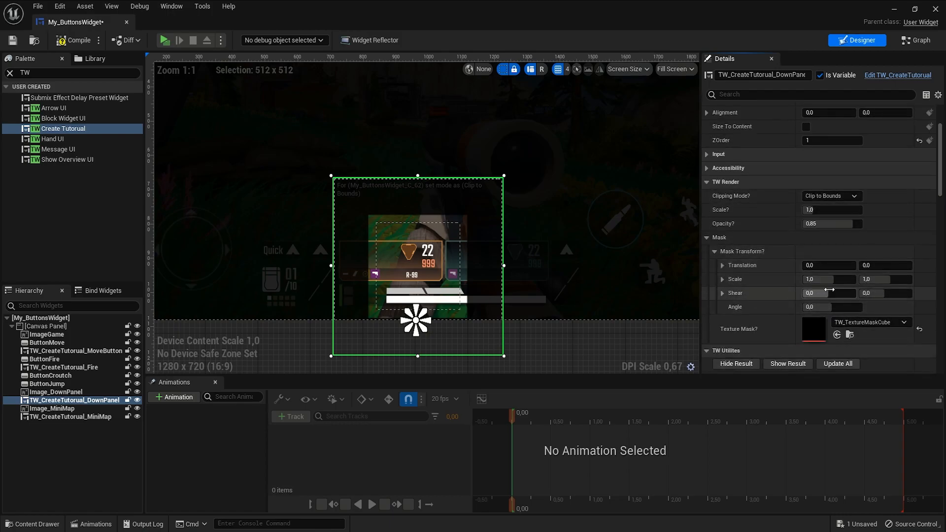
pyautogui.moveTo(875, 284); pyautogui.dragTo(820, 279)
pyautogui.click(919, 279)
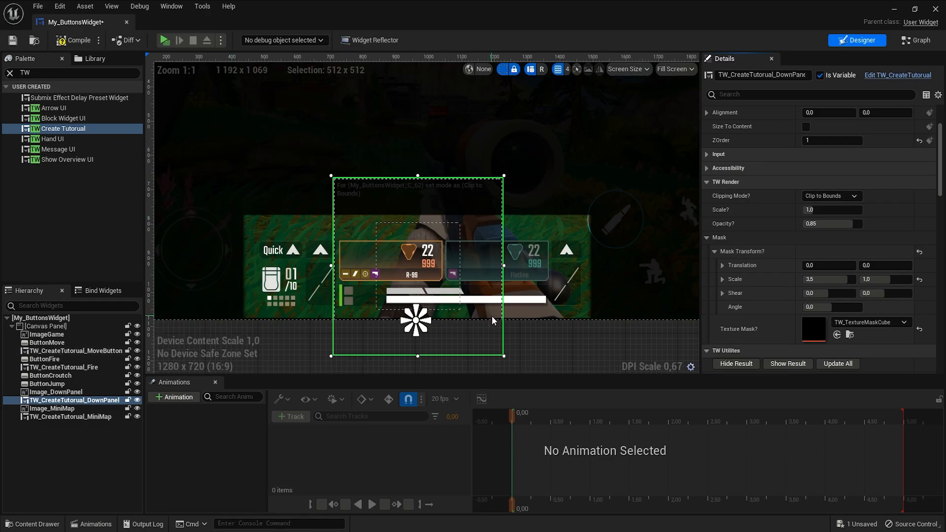
pyautogui.hotkey('ctrl', 's')
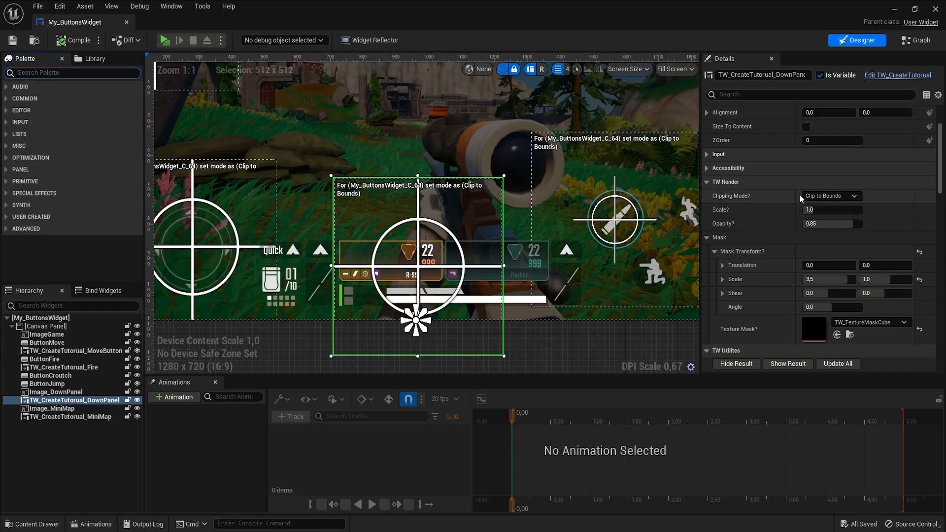
# - Show the result to check the stretched mask over the bottom panel
pyautogui.scroll(-1, 785, 298)
pyautogui.click(788, 347)
pyautogui.scroll(2, 403, 263)
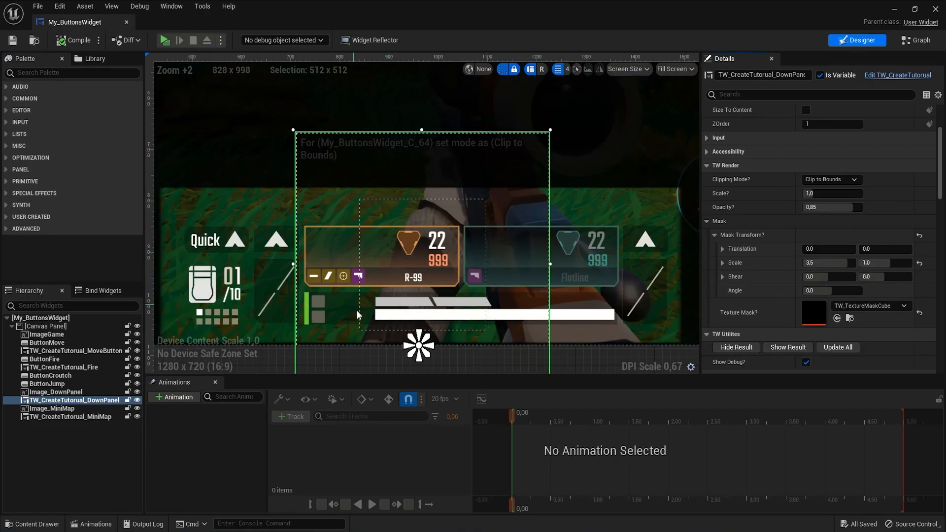
pyautogui.scroll(-1, 388, 335)
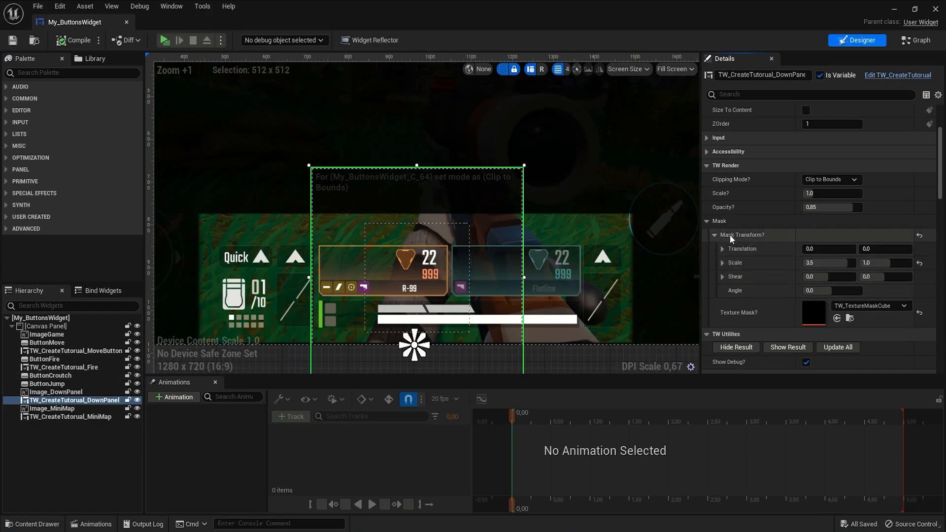
# - Collapse the mask and render settings and set the down panel tutorial's Button Scale to 10
pyautogui.click(709, 221)
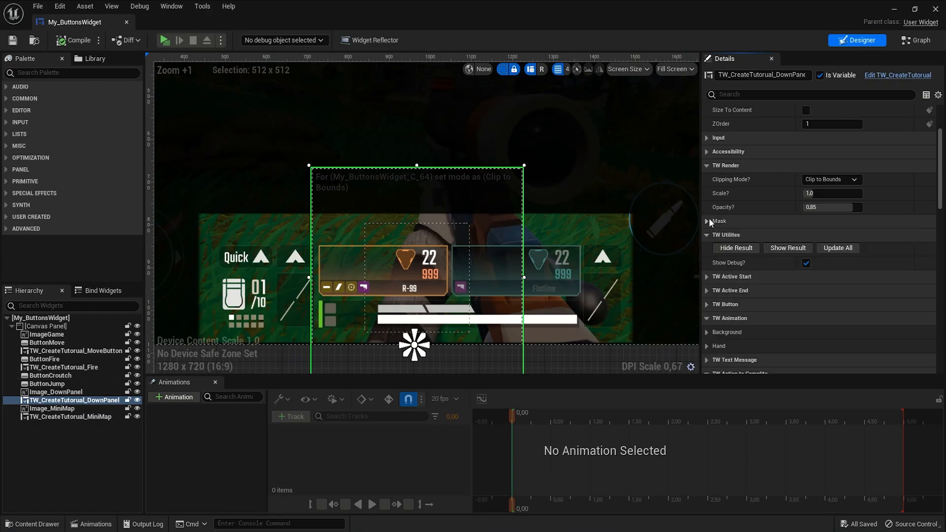
pyautogui.click(705, 166)
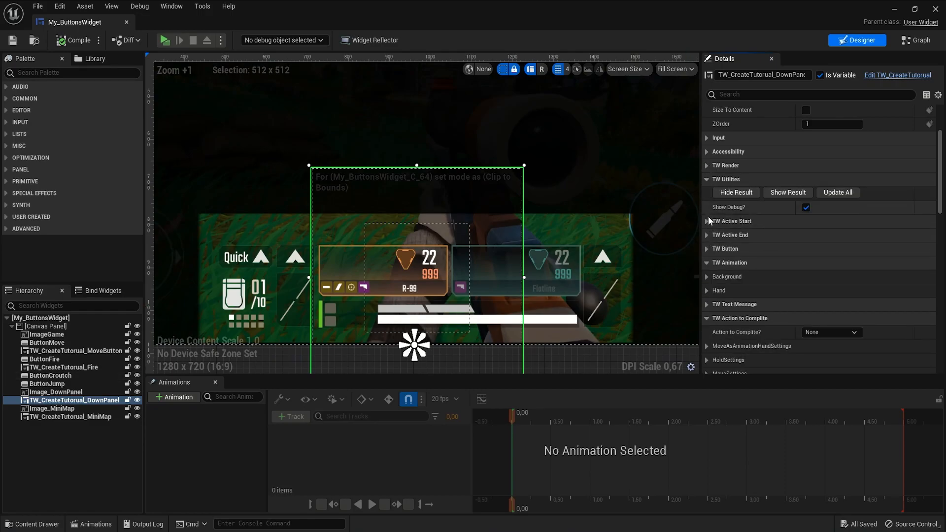
pyautogui.click(707, 248)
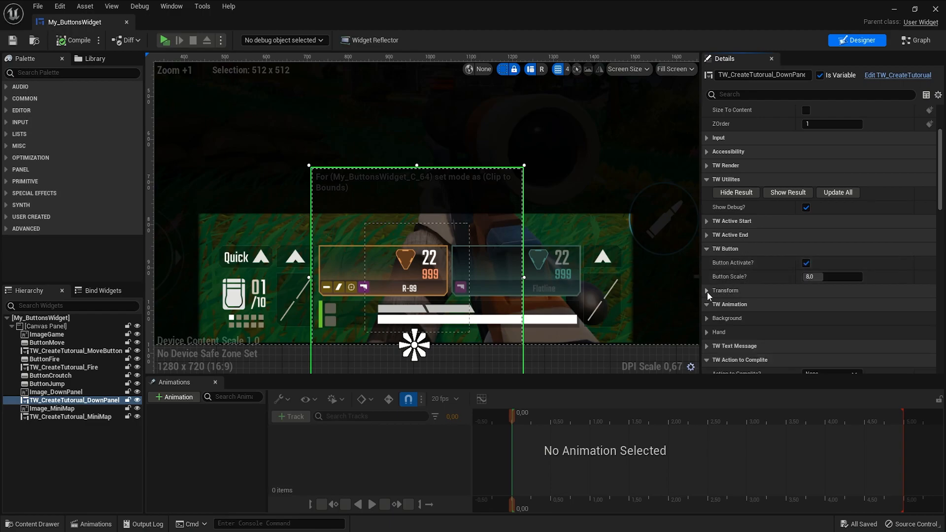
pyautogui.click(818, 276)
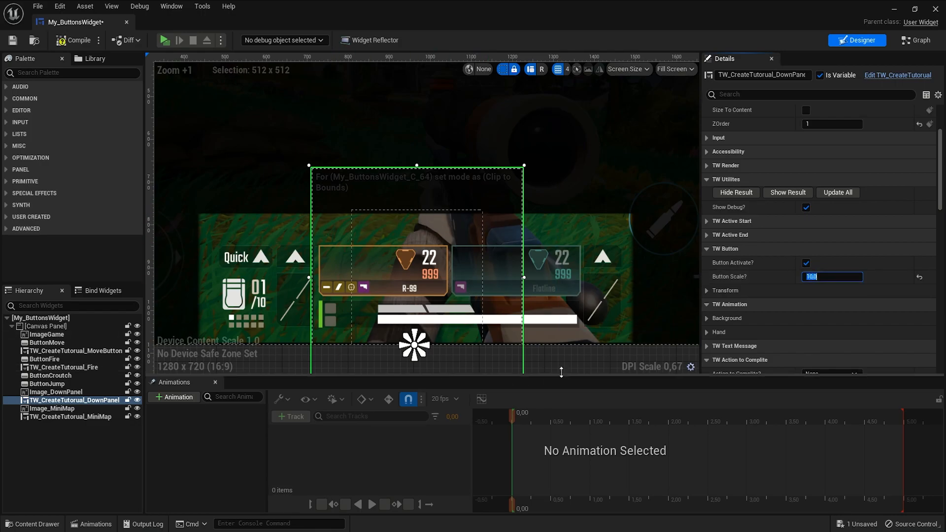
# - Enable Button Change Transform, set the button transform scale to 4.0 by 1.1, and compile
pyautogui.click(706, 290)
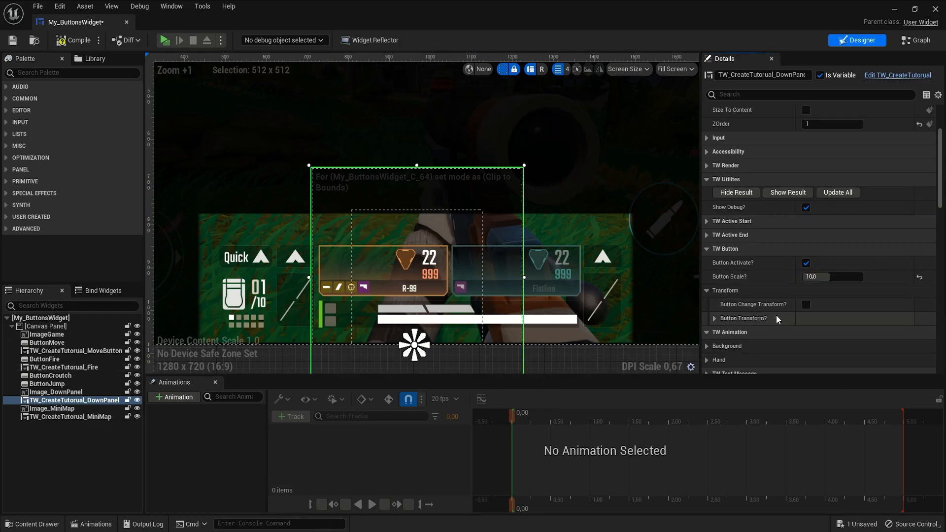
pyautogui.click(761, 319)
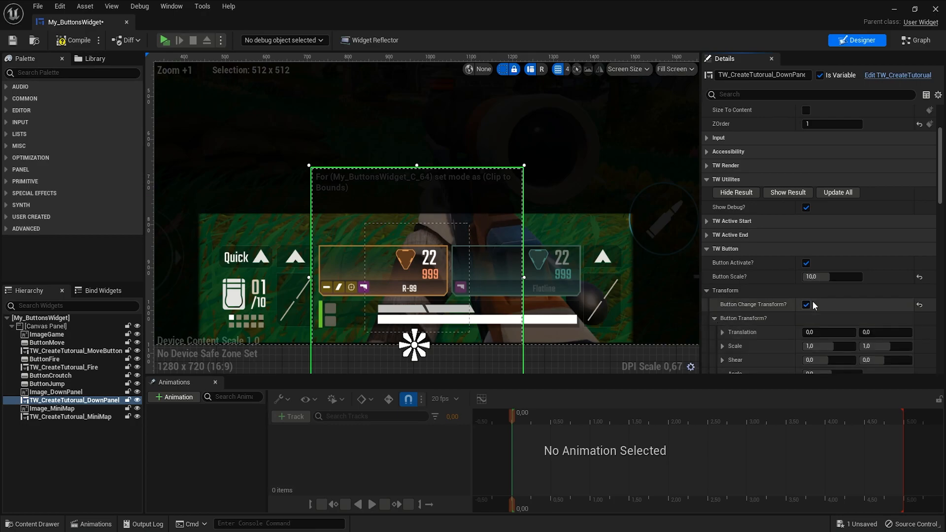
pyautogui.scroll(-2, 795, 305)
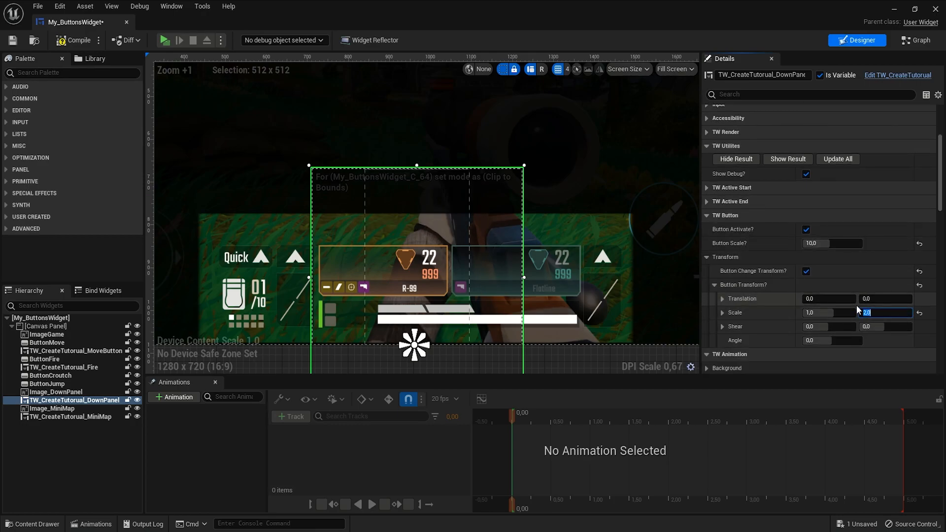
pyautogui.press('Return')
pyautogui.write('5')
pyautogui.press('Return')
pyautogui.write('4')
pyautogui.press('Return')
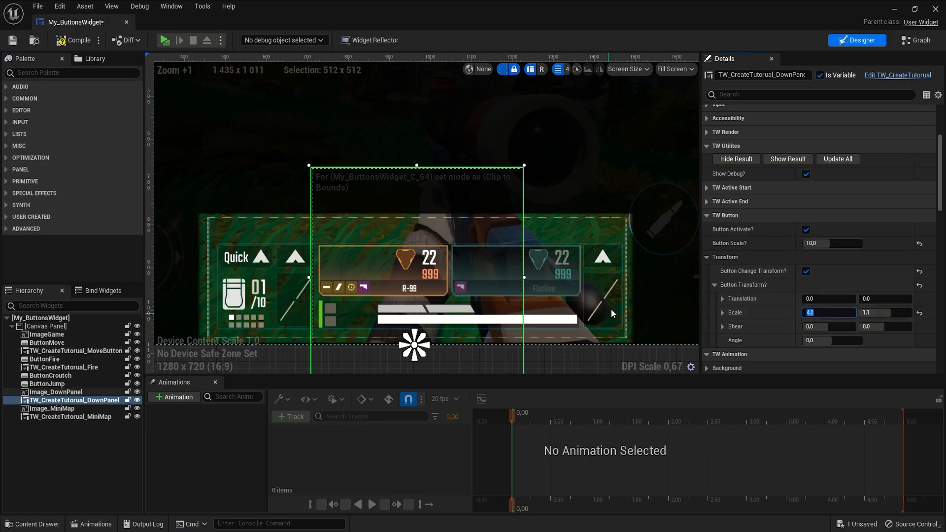
pyautogui.click(63, 45)
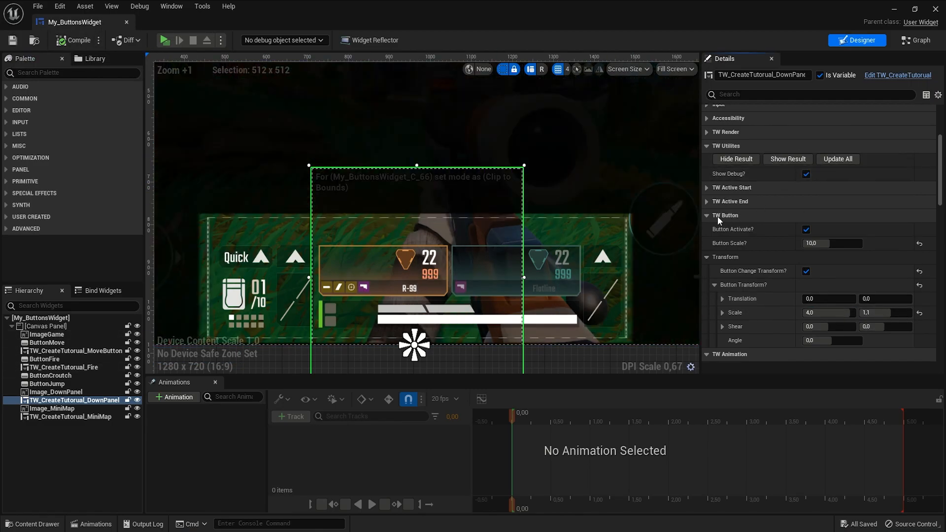
# - Set the down panel tutorial's Action to Complete to Hold and open its Hold Settings
pyautogui.click(706, 229)
pyautogui.click(706, 230)
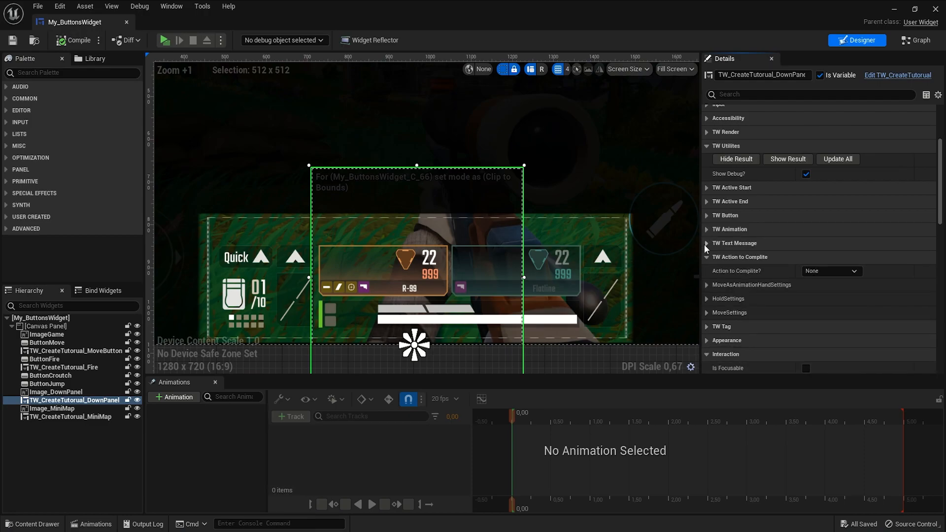
pyautogui.click(706, 243)
pyautogui.click(707, 243)
pyautogui.click(811, 272)
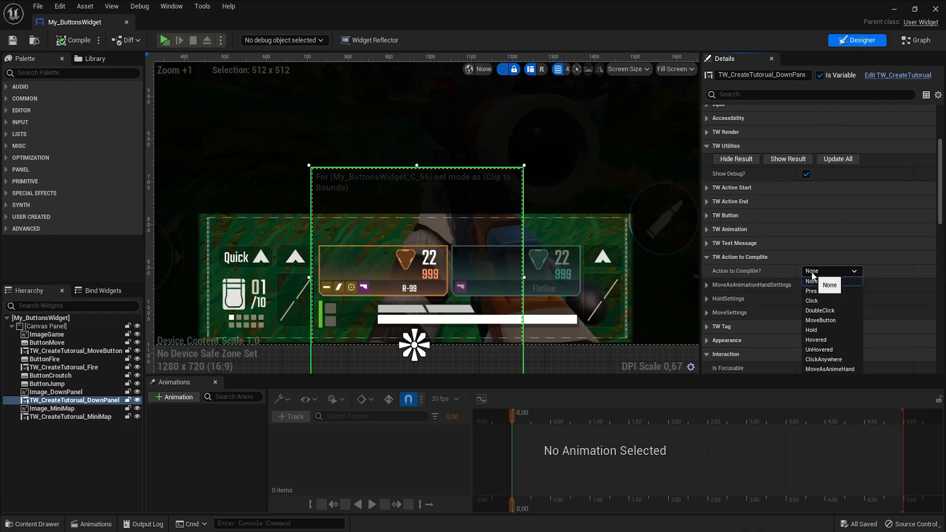
pyautogui.click(819, 334)
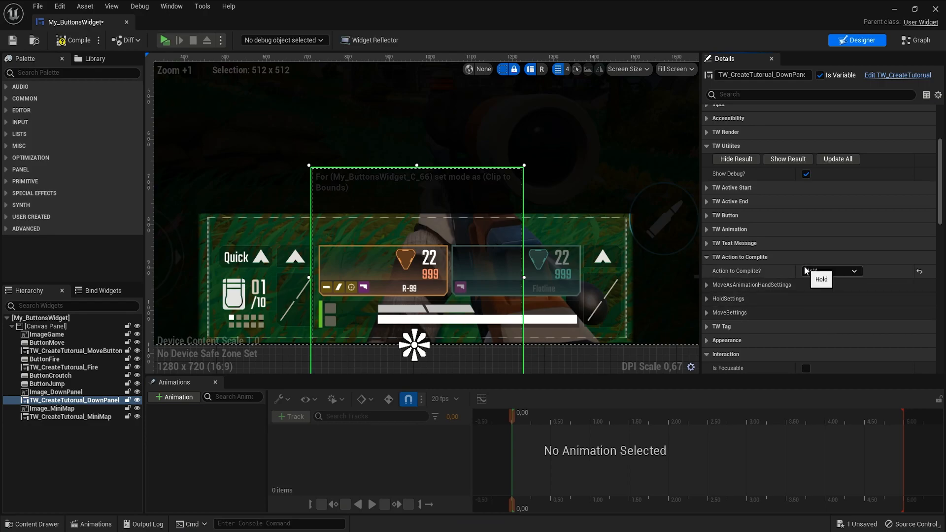
pyautogui.click(706, 299)
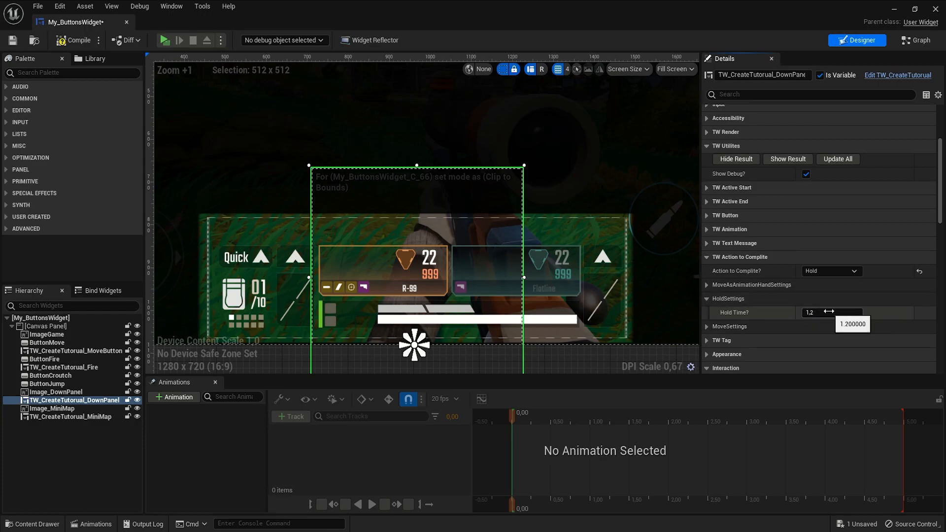
# - Select the fire tutorial and set its Next Widget to TW_CreateTutorial_DownPanel
pyautogui.scroll(-1, 563, 253)
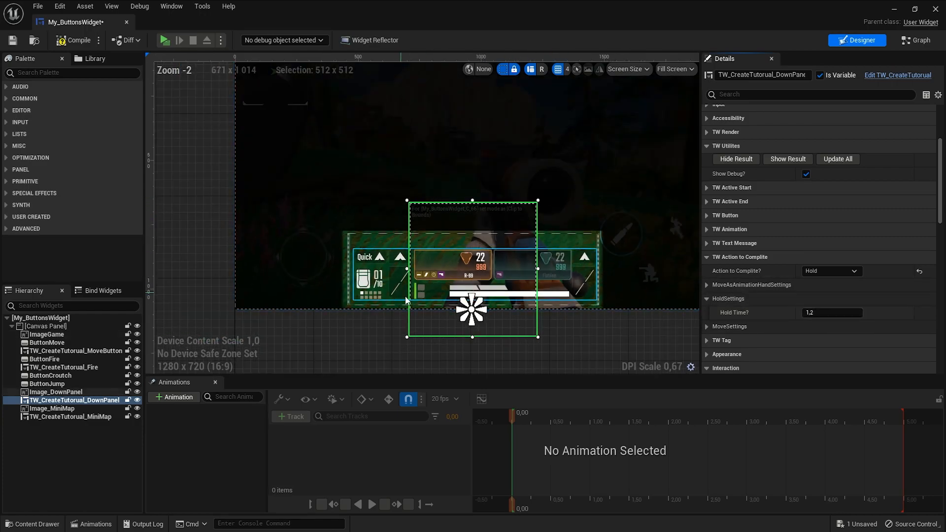
pyautogui.scroll(-2, 477, 349)
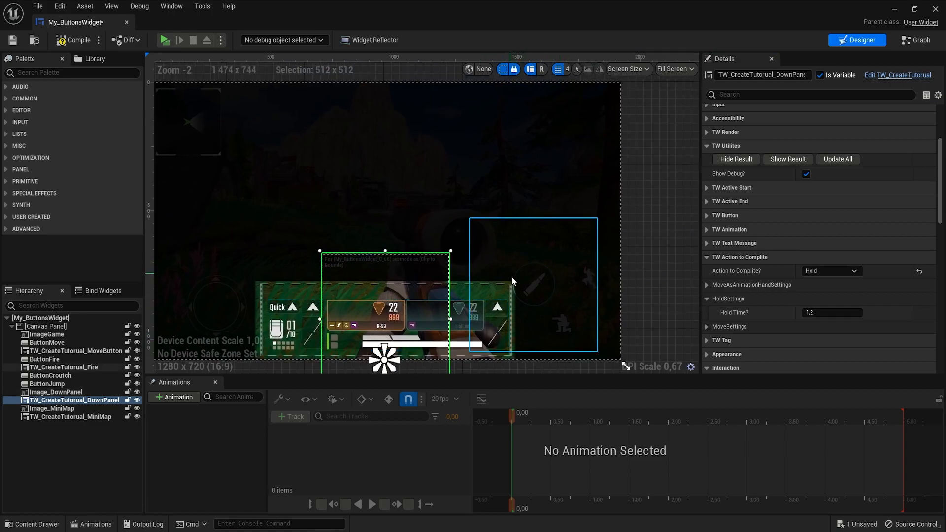
pyautogui.click(525, 275)
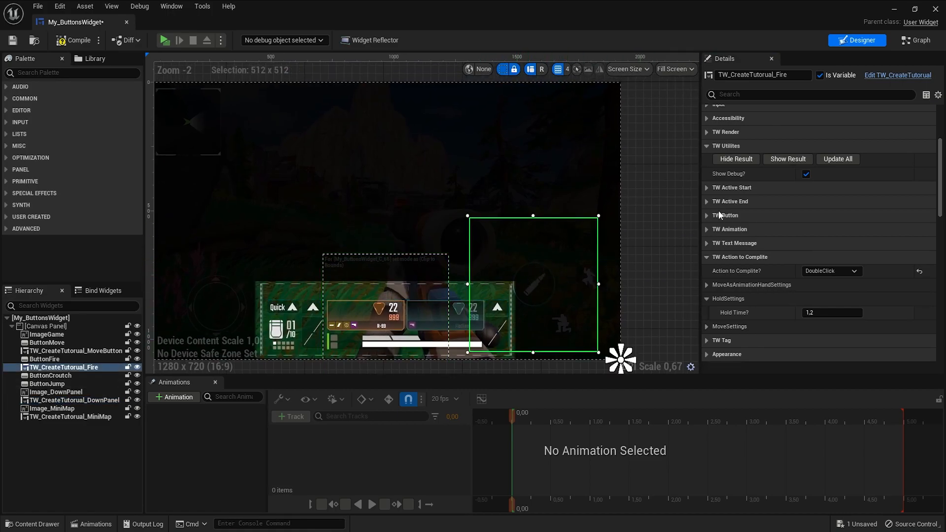
pyautogui.click(707, 299)
pyautogui.click(707, 257)
pyautogui.click(706, 201)
pyautogui.click(707, 271)
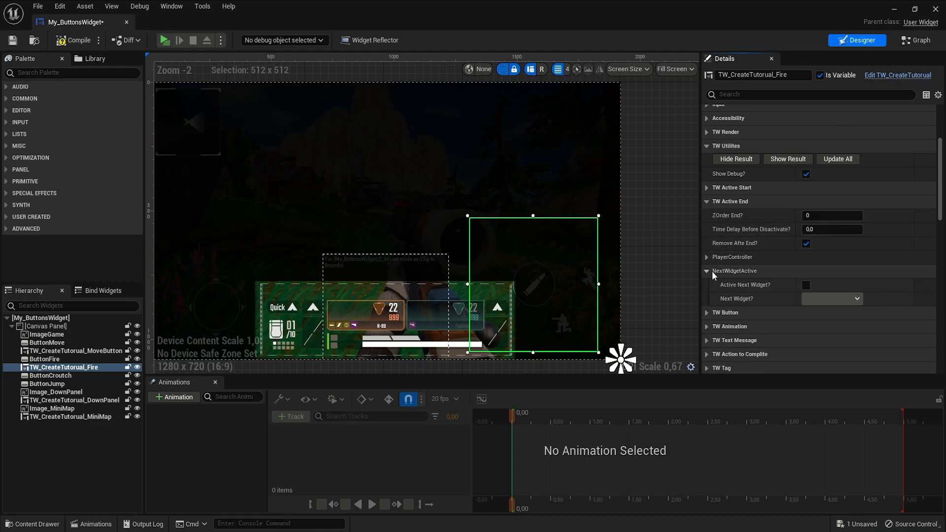
pyautogui.click(808, 299)
pyautogui.click(856, 337)
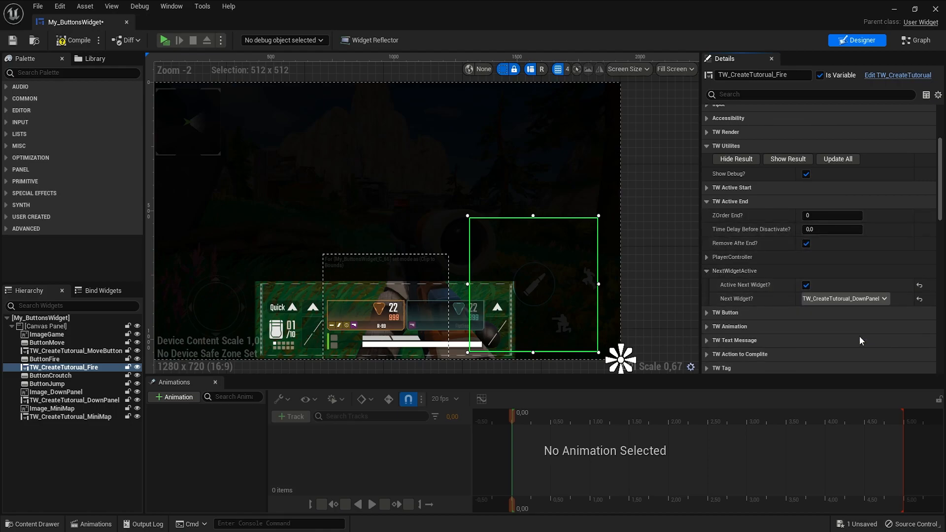
pyautogui.click(707, 202)
# - Compile and play the preview, stepping through the move, fire and down panel tutorials
pyautogui.click(74, 40)
pyautogui.click(165, 40)
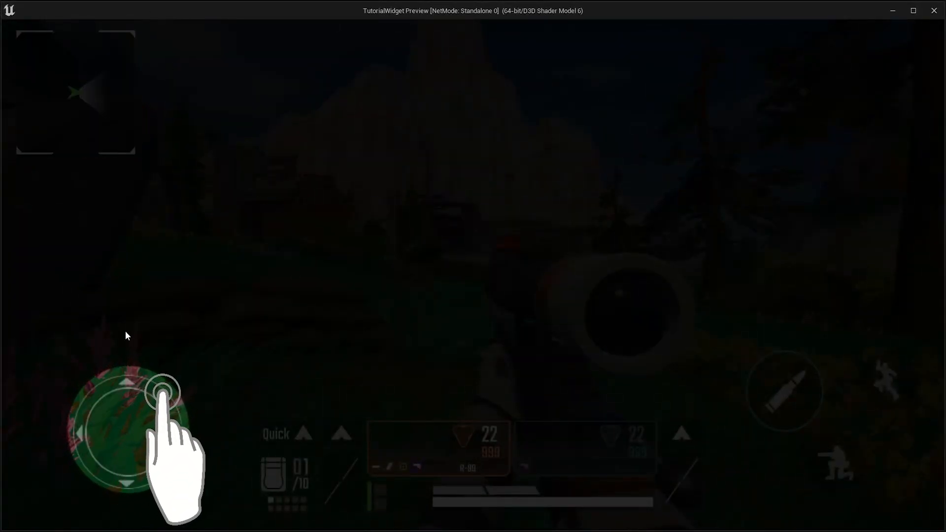
pyautogui.click(129, 430)
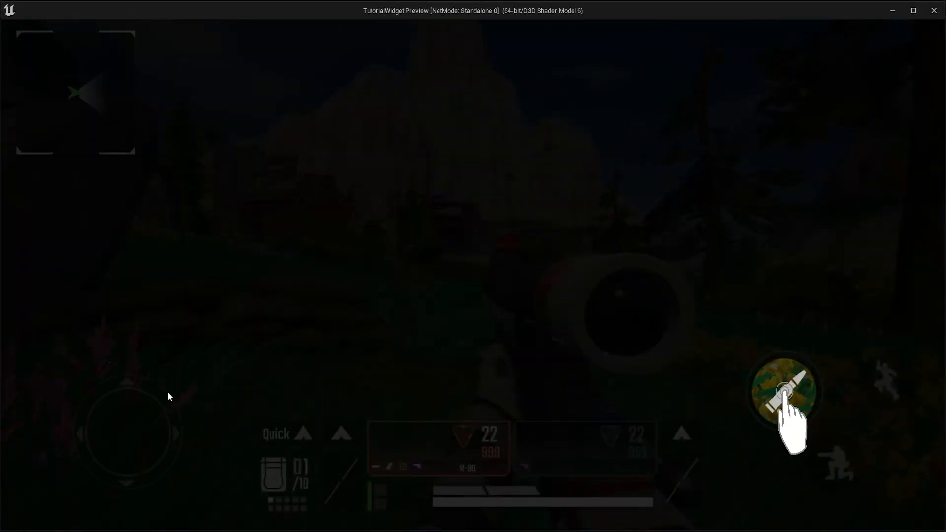
pyautogui.click(784, 393)
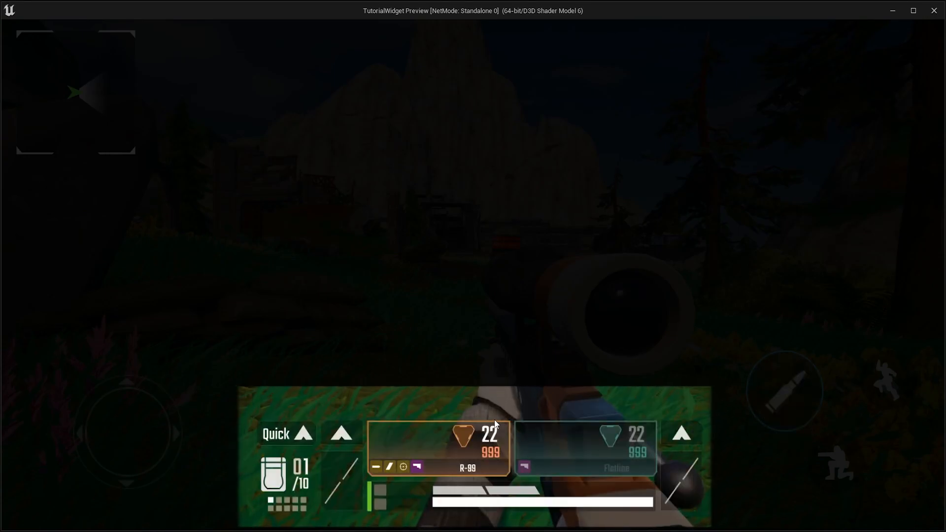
pyautogui.click(473, 427)
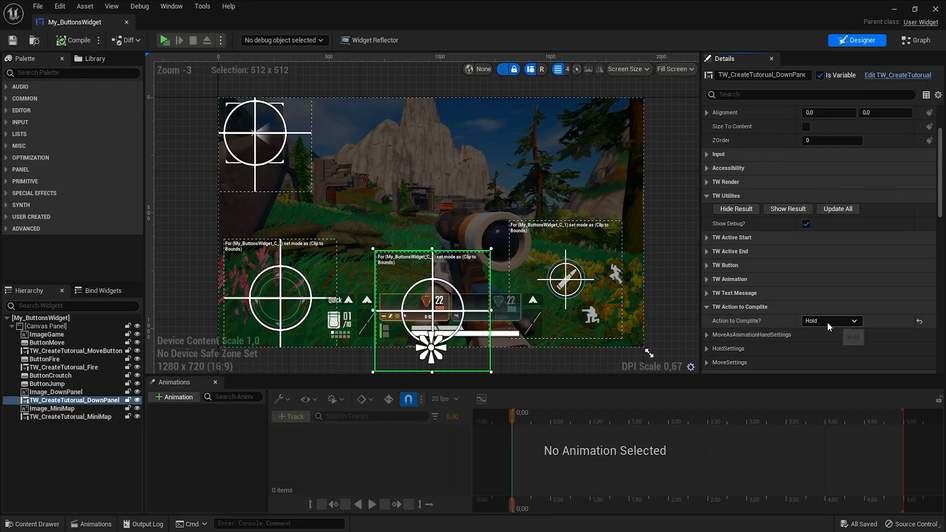
# - Change the down panel tutorial's Action to Complete to ClickAnywhere, show the result, and compile
pyautogui.click(828, 321)
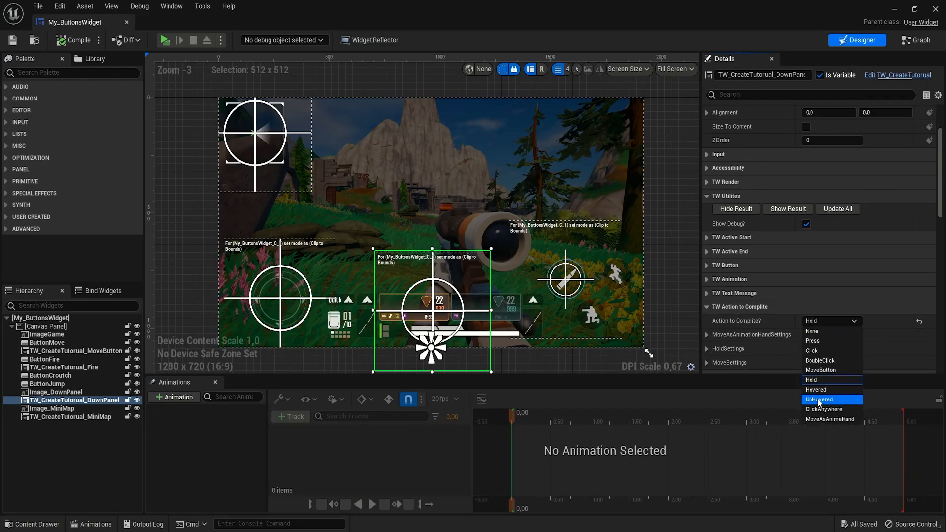
pyautogui.click(835, 410)
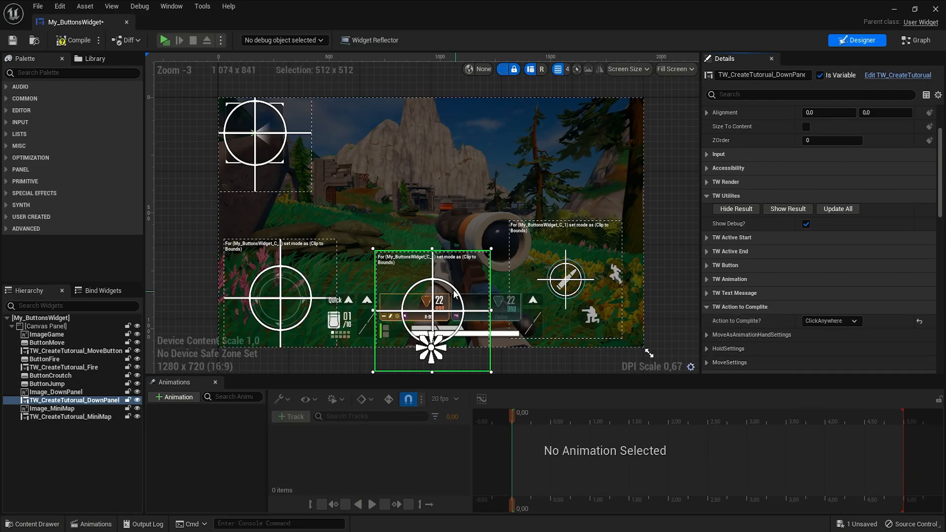
pyautogui.click(787, 208)
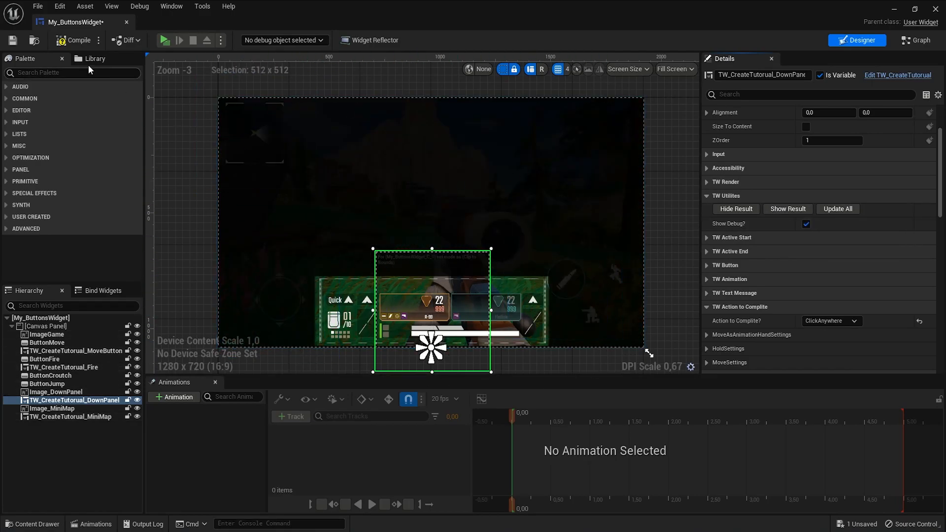
pyautogui.click(73, 44)
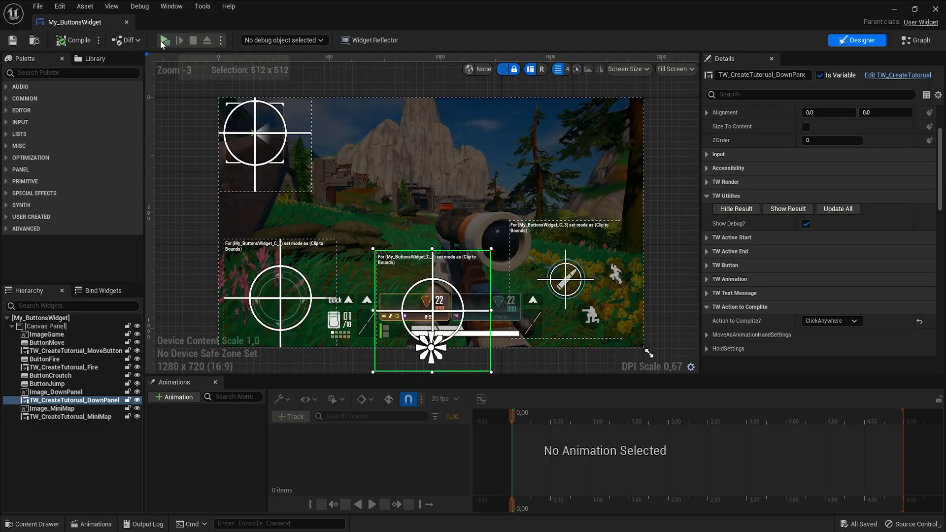
# - Play the preview again, click through all the tutorials, and exit
pyautogui.click(164, 40)
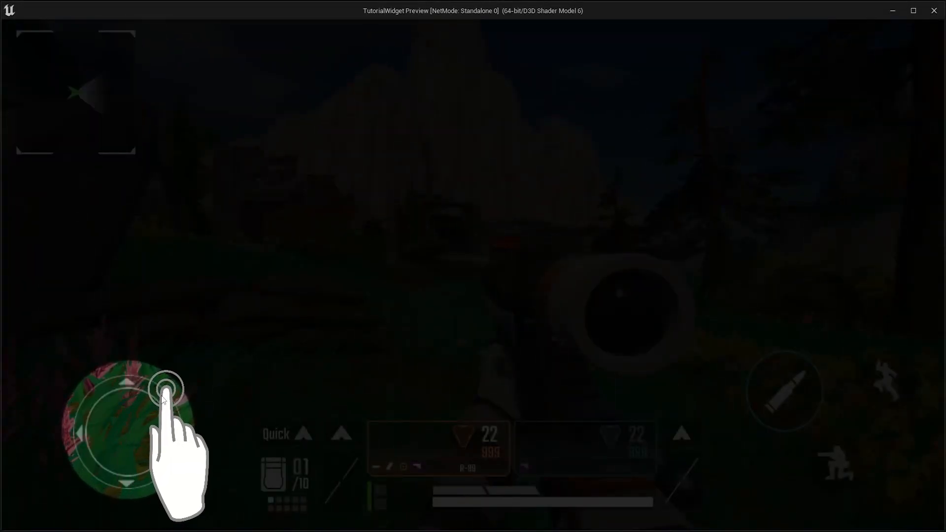
pyautogui.click(788, 398)
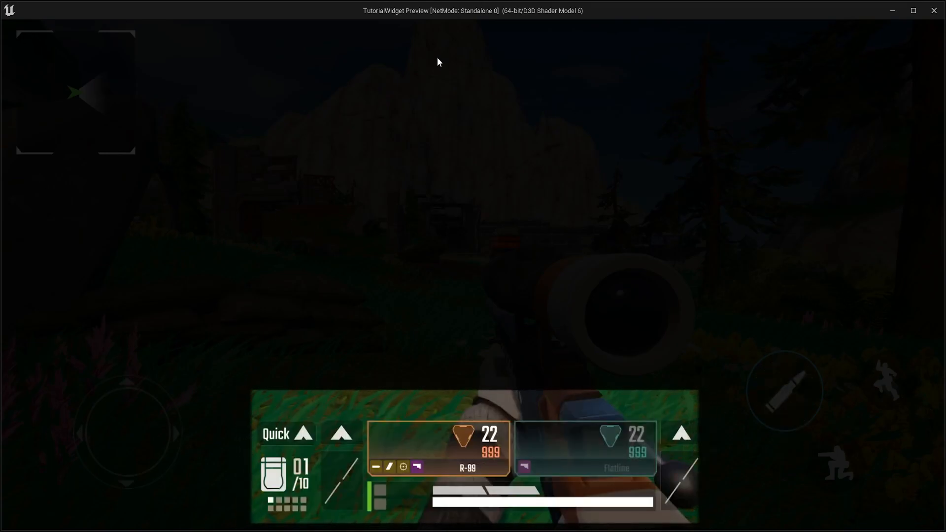
pyautogui.click(424, 75)
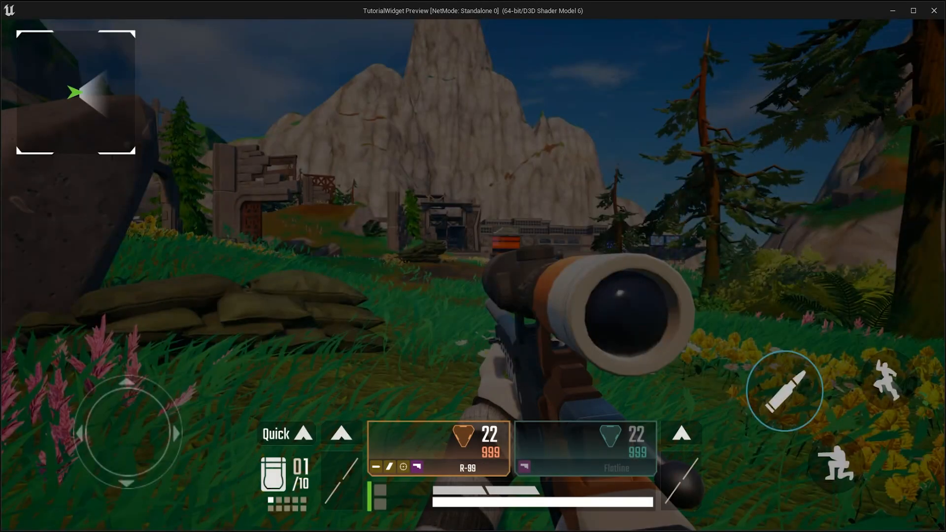
pyautogui.press('Escape')
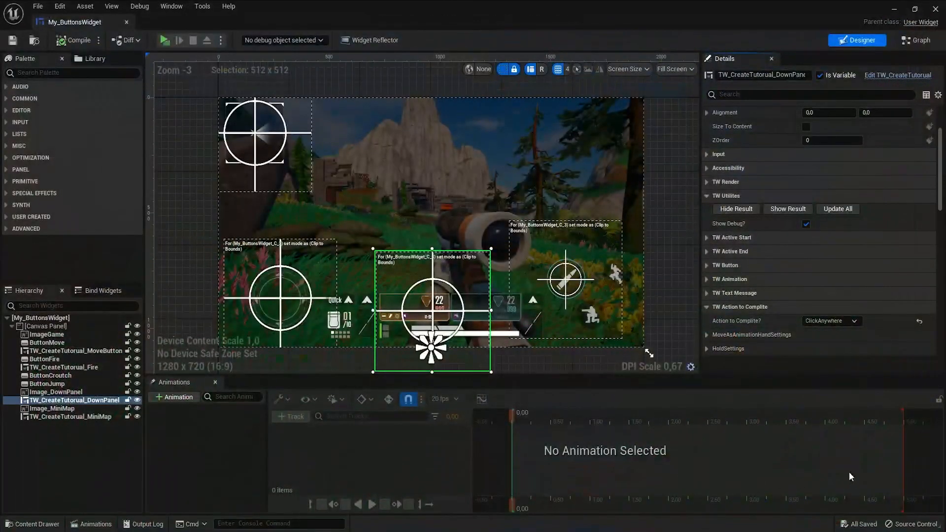
# - Browse the down panel tutorial's remaining detail categories and events
pyautogui.click(706, 196)
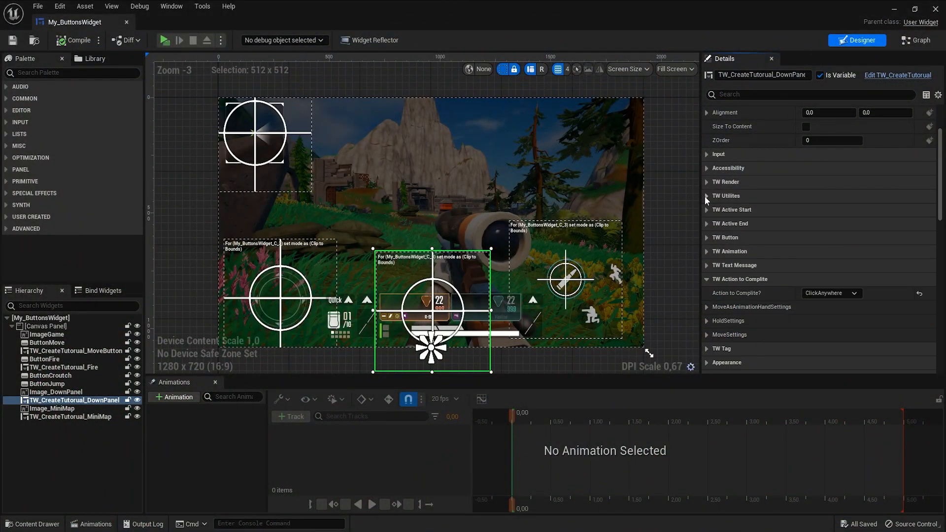
pyautogui.click(705, 280)
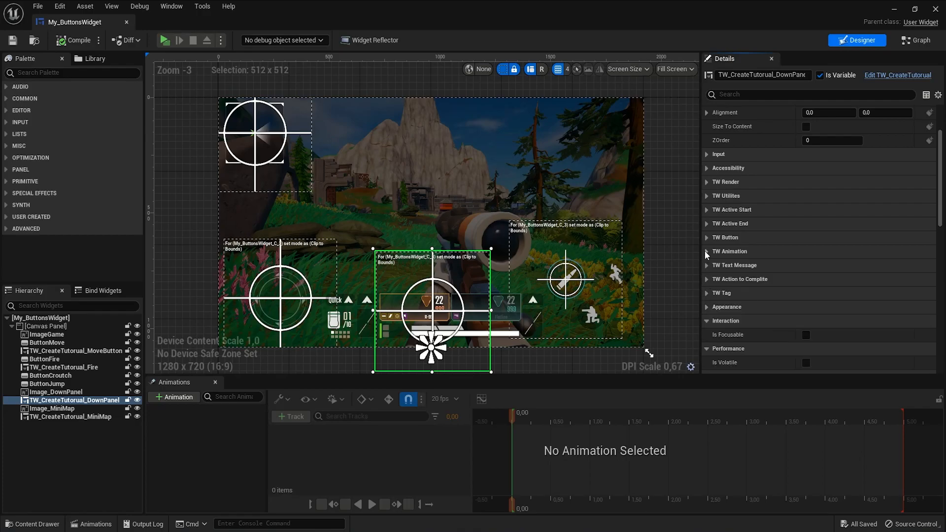
pyautogui.scroll(5, 705, 182)
pyautogui.scroll(-5, 704, 181)
pyautogui.scroll(-10, 917, 237)
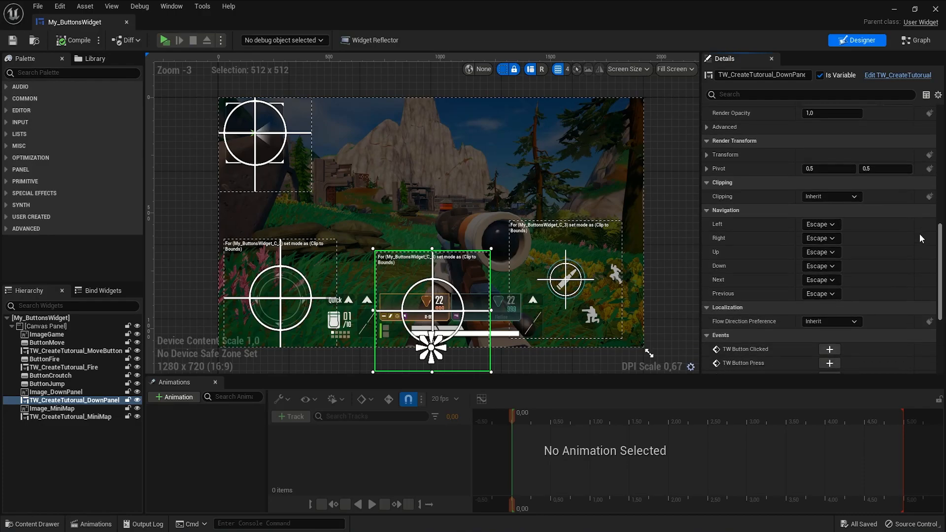
pyautogui.scroll(-2, 907, 274)
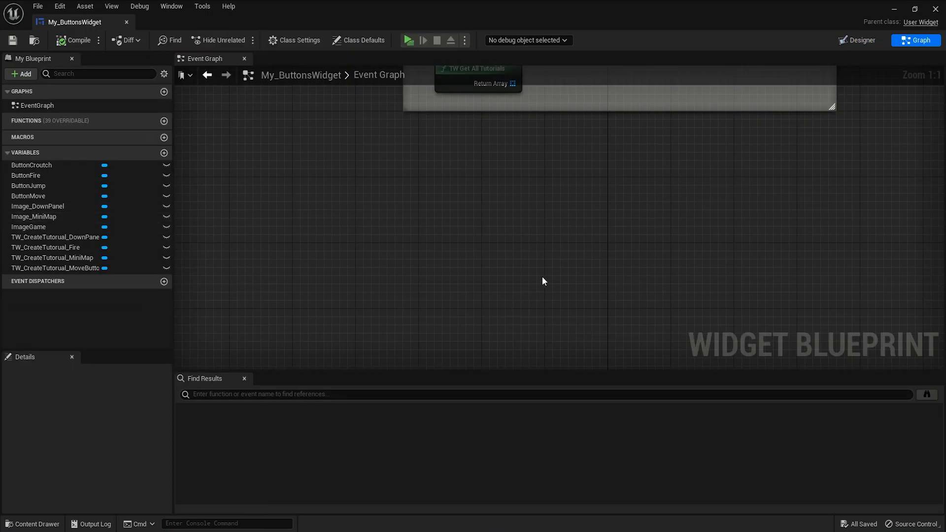
# - Add a TW Get Tutoreal Of Tag node to the Event Graph and return to the designer
pyautogui.rightClick(421, 242)
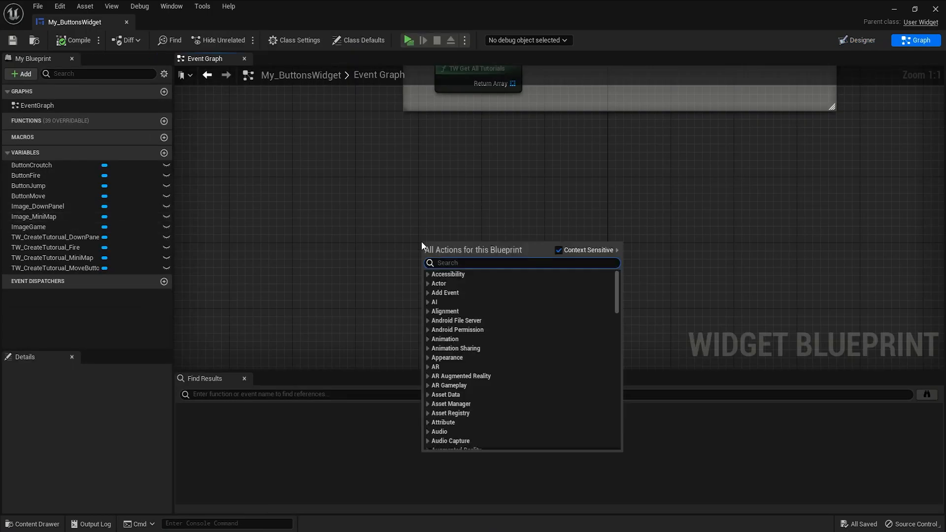
pyautogui.write('TW')
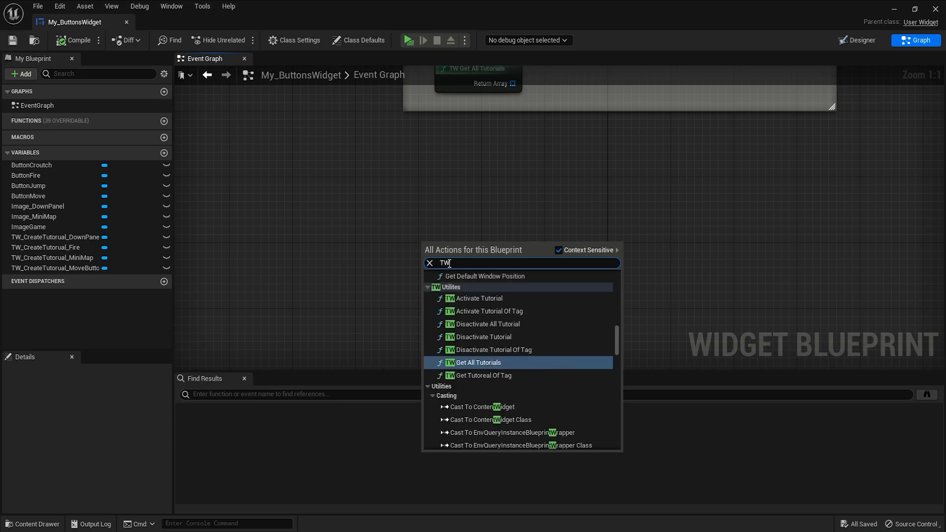
pyautogui.click(503, 376)
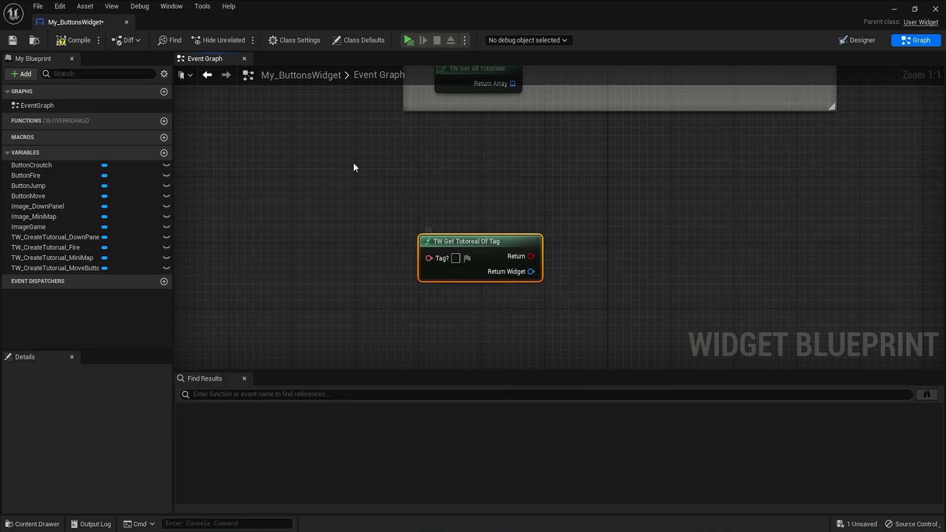
pyautogui.click(860, 41)
pyautogui.scroll(-6, 744, 292)
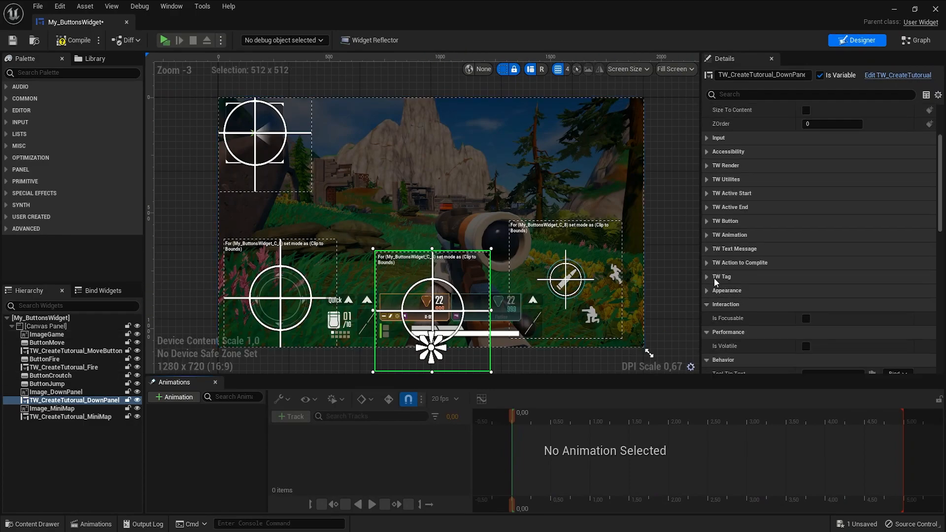